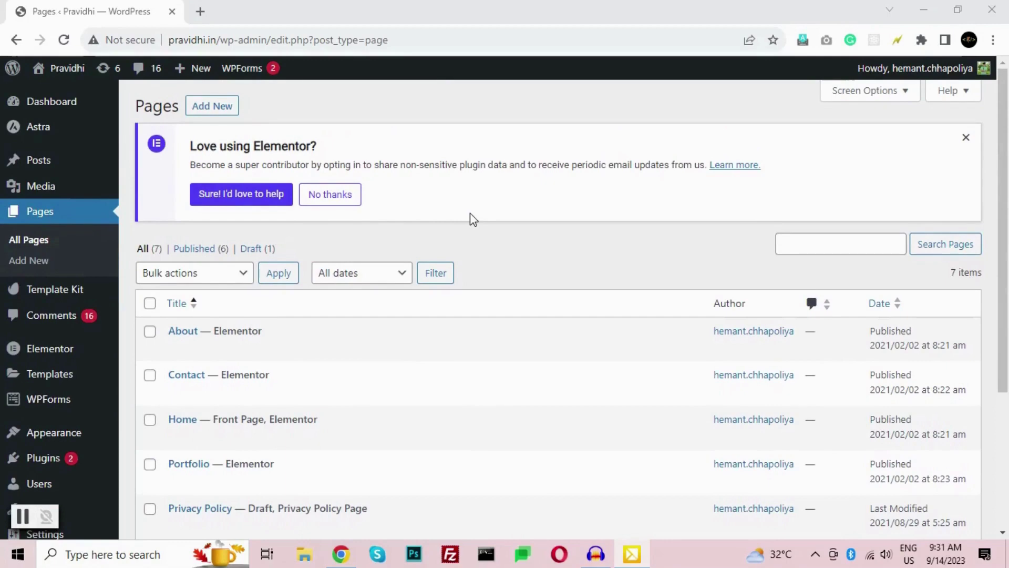
Create a new page titled "Pricing" and publish it.
scroll(470, 213, "down", 3)
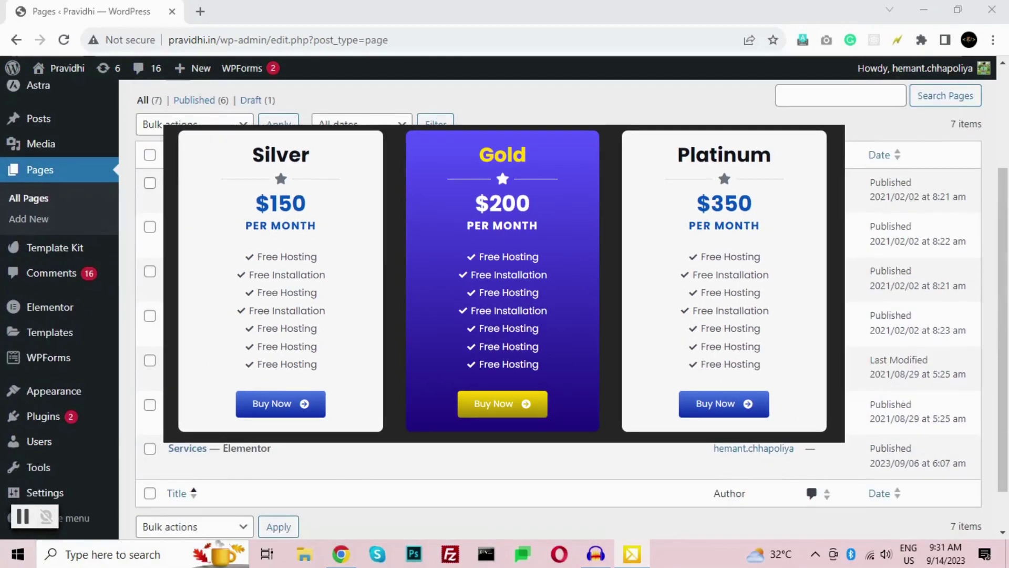
scroll(470, 213, "up", 3)
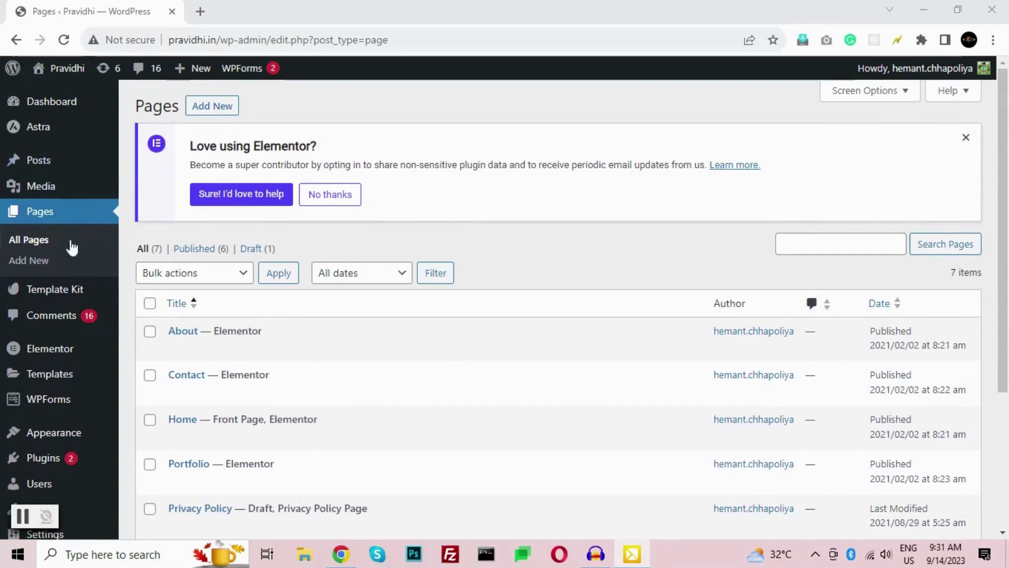
left_click(200, 110)
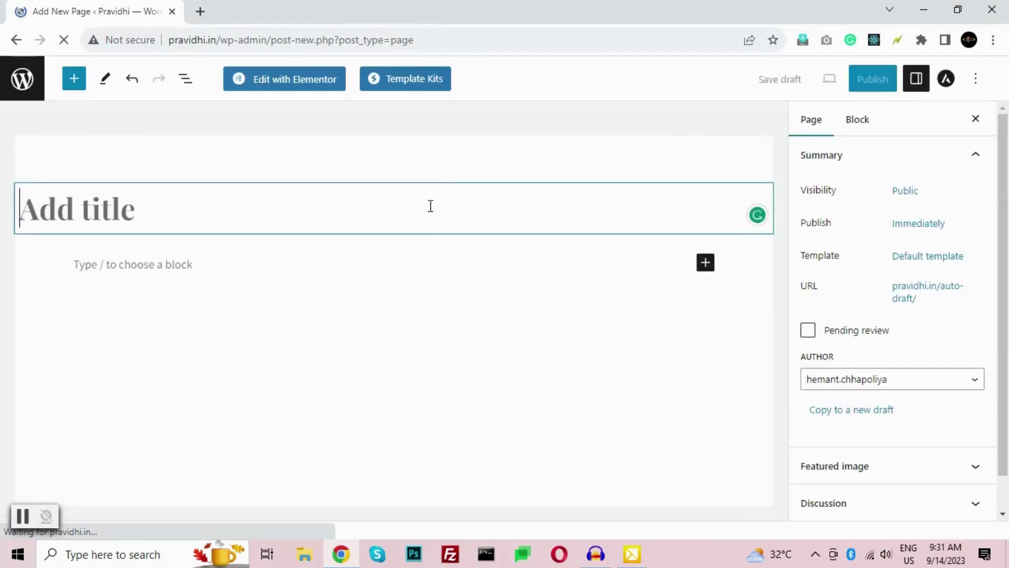
type("Pricing Ta")
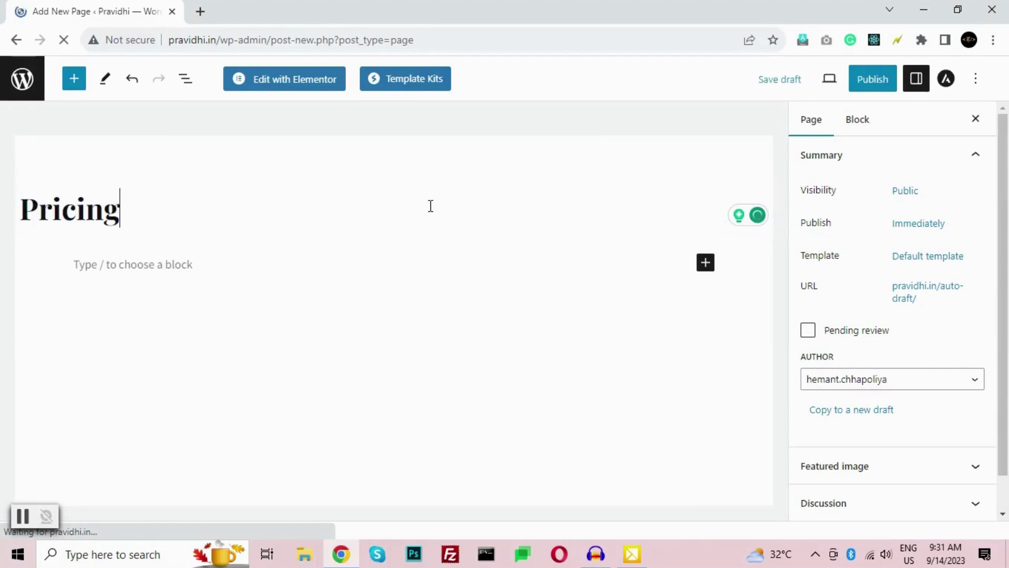
key("BackSpace")
key("BackSpace")
key("BackSpace")
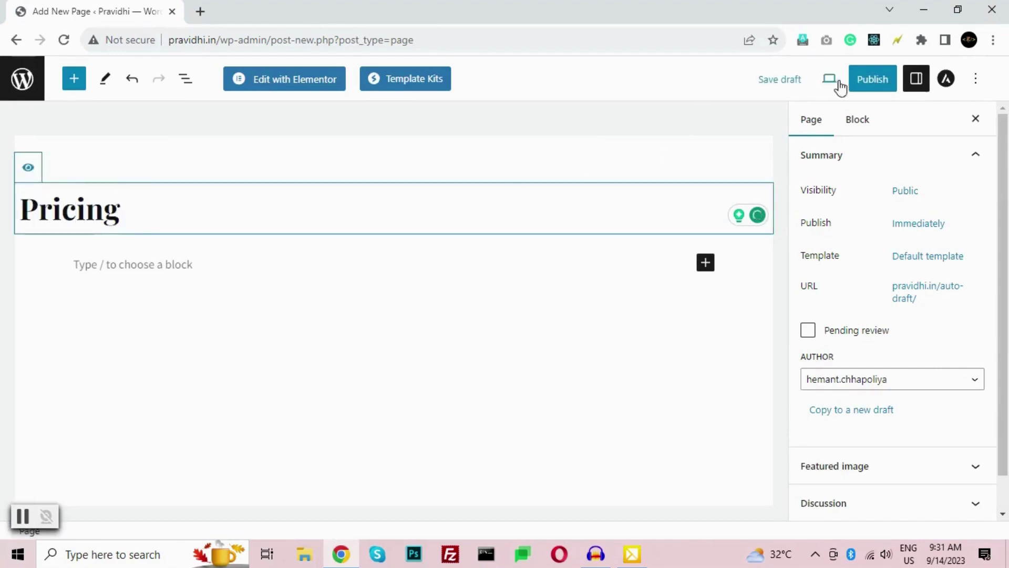
left_click(857, 79)
left_click(875, 79)
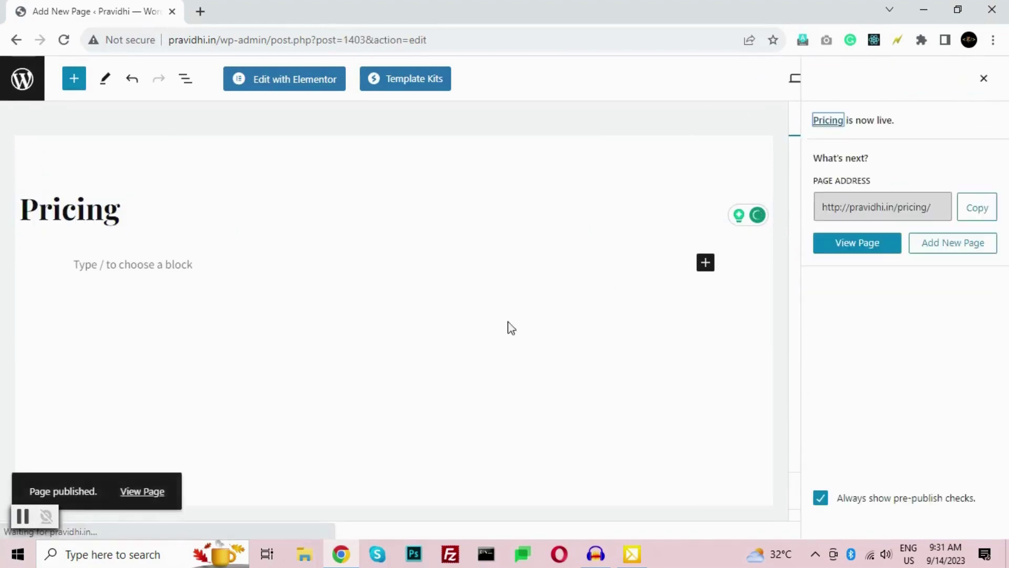
Open the Pricing page in the Elementor editor and set its page layout to Elementor Canvas.
left_click(295, 82)
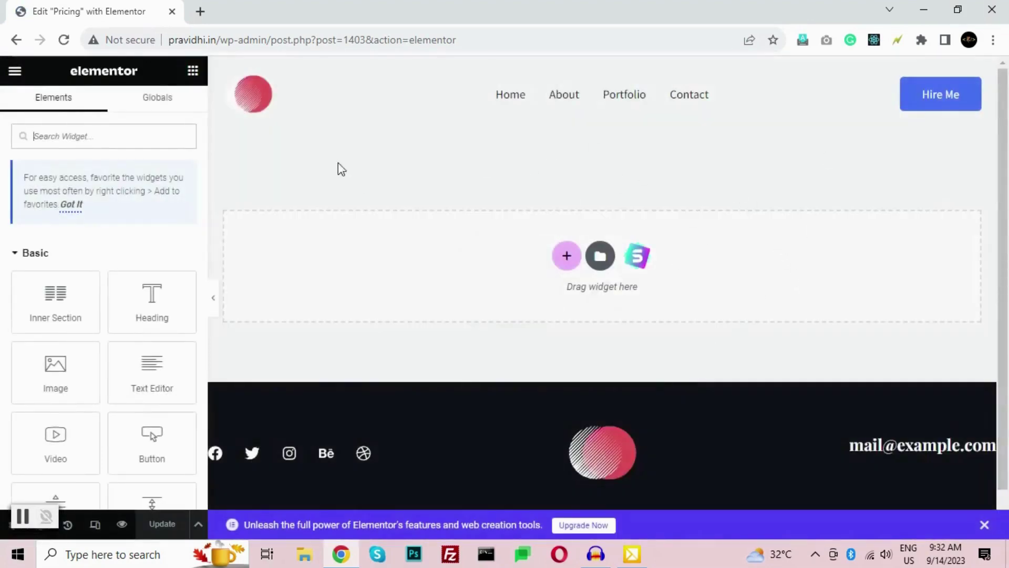
scroll(819, 358, "down", 1)
scroll(705, 333, "up", 1)
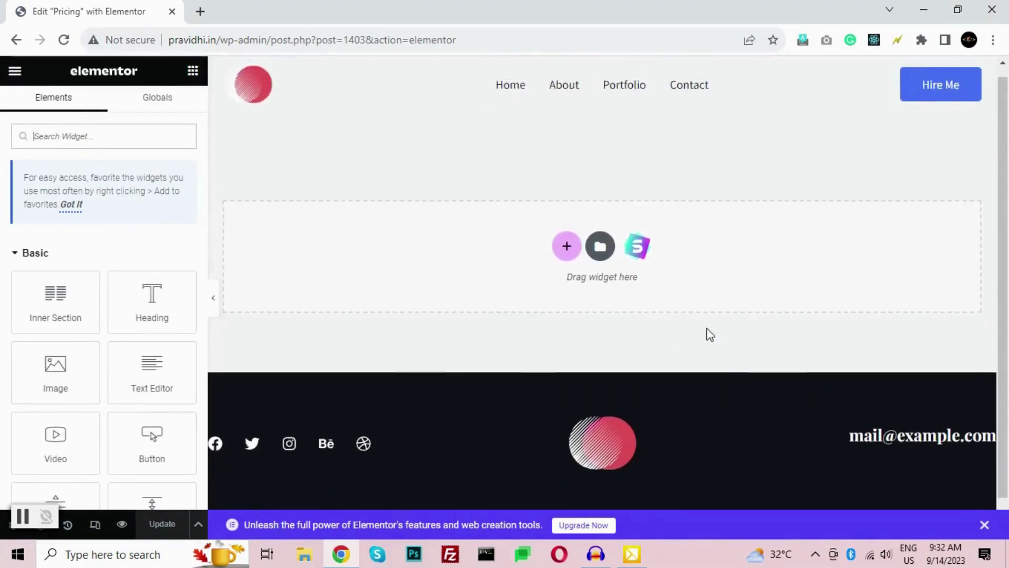
left_click(3, 527)
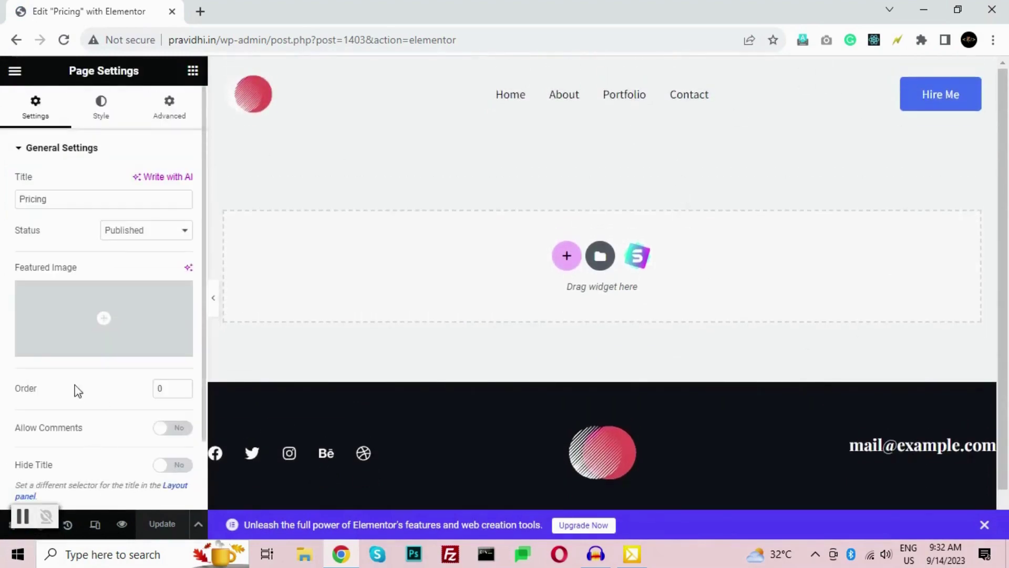
scroll(79, 390, "down", 2)
left_click(138, 444)
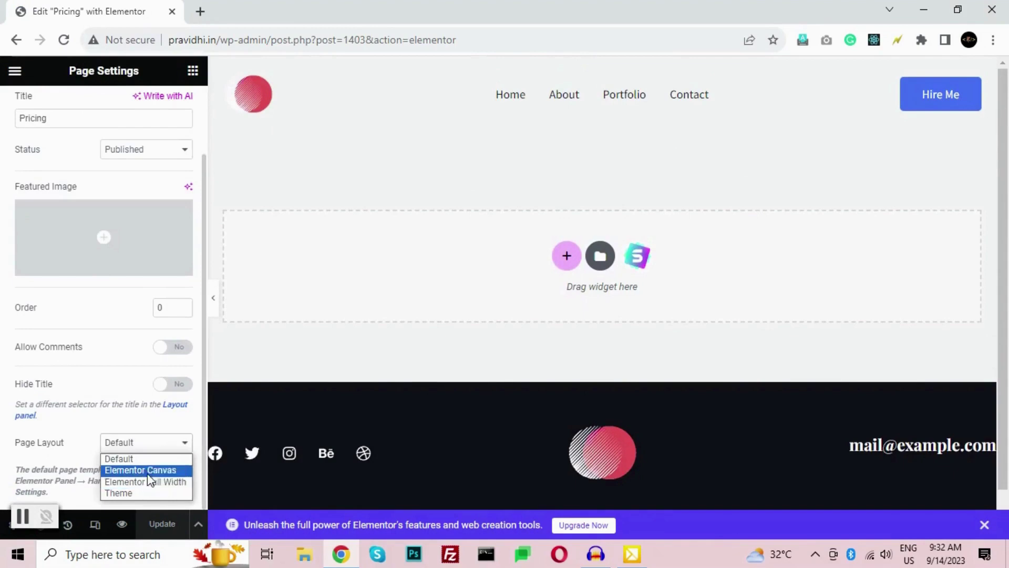
left_click(147, 469)
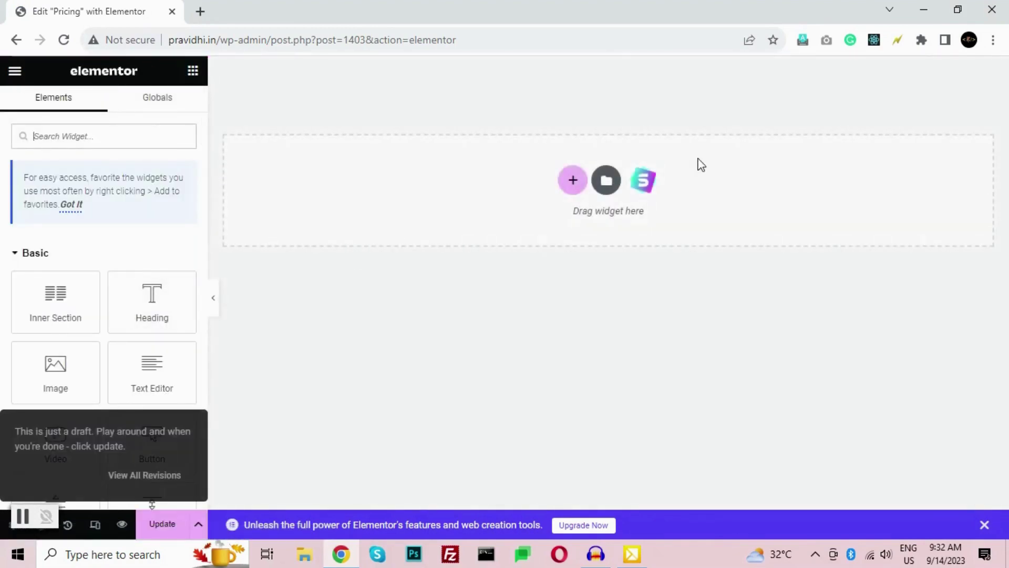
Add a section with three equal columns and set its height to Min Height at 94 vh.
left_click(573, 180)
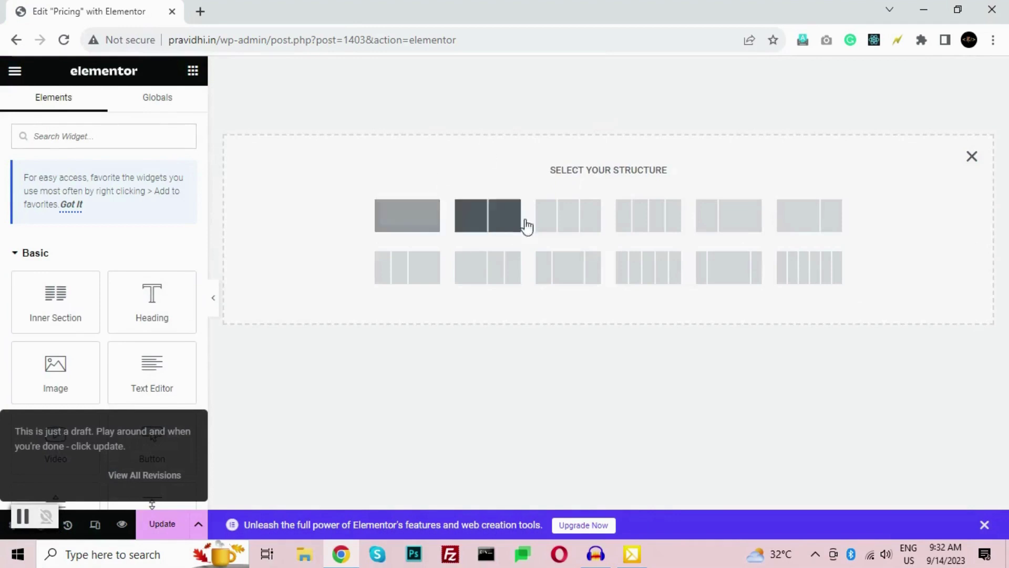
left_click(560, 223)
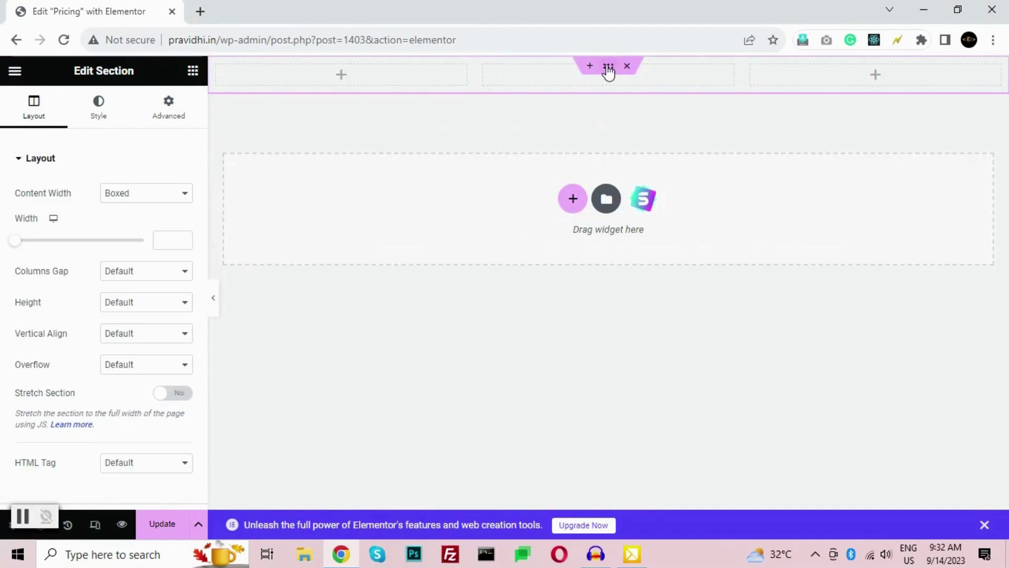
left_click(140, 309)
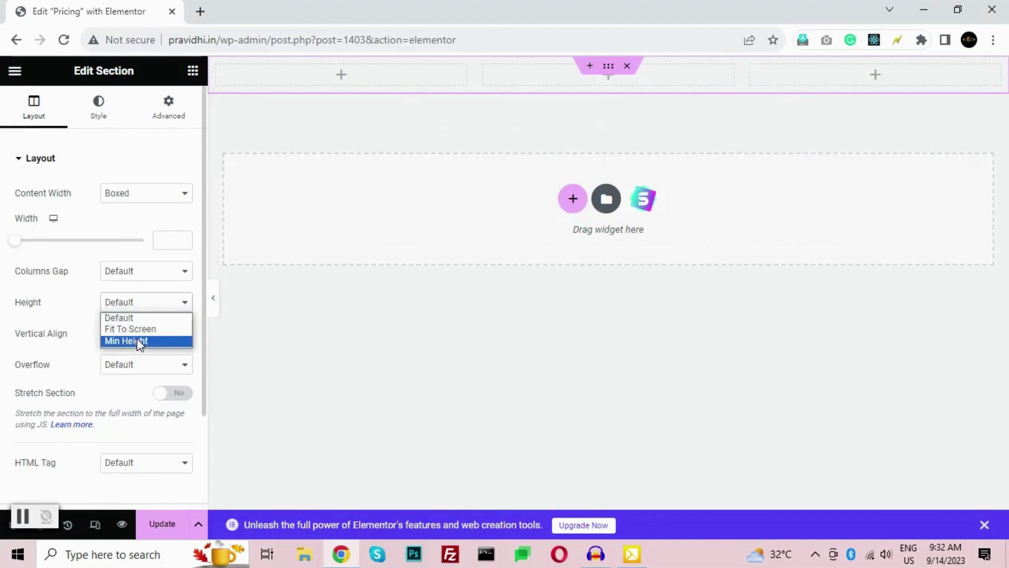
left_click(138, 340)
left_click(175, 328)
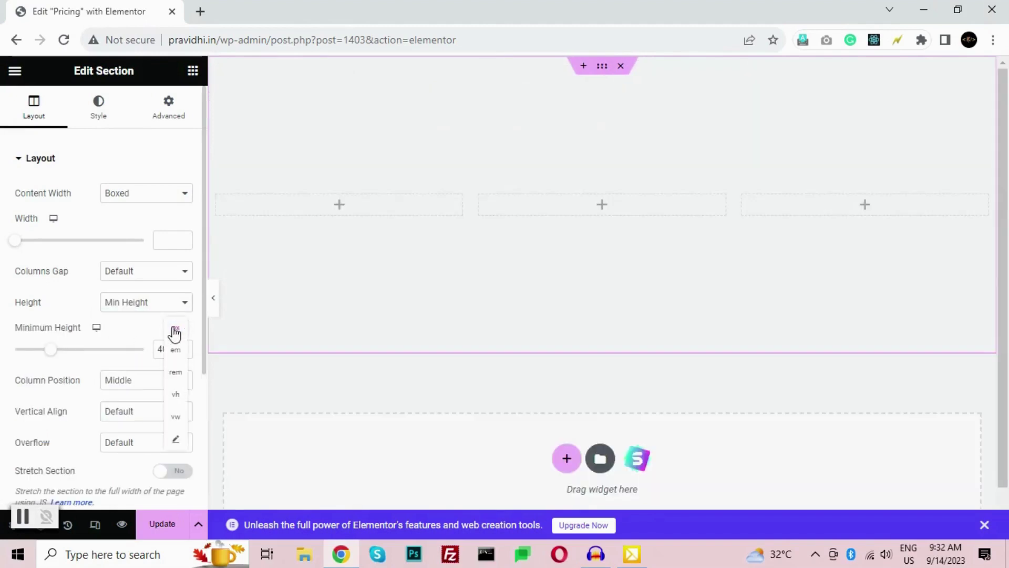
left_click(176, 395)
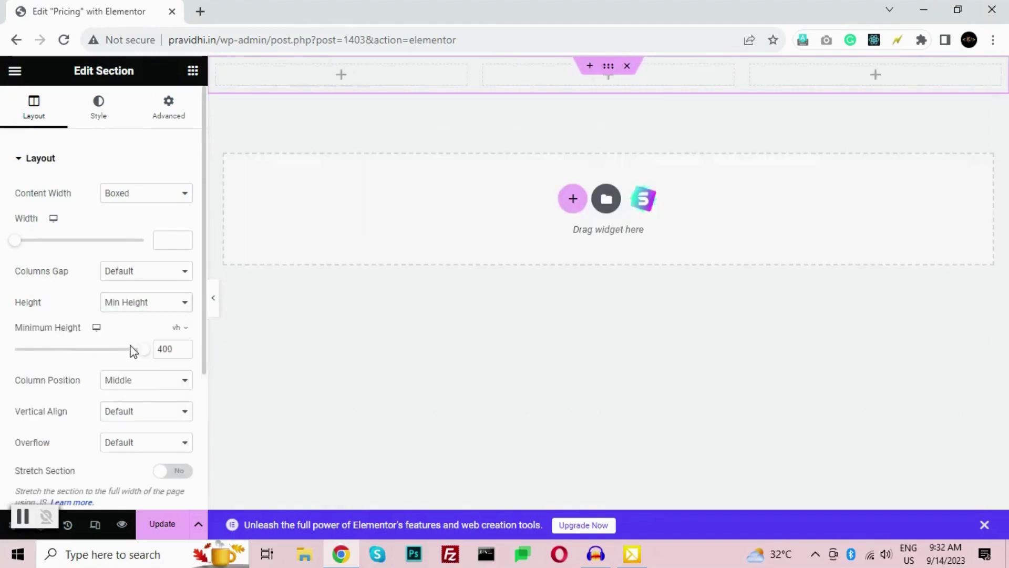
mouse_move(141, 352)
left_mouse_down()
mouse_move(80, 361)
mouse_move(136, 369)
left_mouse_up()
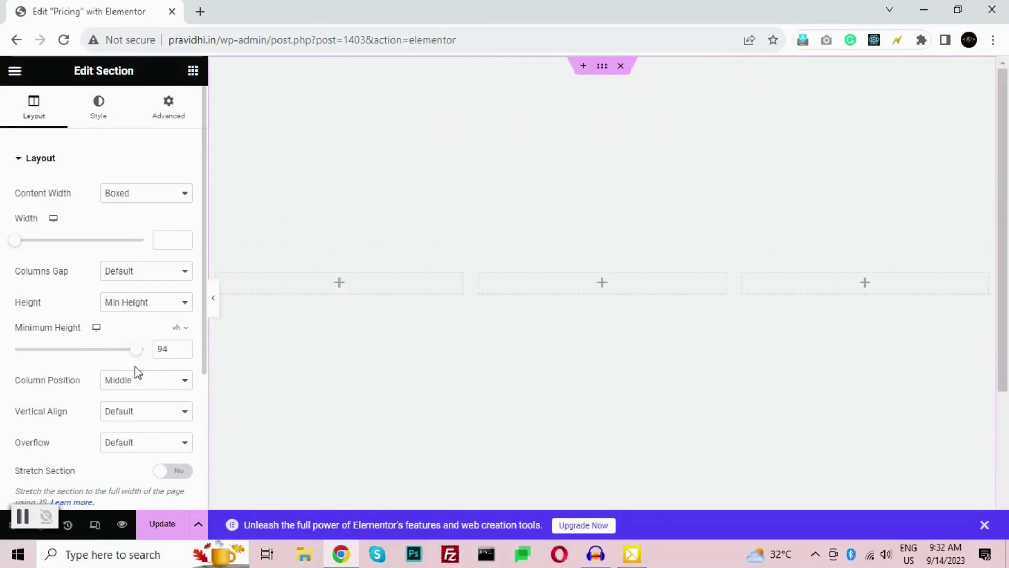
left_click(139, 305)
left_click(139, 307)
Give the three-column section a classic background with the dark colour #242424.
left_click(84, 113)
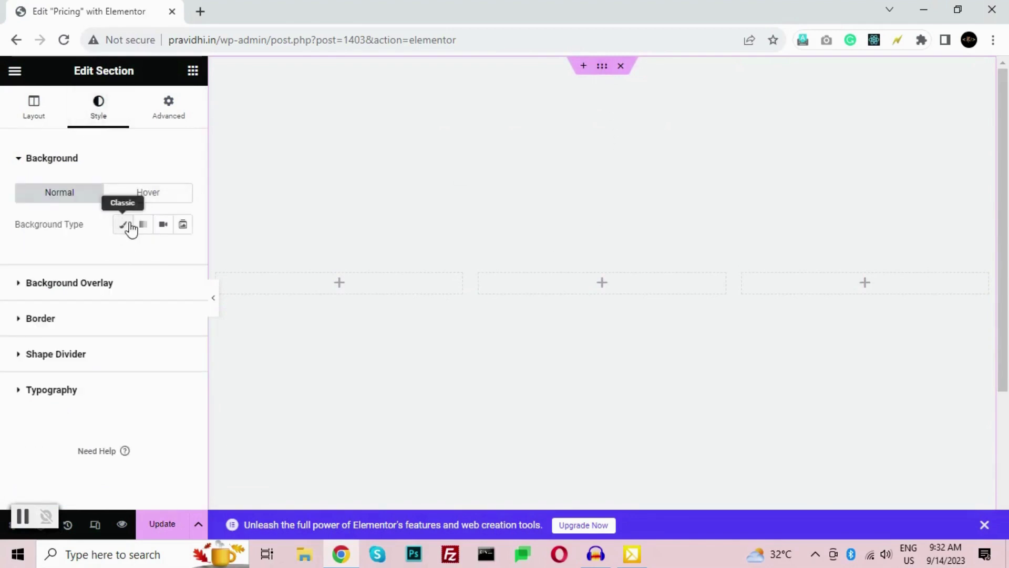
left_click(126, 226)
left_click(183, 255)
left_click(101, 399)
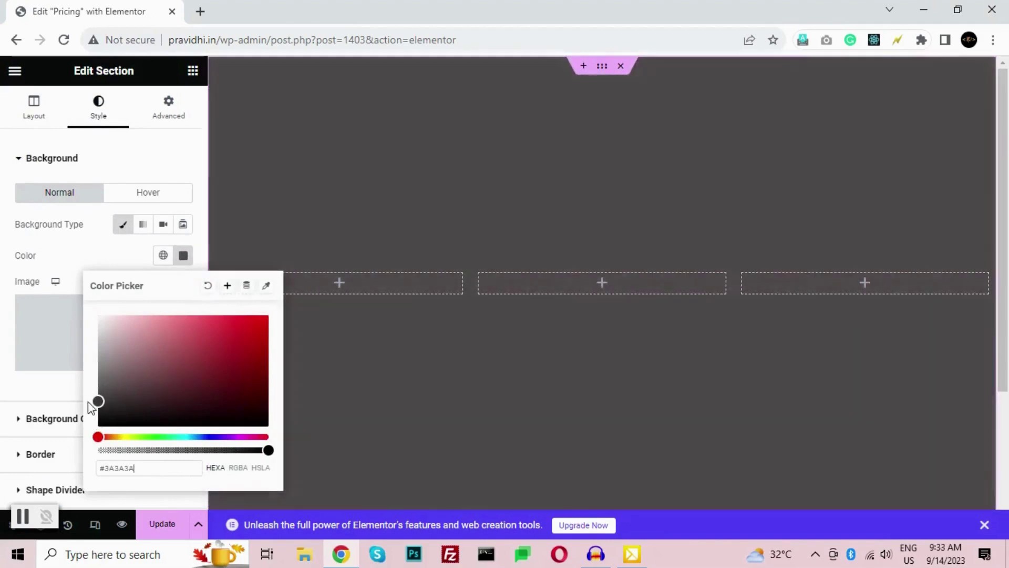
left_click(98, 410)
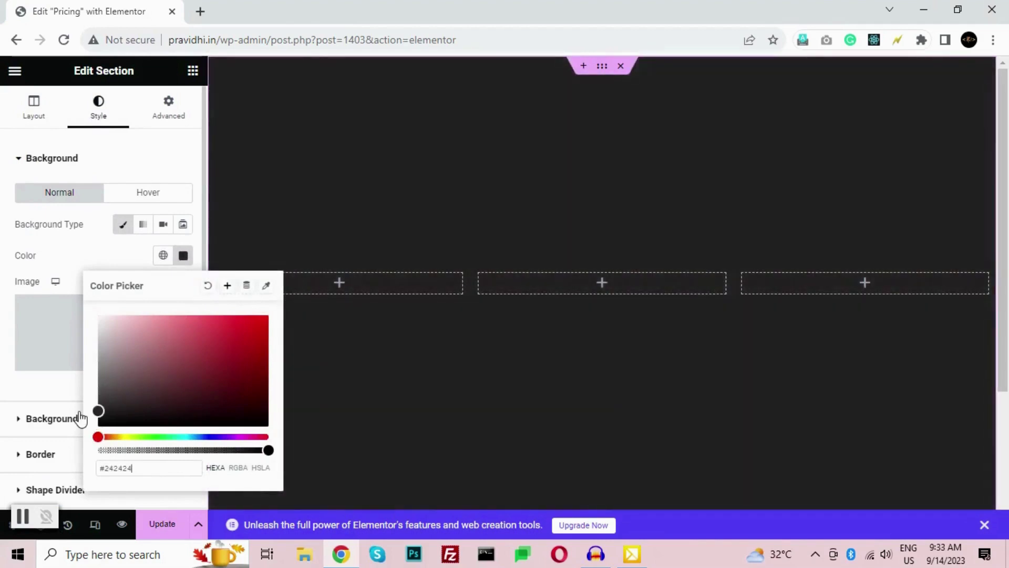
left_click(2, 288)
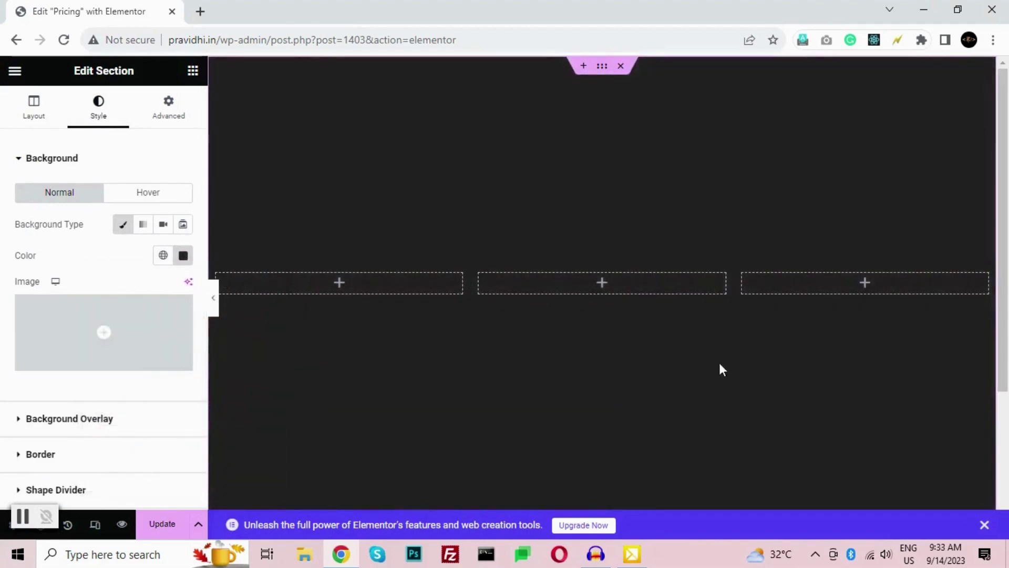
Give the middle column a classic background in #F7F7F7 and a border radius of 10 px on all corners.
left_click(480, 274)
left_click(112, 117)
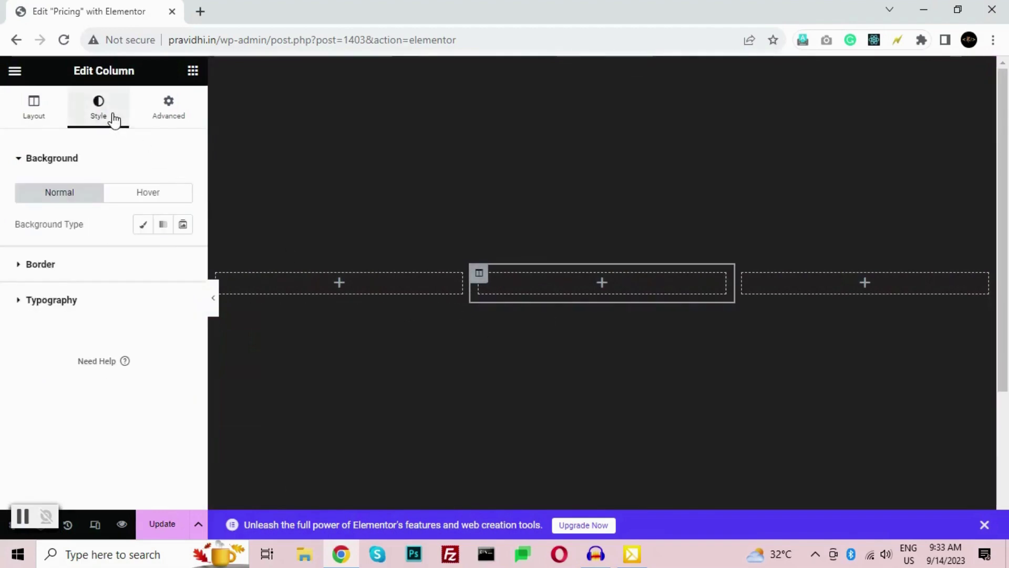
left_click(142, 225)
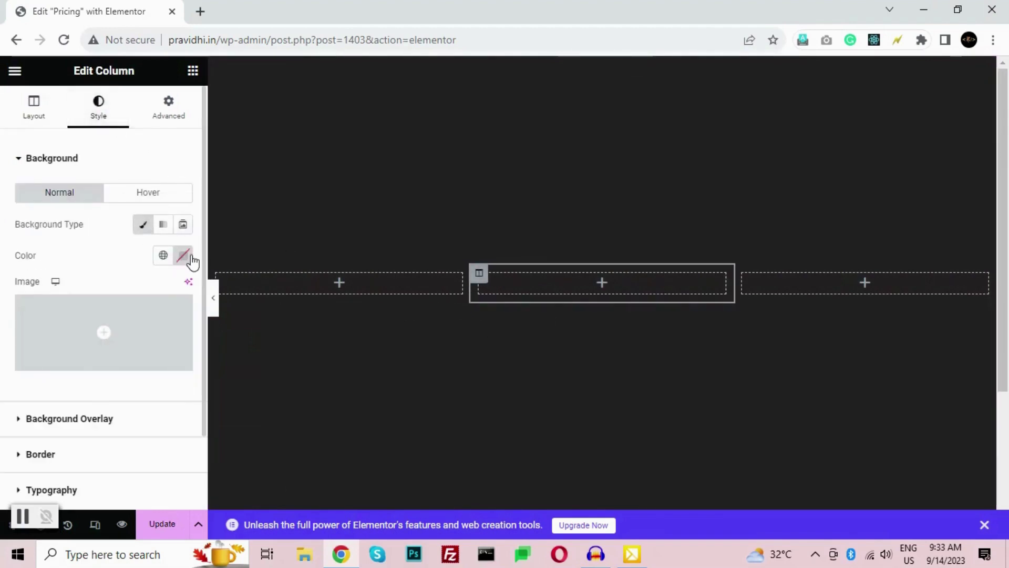
left_click(183, 257)
type("#F8F8F8")
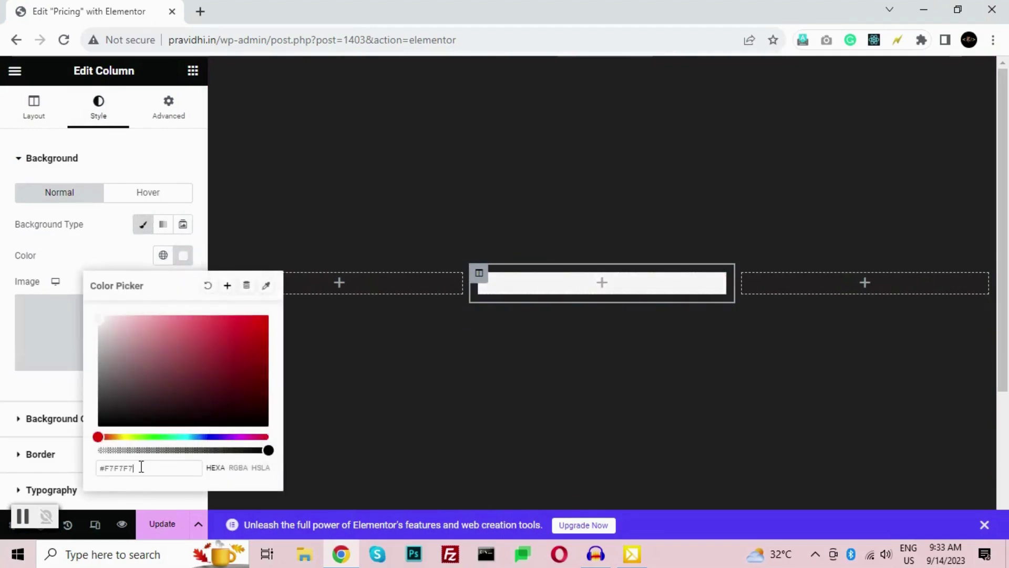
left_click(102, 256)
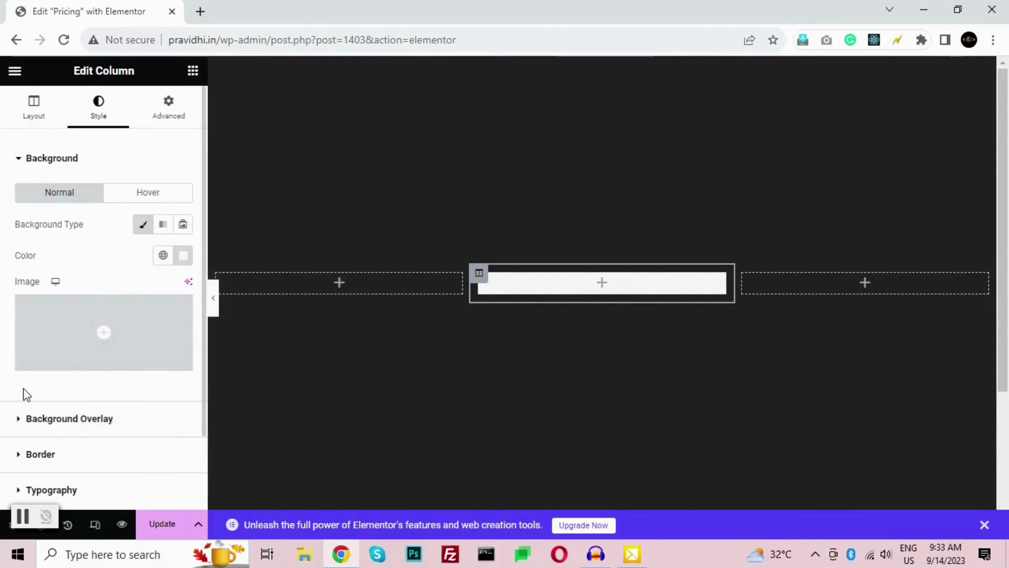
left_click(40, 454)
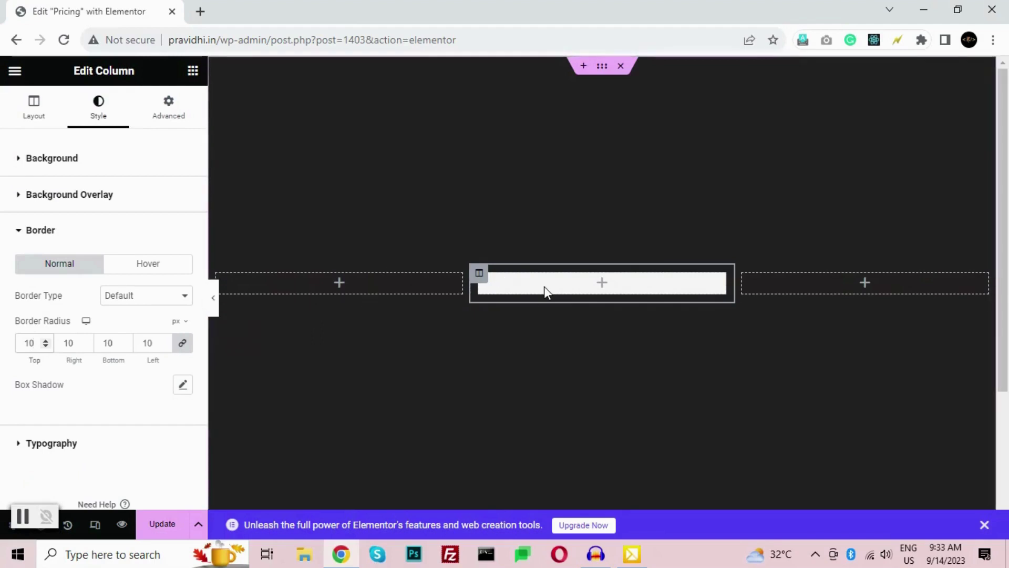
Place two Heading widgets, one below the other, in the middle column.
left_click(193, 71)
left_click_drag(152, 287, 592, 292)
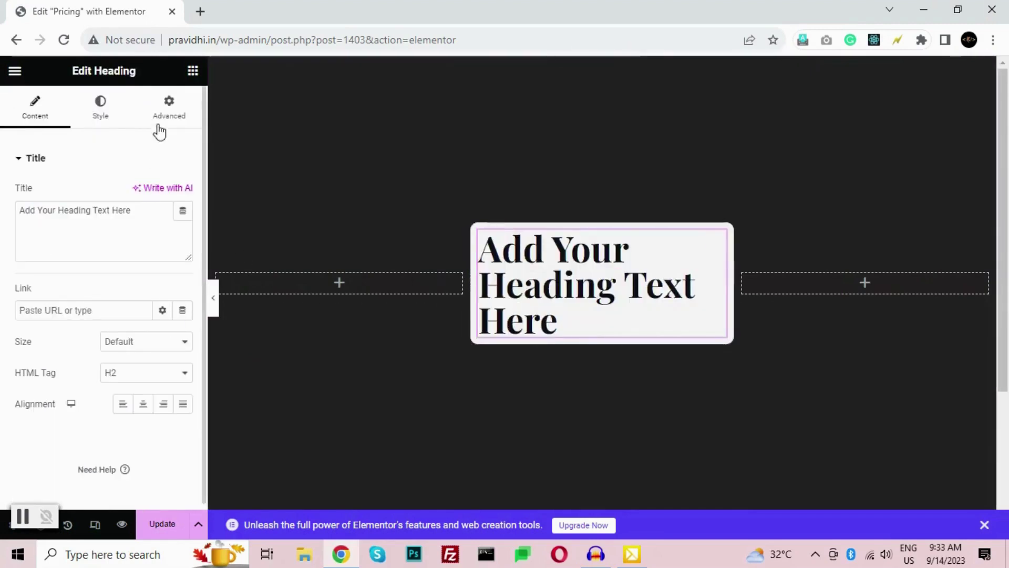
left_click(192, 71)
left_click_drag(151, 300, 601, 286)
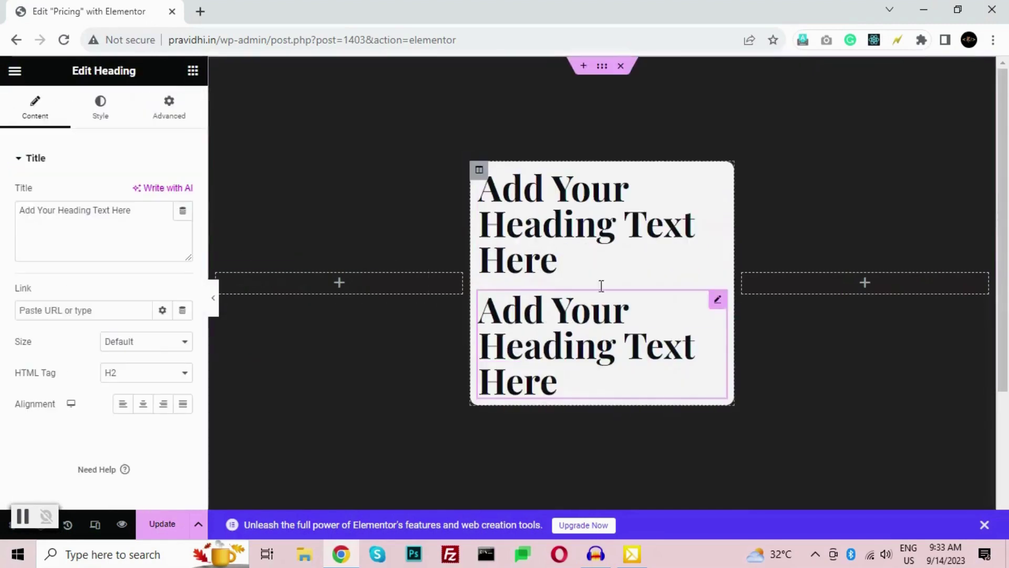
Find the icon list and Button widgets and place them below the headings in the middle column.
left_click(190, 74)
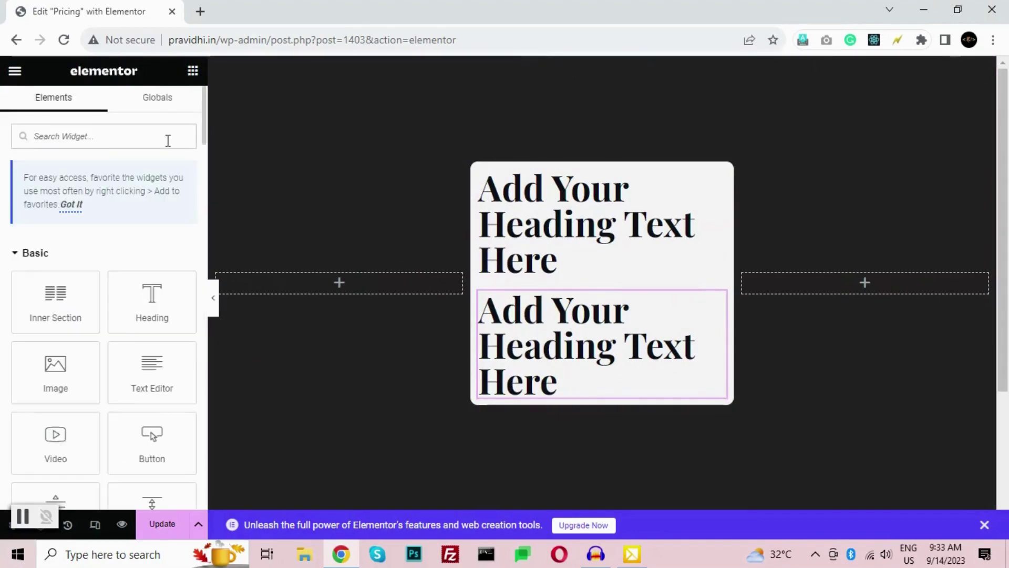
left_click(168, 140)
type("list")
left_click_drag(55, 263, 605, 386)
left_click(193, 71)
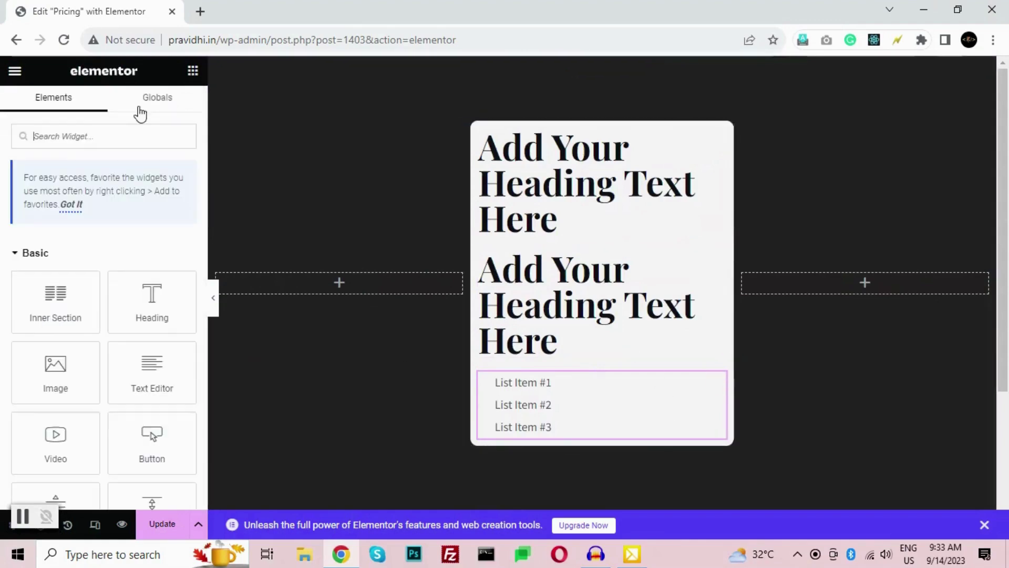
type("butt")
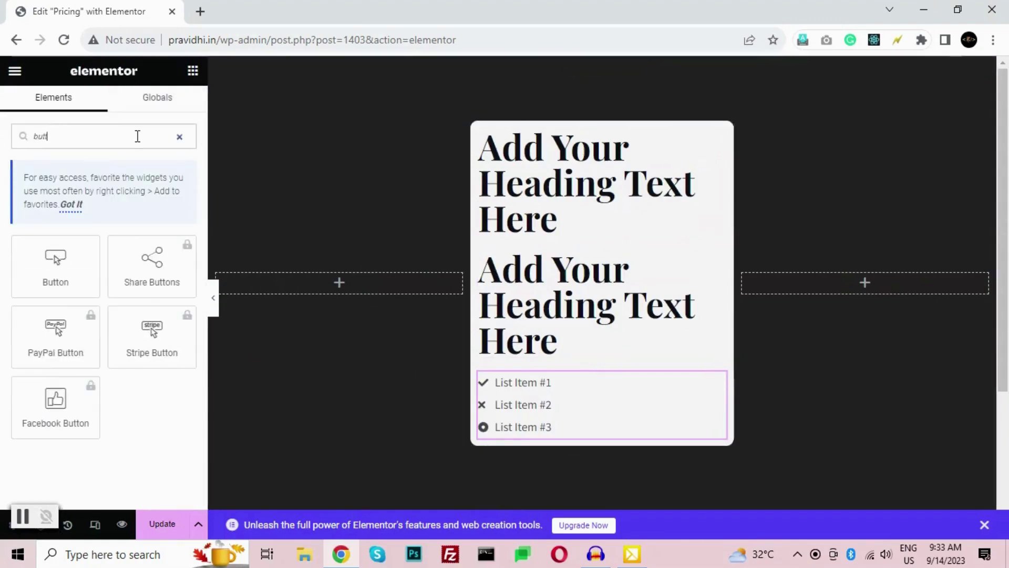
left_click_drag(55, 263, 559, 432)
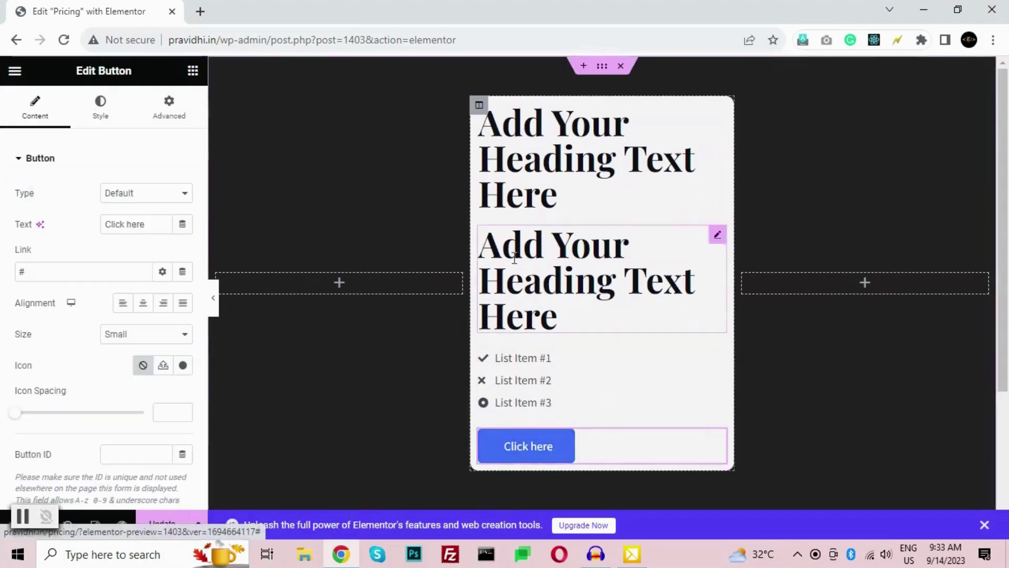
Set the middle column's padding to 25 px on all sides.
left_click(479, 105)
left_click(166, 108)
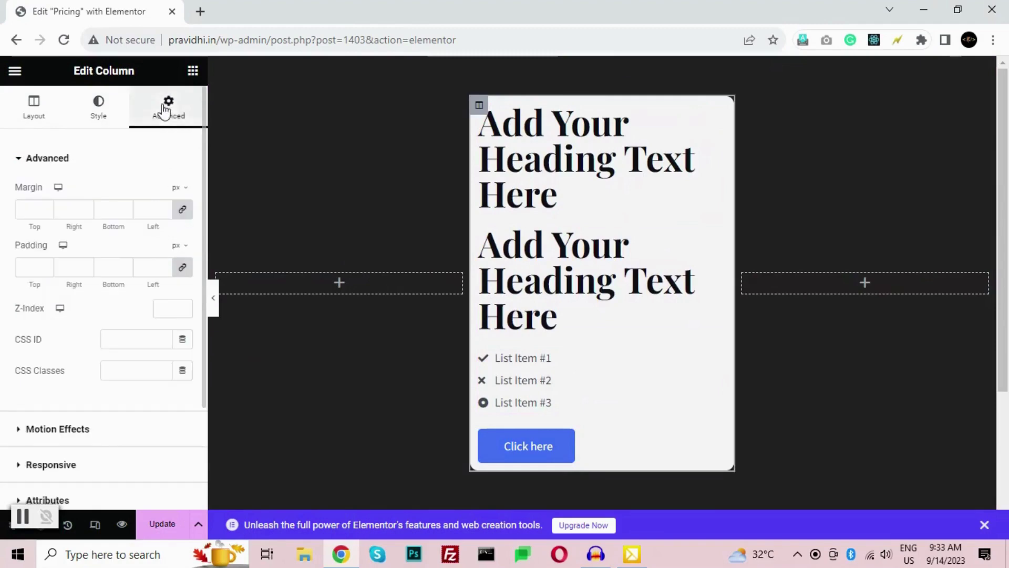
left_click(22, 265)
type("25")
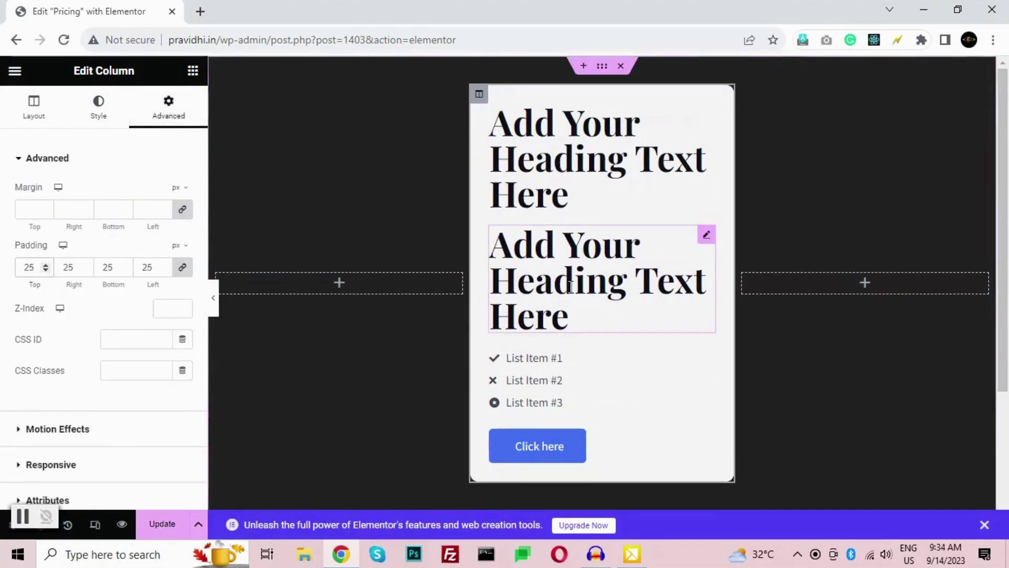
Center the upper heading in the middle column and set its title to "Gold".
left_click(708, 114)
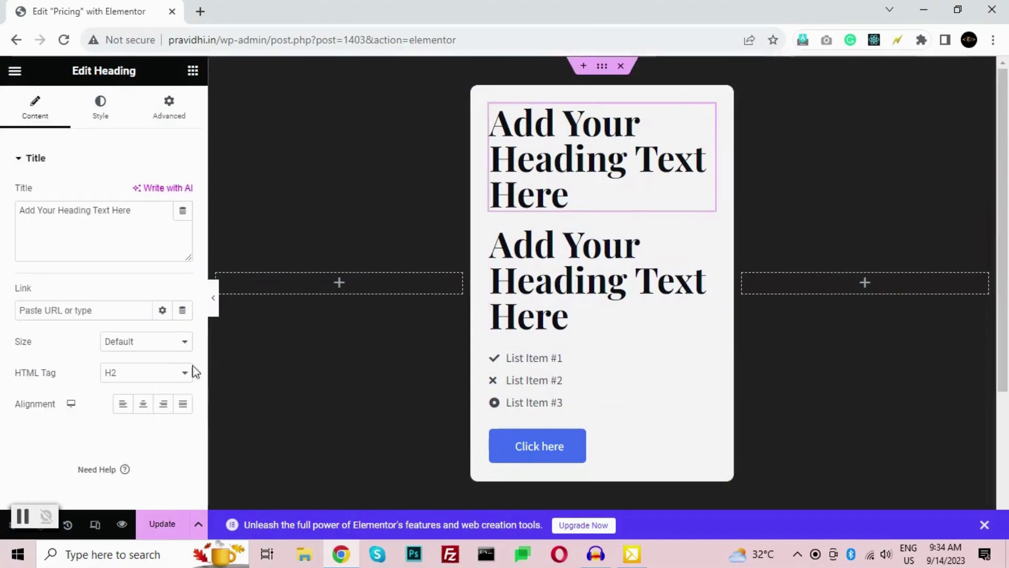
left_click(144, 404)
triple_click(66, 232)
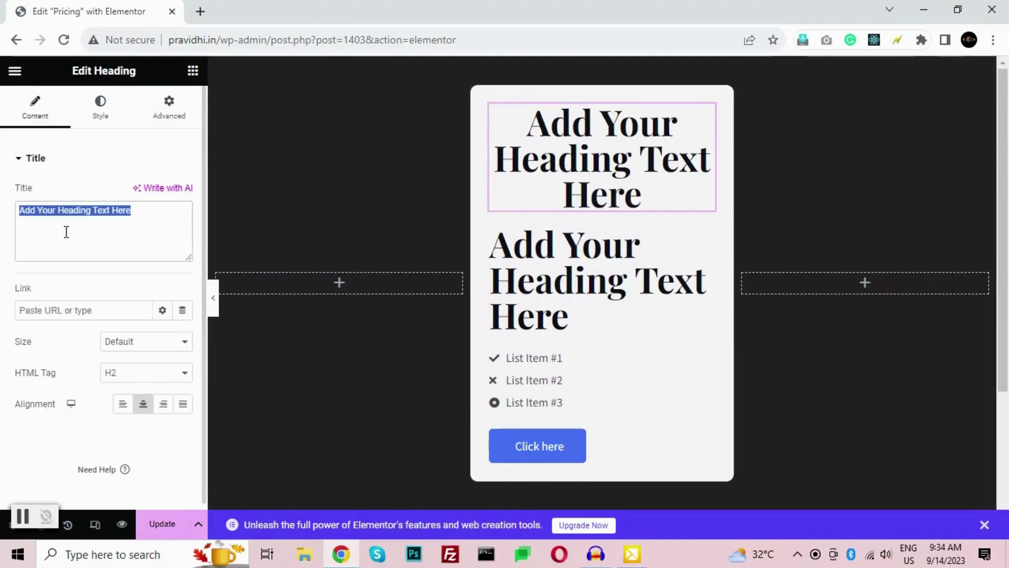
type("Gold")
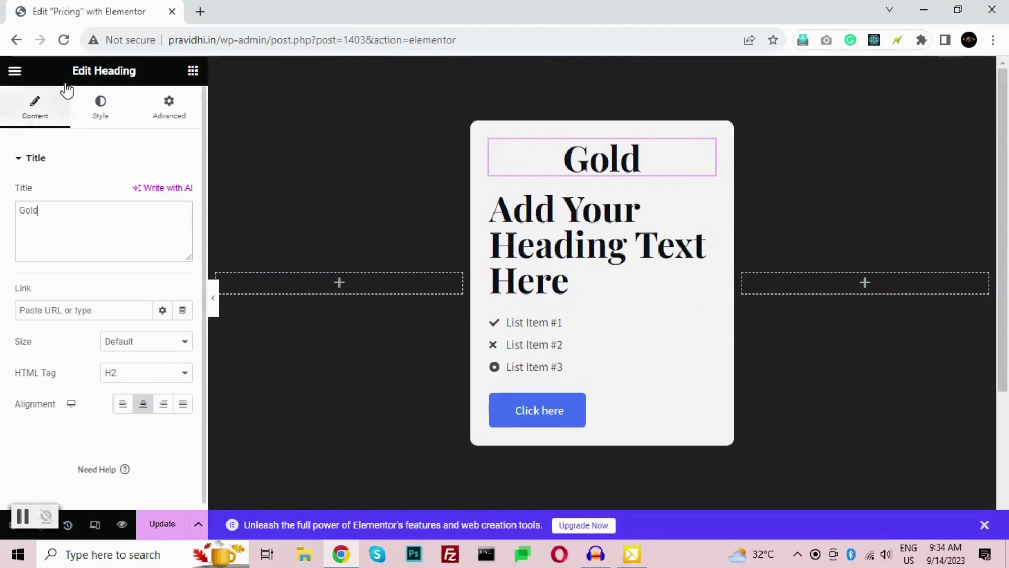
Set the Gold heading's typography to the Poppins family at a size of 35 px.
left_click(99, 112)
left_click(183, 224)
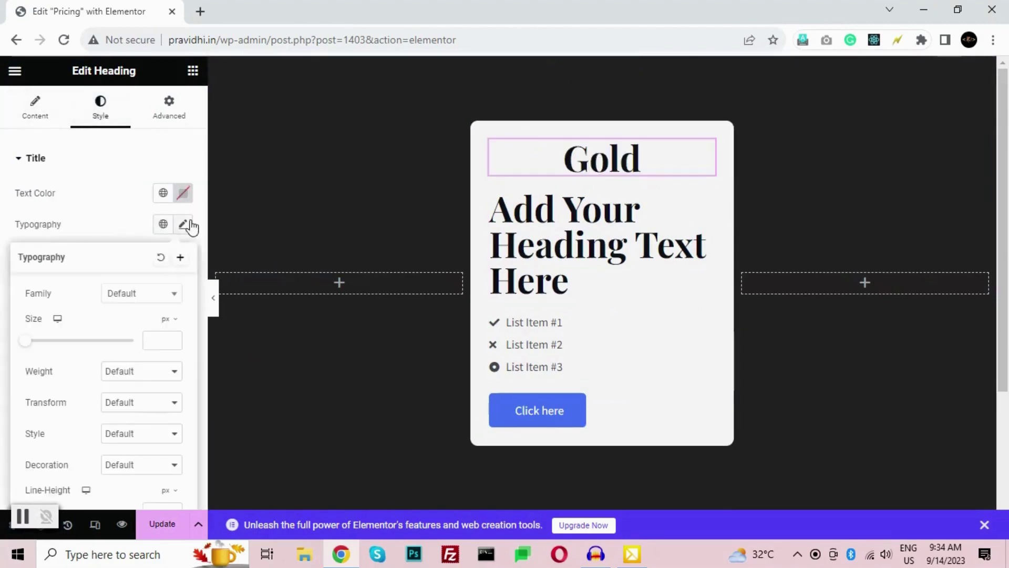
left_click(134, 293)
type("Popp")
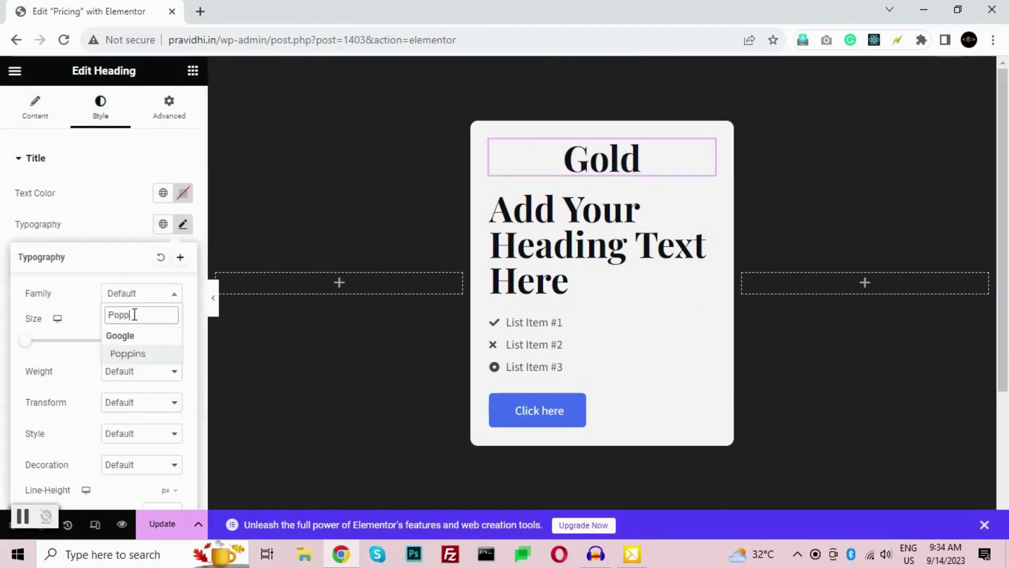
left_click(138, 354)
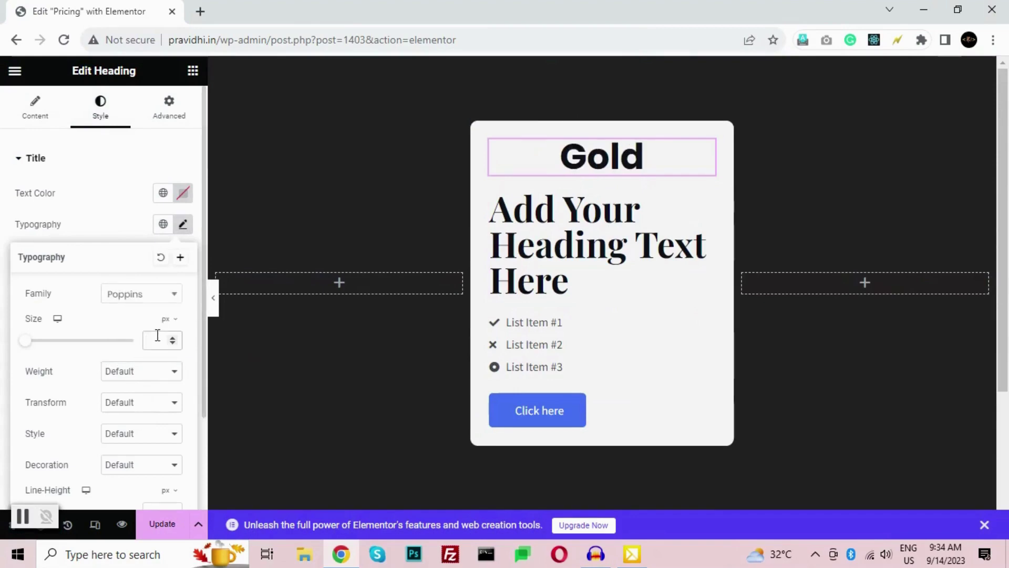
left_click(157, 340)
type("35")
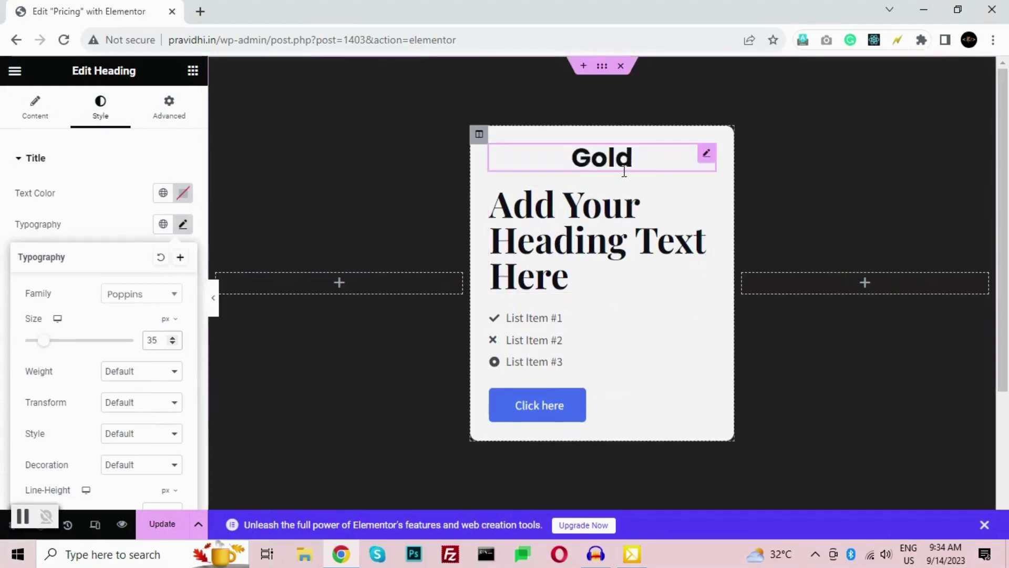
Set the second heading's title in the middle column to "$150".
left_click(708, 203)
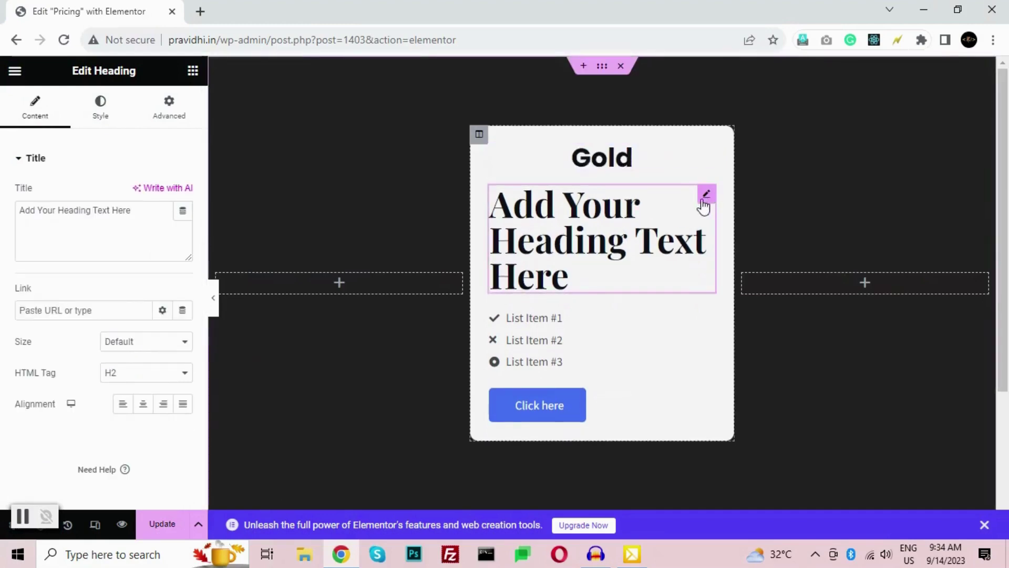
triple_click(63, 218)
type("$150")
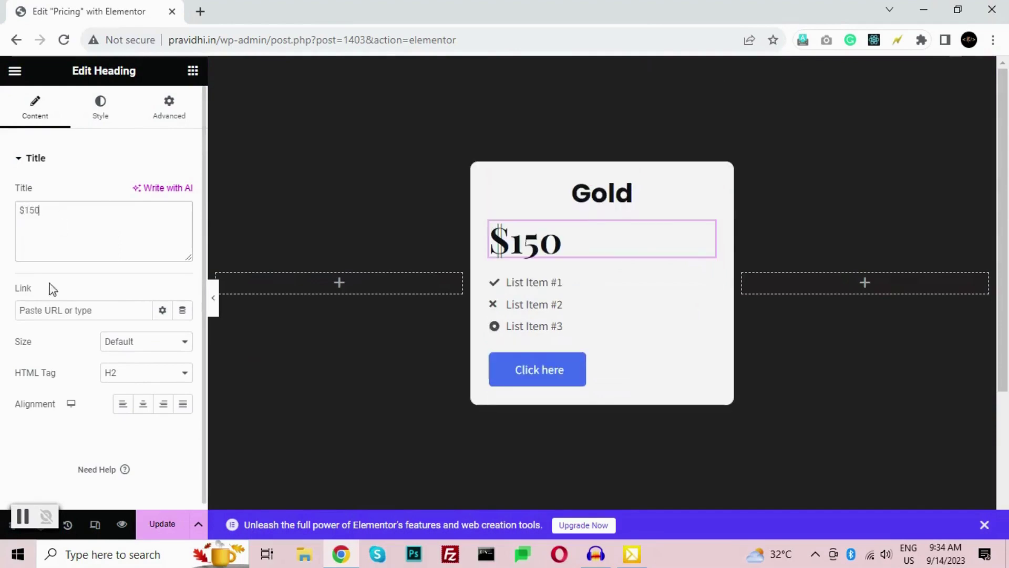
Set the $150 heading's font family to Poppins and center the heading.
left_click(102, 113)
left_click(183, 224)
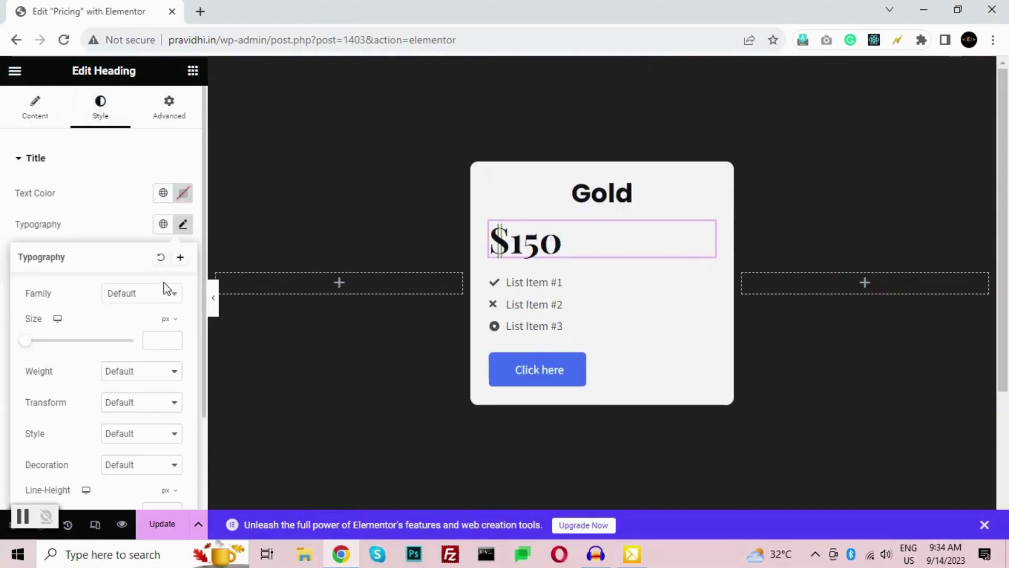
left_click(166, 291)
type("Popp")
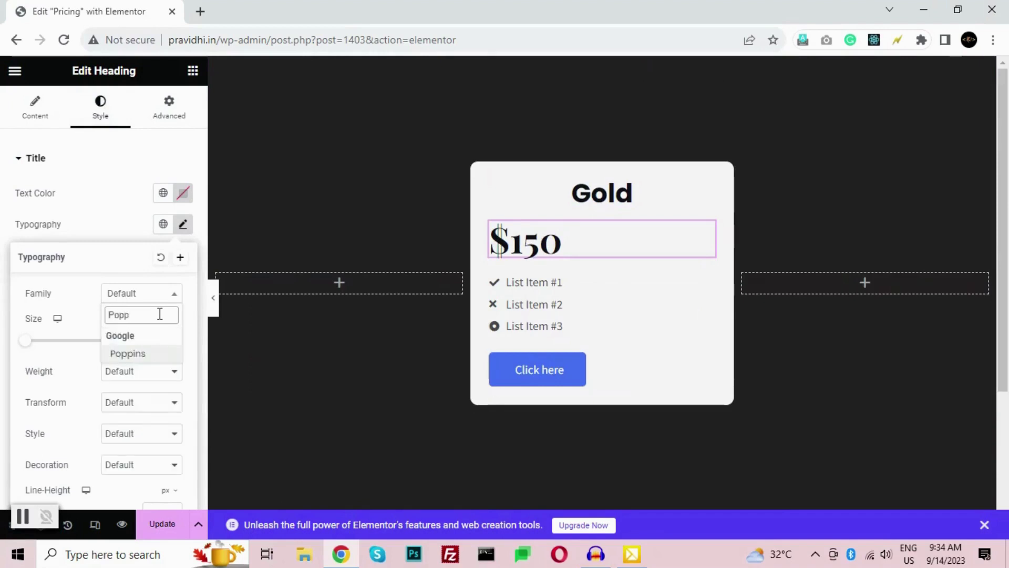
left_click(147, 357)
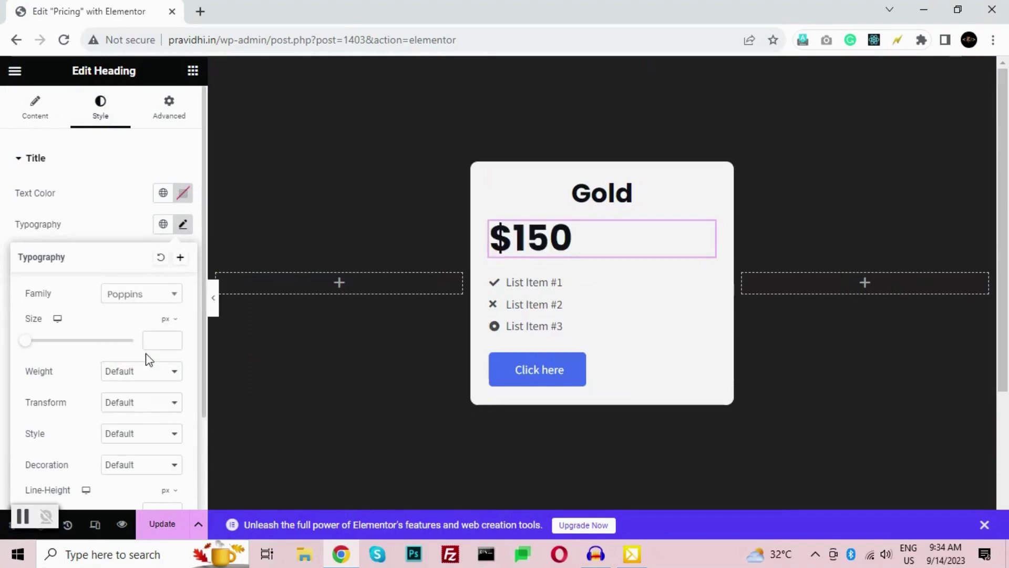
left_click(44, 106)
left_click(143, 404)
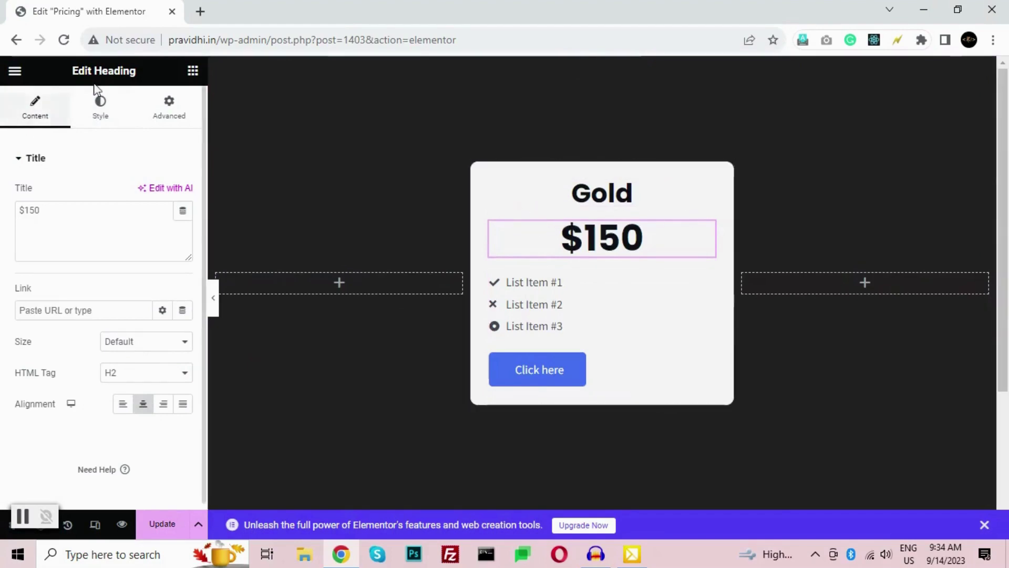
Find the Divider widget and place it between the Gold and $150 headings.
left_click(192, 70)
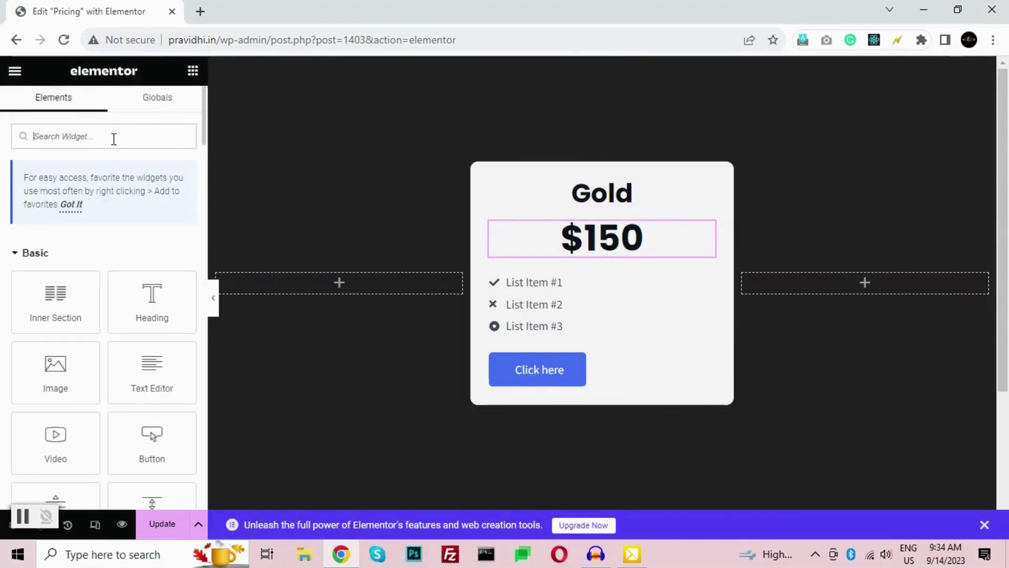
type("divid")
left_click_drag(86, 242, 500, 253)
left_click_drag(31, 289, 568, 223)
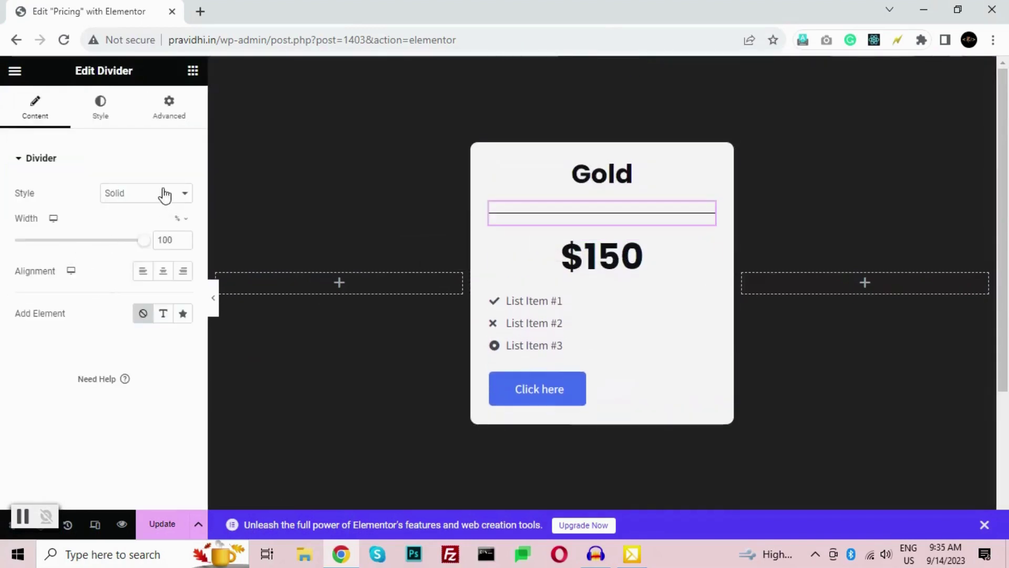
Set the divider's width to 67%, align it to the center and add a star icon element.
left_click_drag(142, 240, 108, 241)
left_click(163, 273)
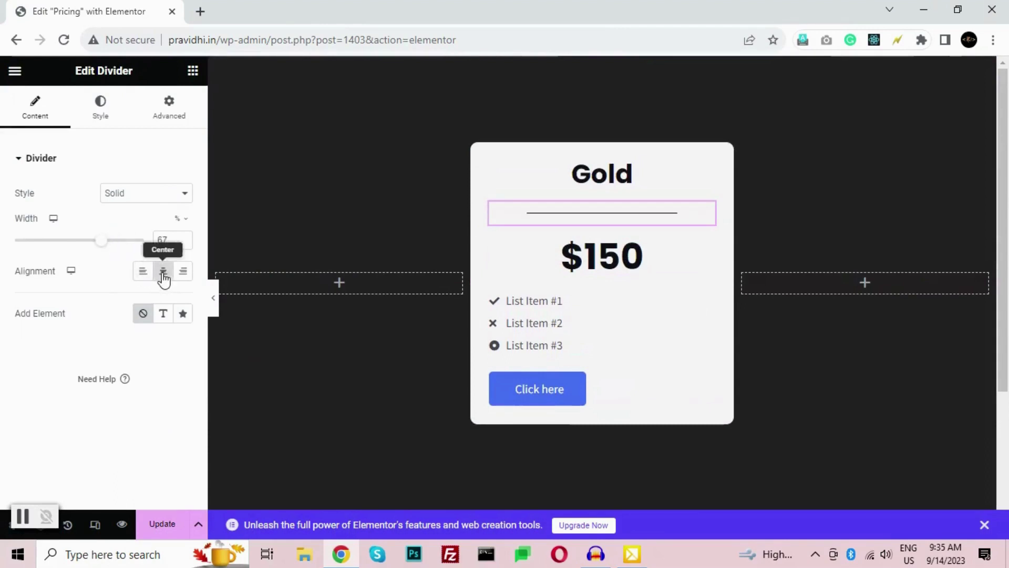
left_click(183, 314)
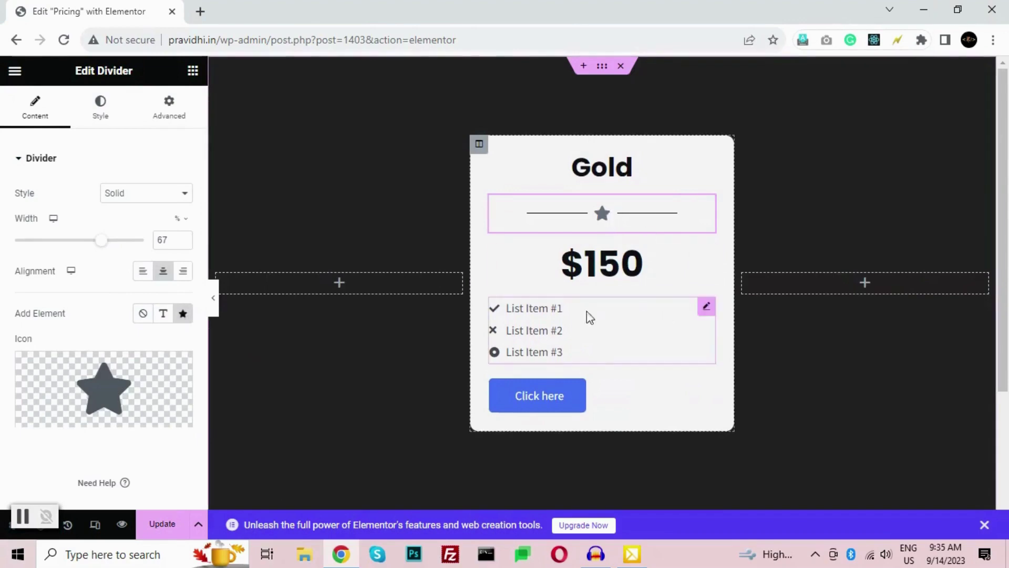
Change the divider's line color to a light grey, about #CACACA.
left_click(108, 119)
left_click(183, 194)
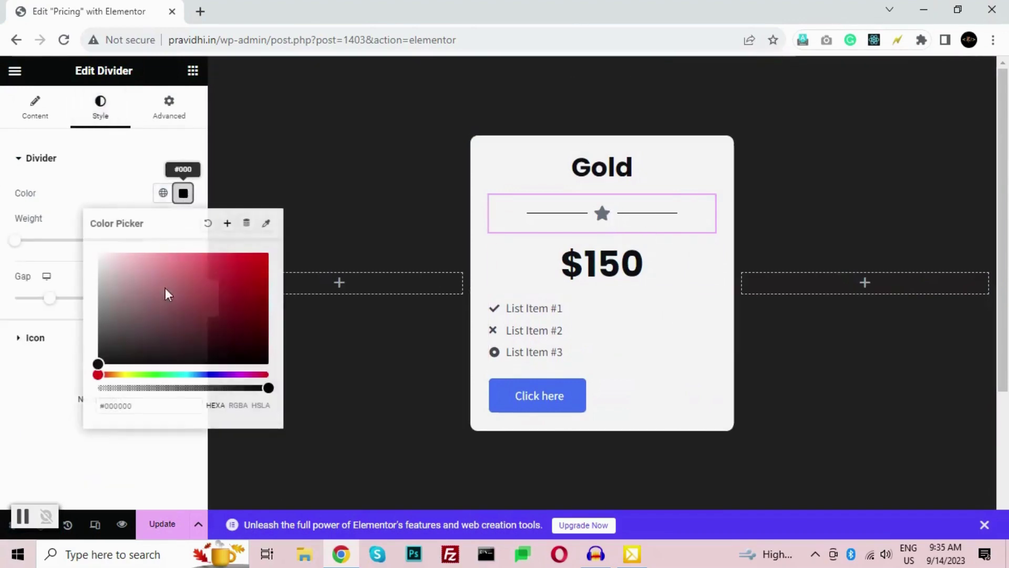
double_click(115, 406)
type("#BDBDBD")
left_click_drag(88, 282, 84, 275)
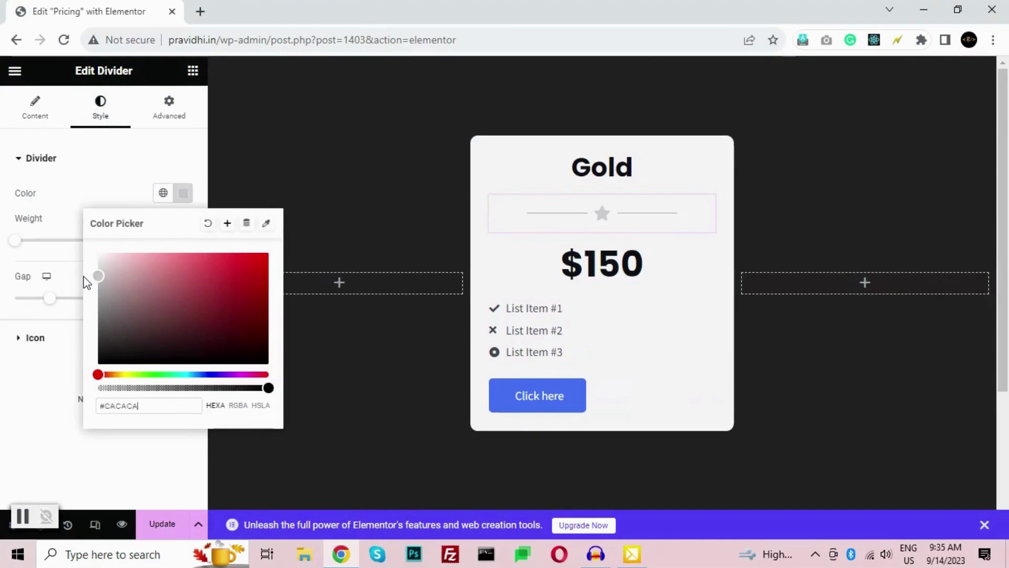
left_click(1, 413)
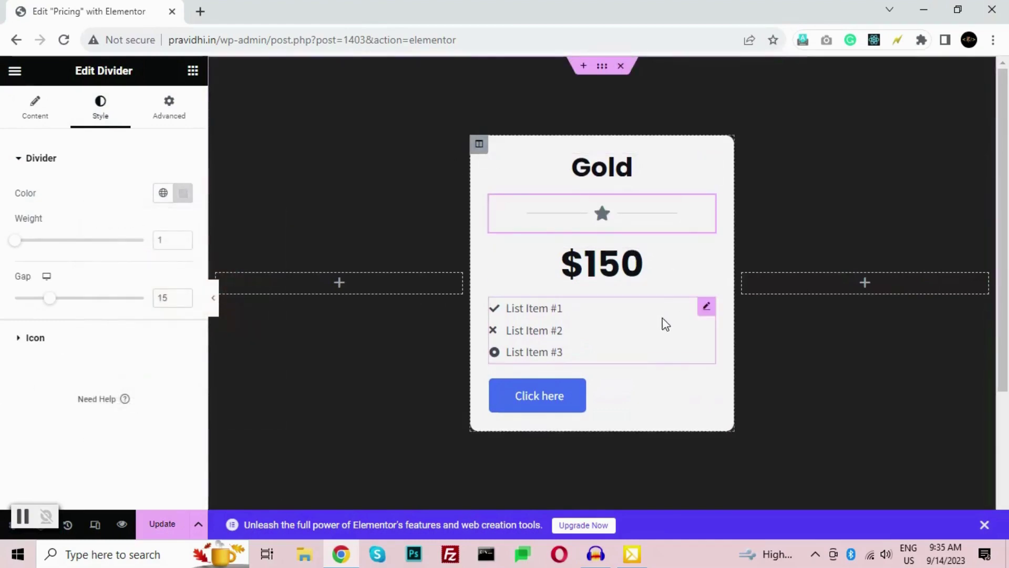
Set the middle column's widgets space to 0 px.
left_click(479, 145)
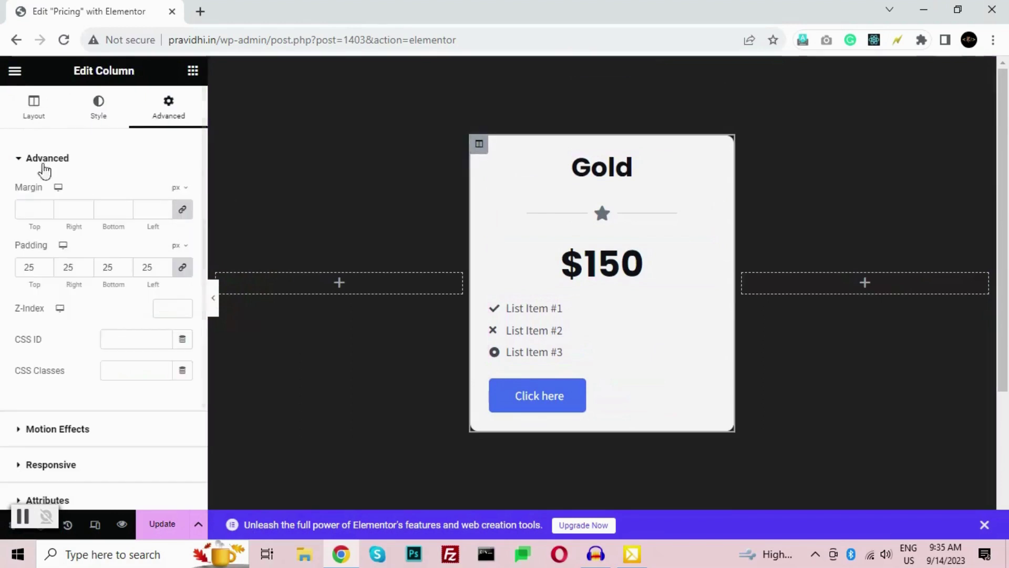
left_click(7, 110)
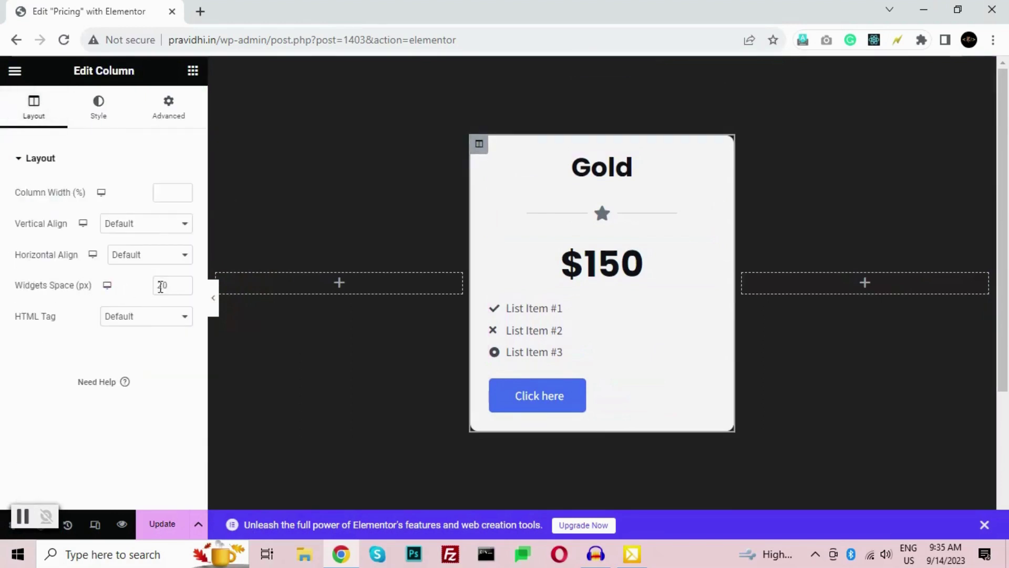
key("BackSpace")
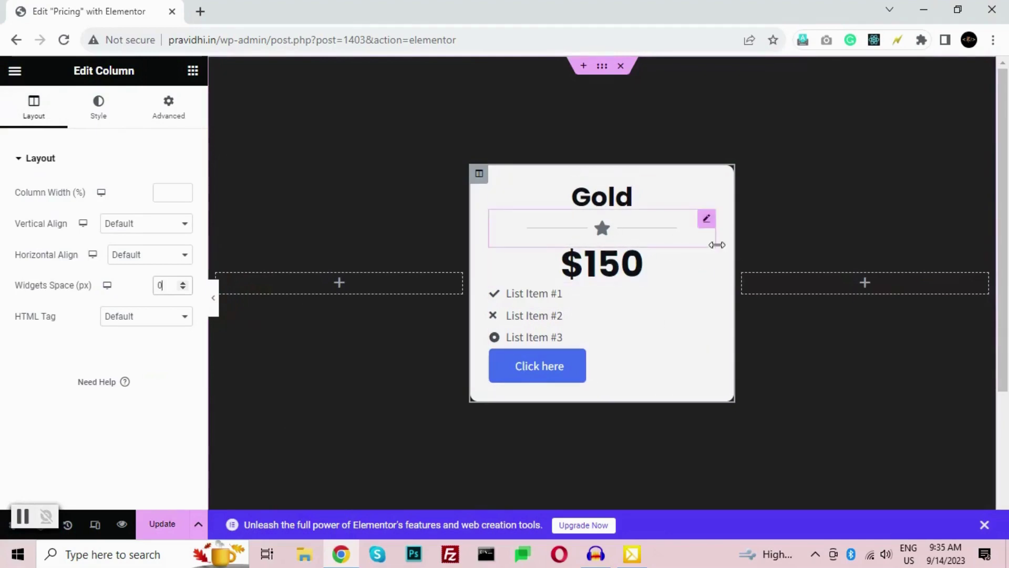
Change the $150 heading's HTML tag to H3.
left_click(705, 264)
left_click(136, 371)
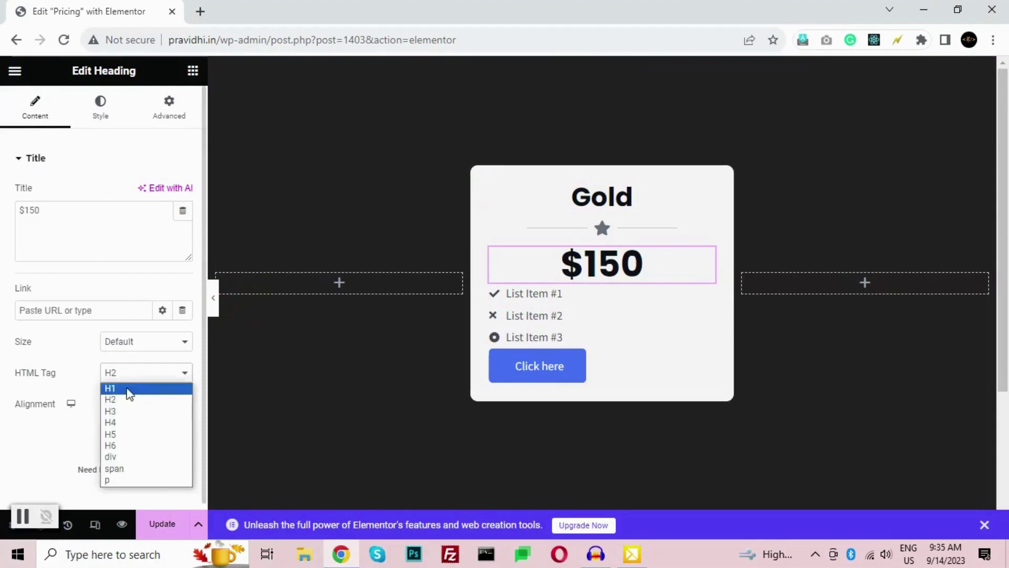
left_click(129, 412)
Set the $150 heading's text color to the blue #0052BB.
left_click(103, 117)
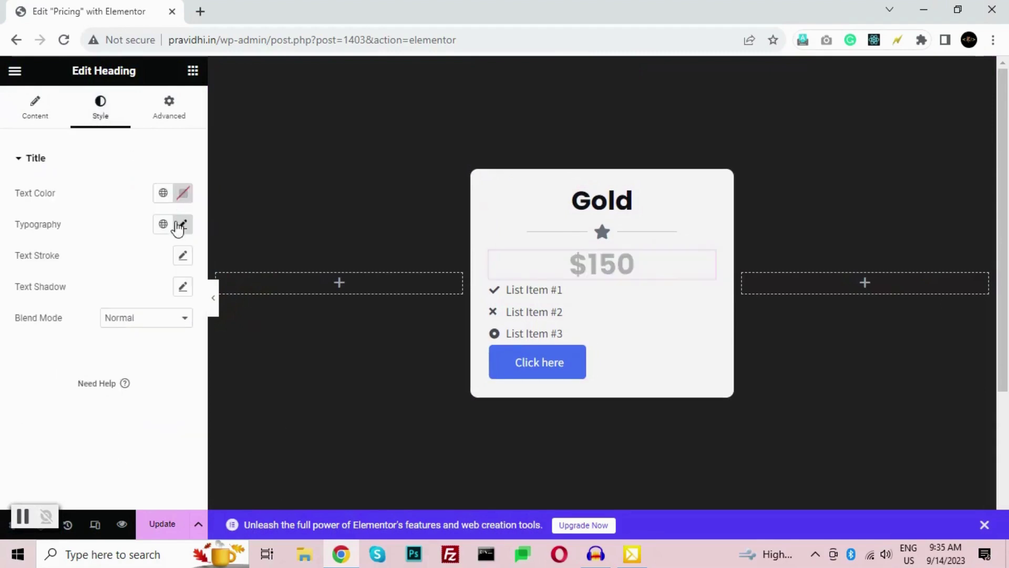
left_click(183, 193)
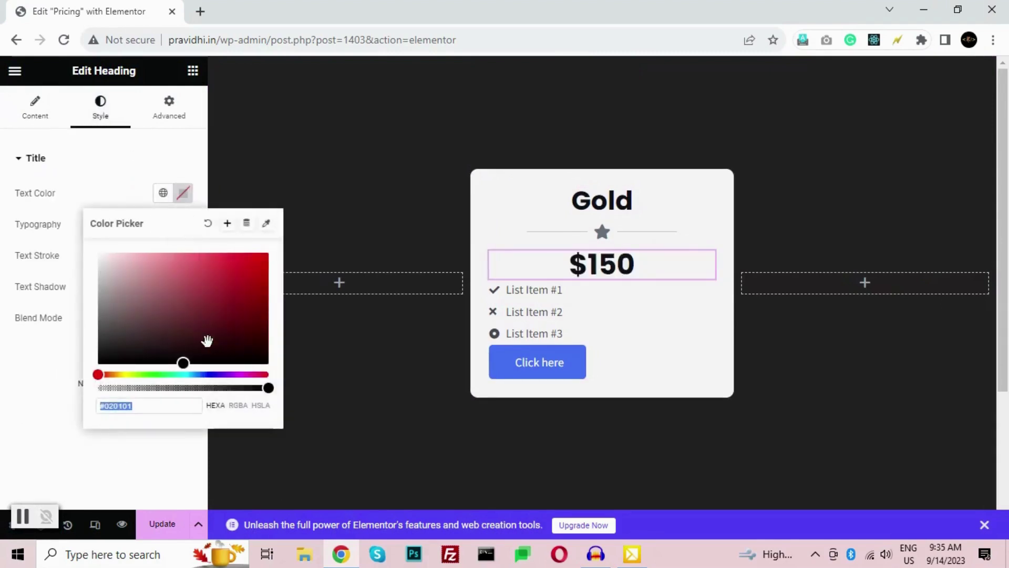
left_click_drag(206, 340, 268, 271)
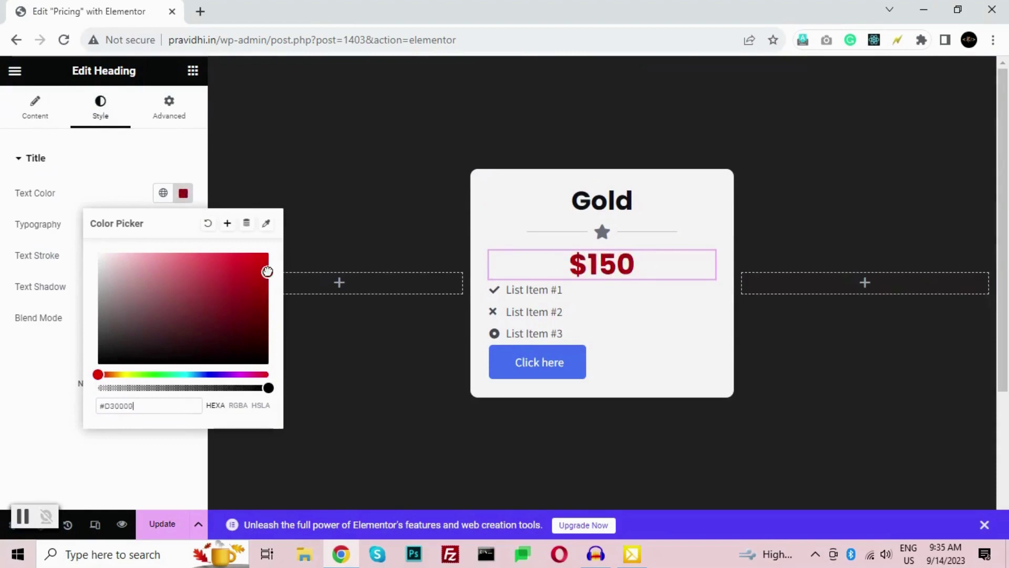
left_click_drag(210, 374, 199, 375)
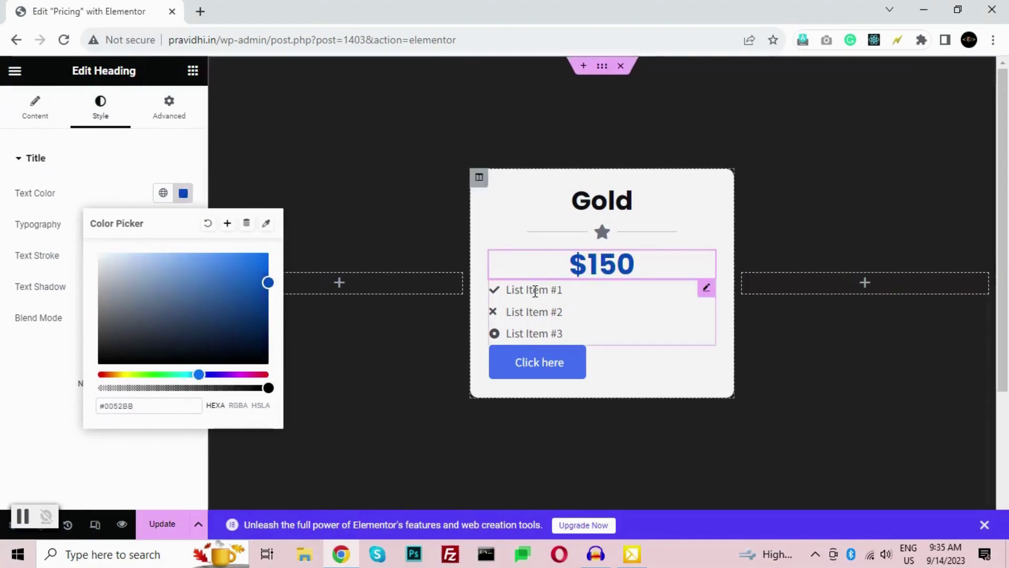
left_click(2, 365)
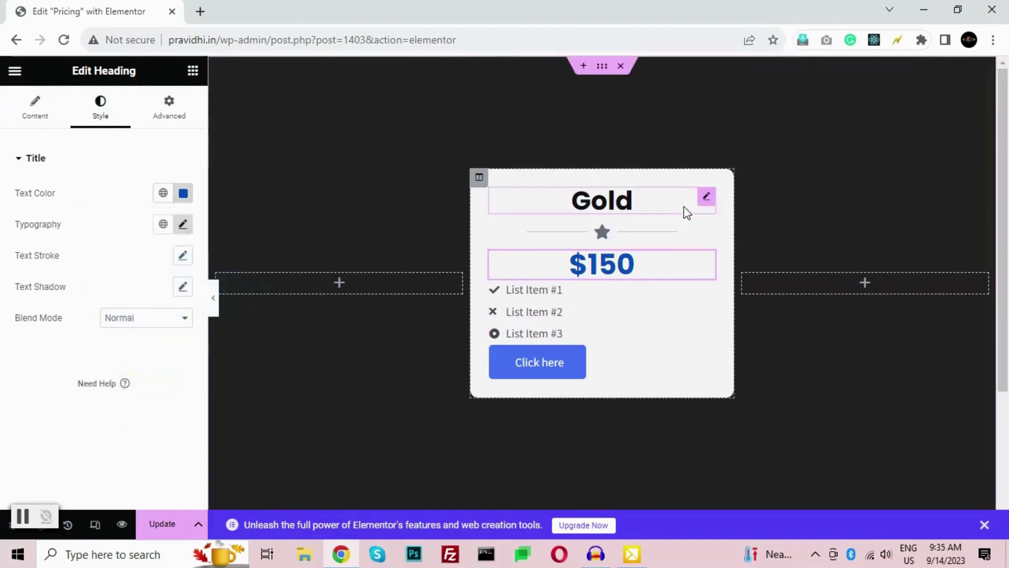
Remove the second and third items from the icon list and change the remaining item's text to "Free Hosting".
left_click(707, 289)
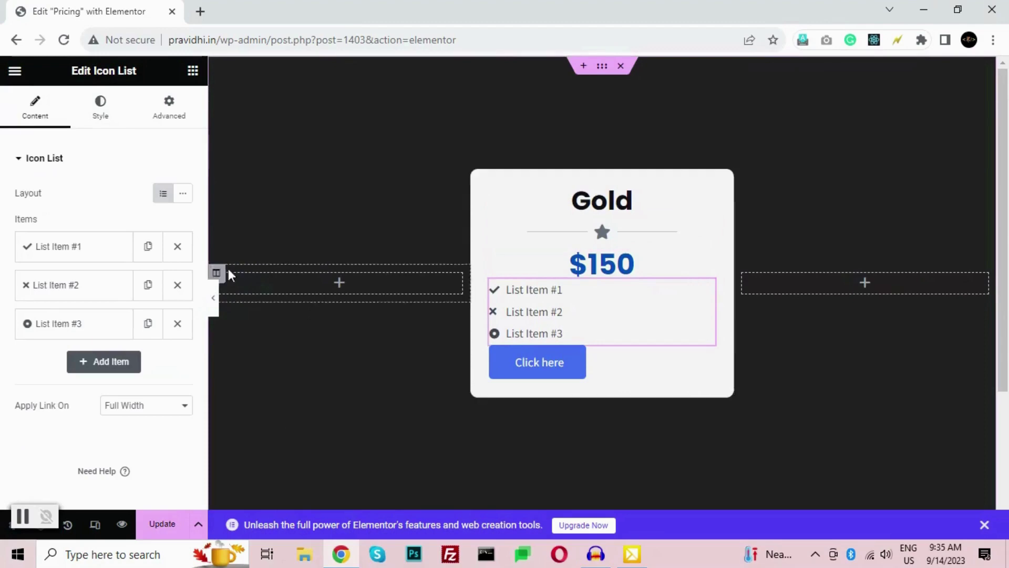
left_click(177, 285)
left_click(177, 284)
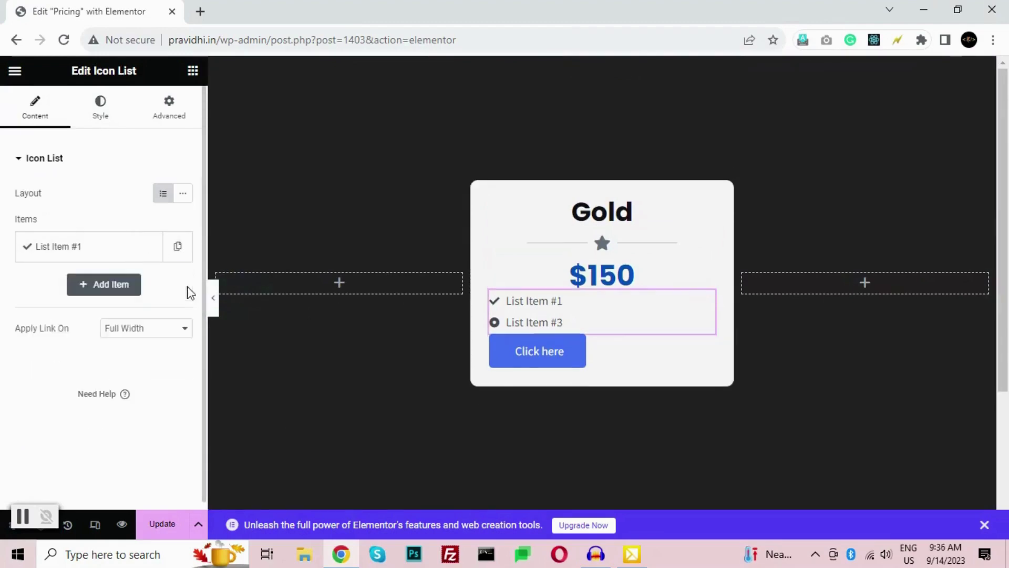
left_click(86, 255)
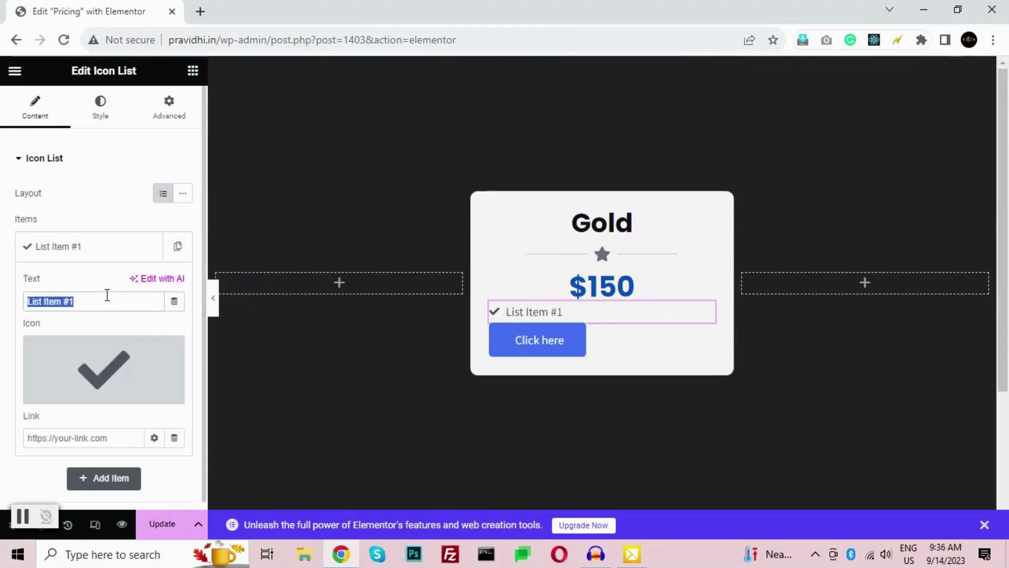
type("Free Hosting")
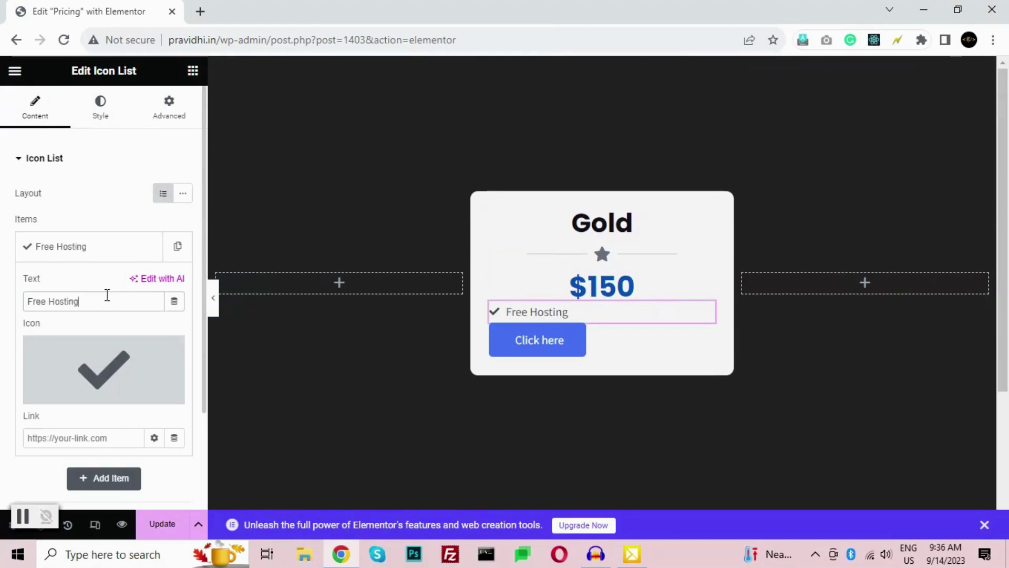
Duplicate the "Free Hosting" item in the icon list and change the copy's text to "Free Installation".
left_click(110, 255)
left_click(175, 248)
left_click(119, 289)
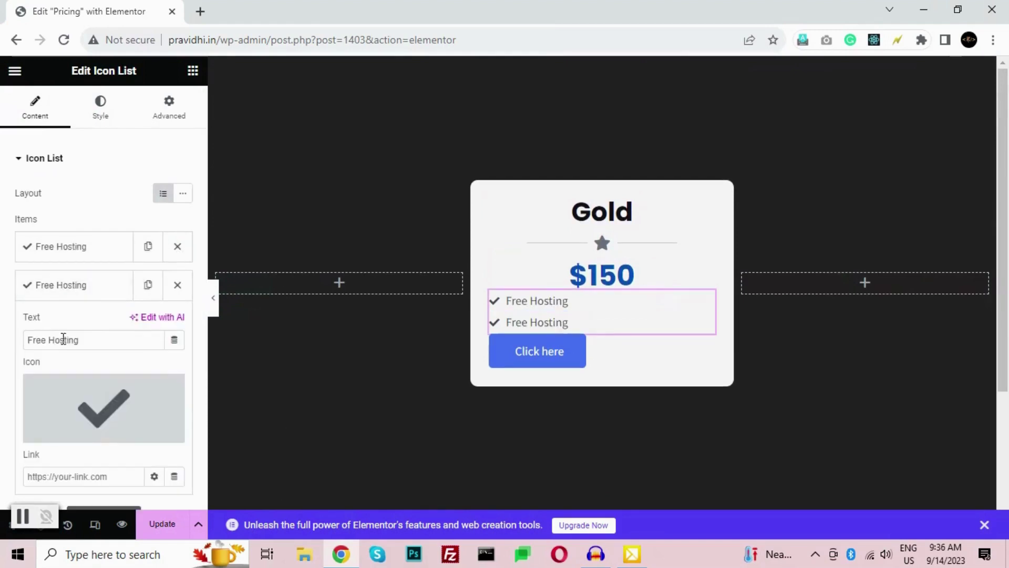
triple_click(63, 339)
type("Fr")
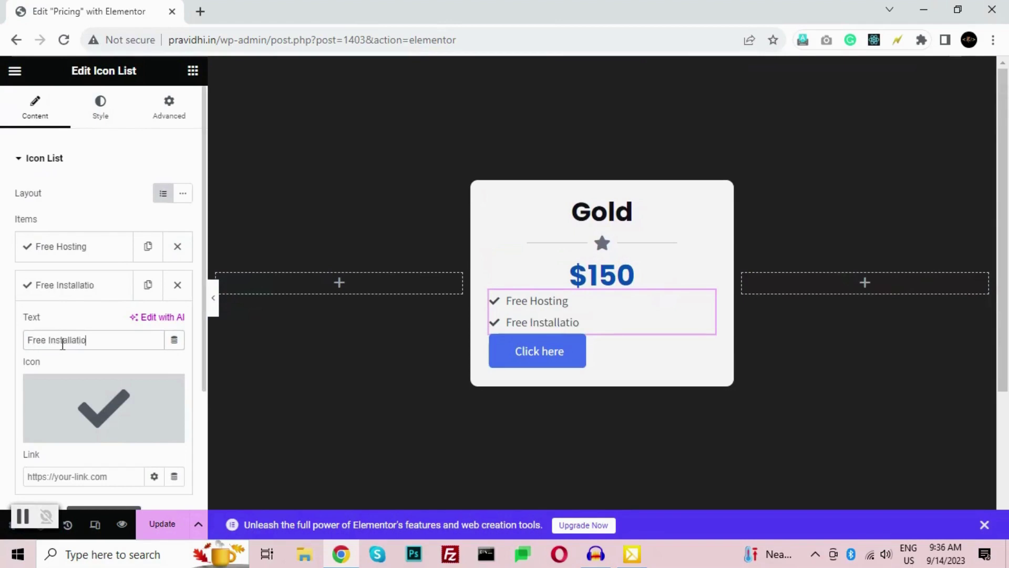
left_click(90, 285)
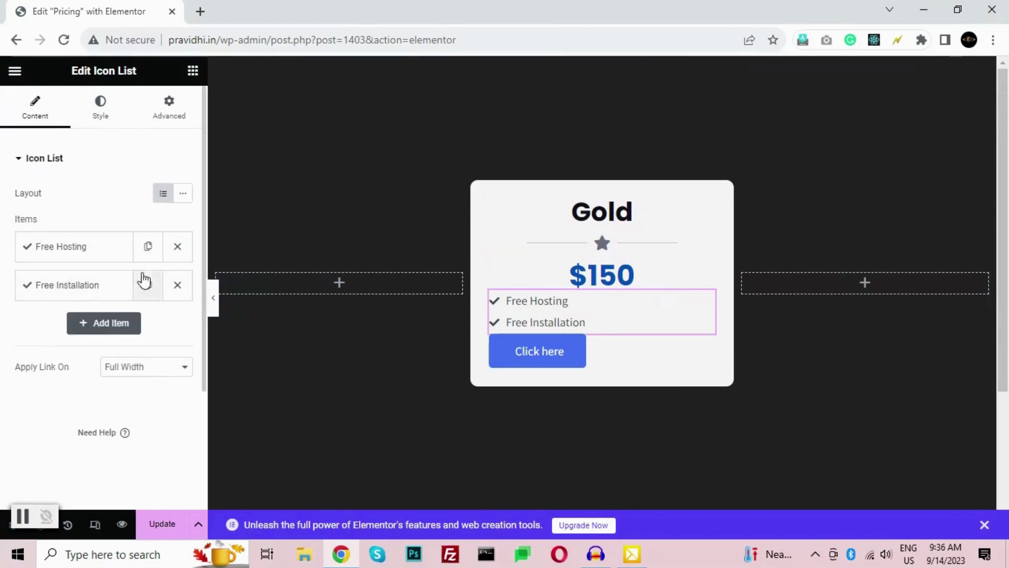
Duplicate the icon list items until there are five "Free Hosting" and two "Free Installation" entries.
left_click(148, 246)
left_click(147, 284)
left_click(147, 361)
left_click(148, 323)
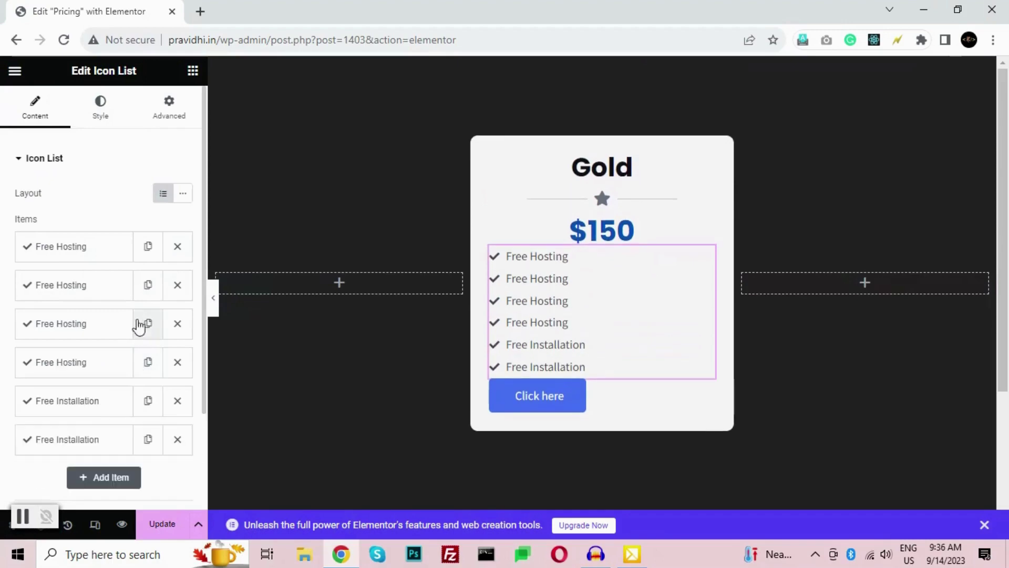
left_click(147, 246)
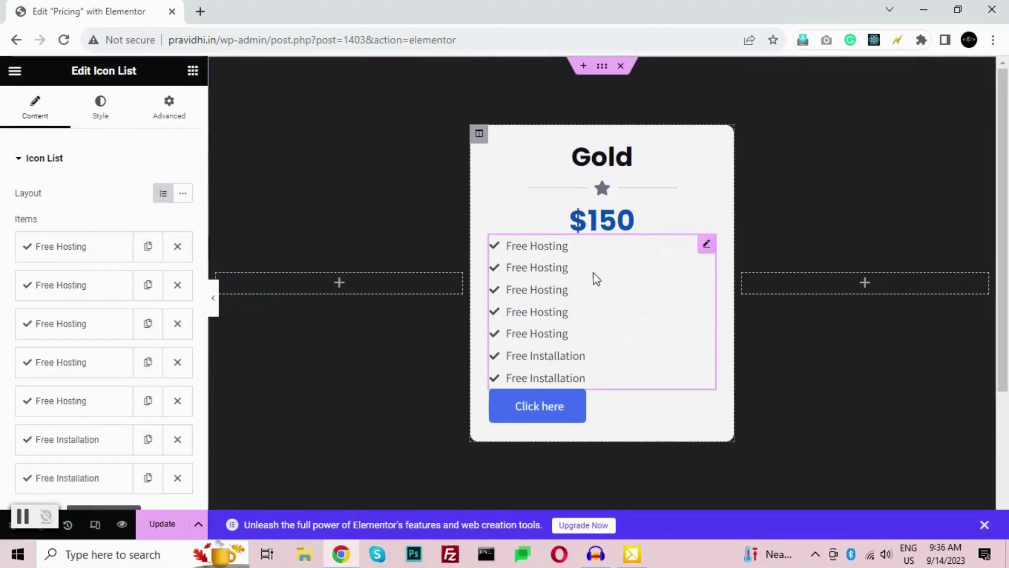
scroll(18, 247, "down", 3)
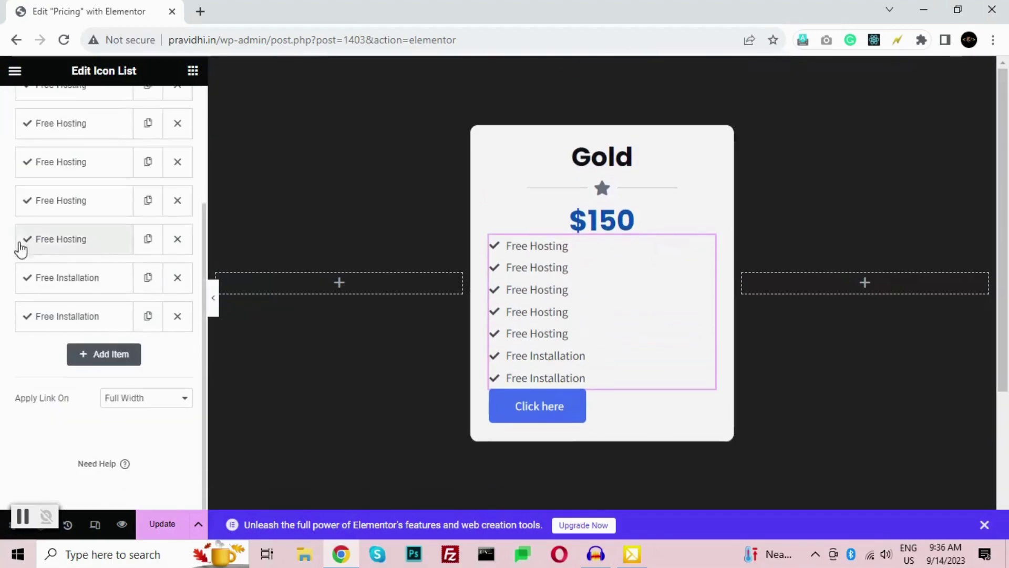
Center-align the icon list within the Gold card.
scroll(63, 210, "up", 3)
left_click(103, 117)
left_click(162, 240)
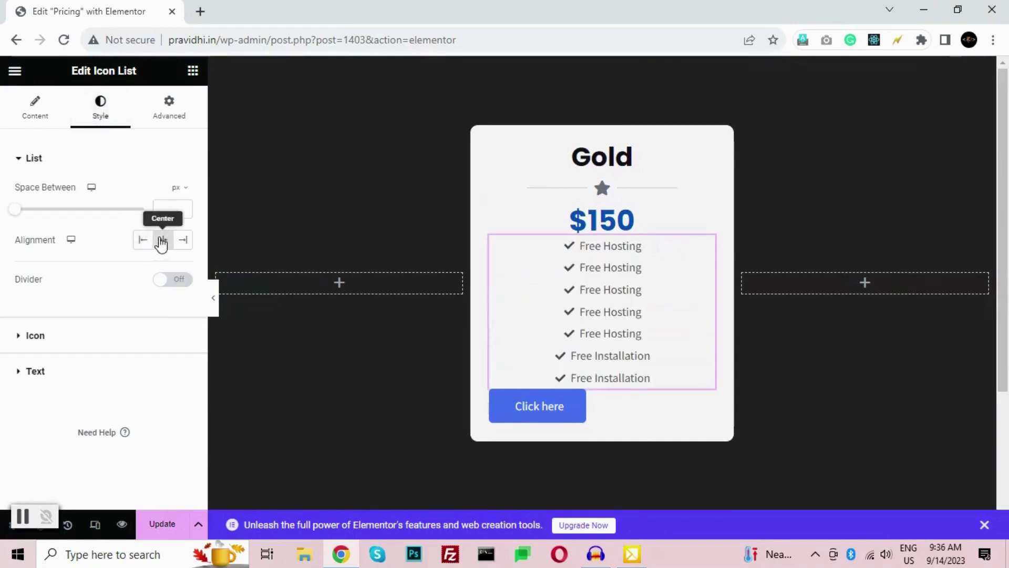
Set the icon list's top and bottom margins to 30 px, with 0 on the right and left.
left_click(165, 124)
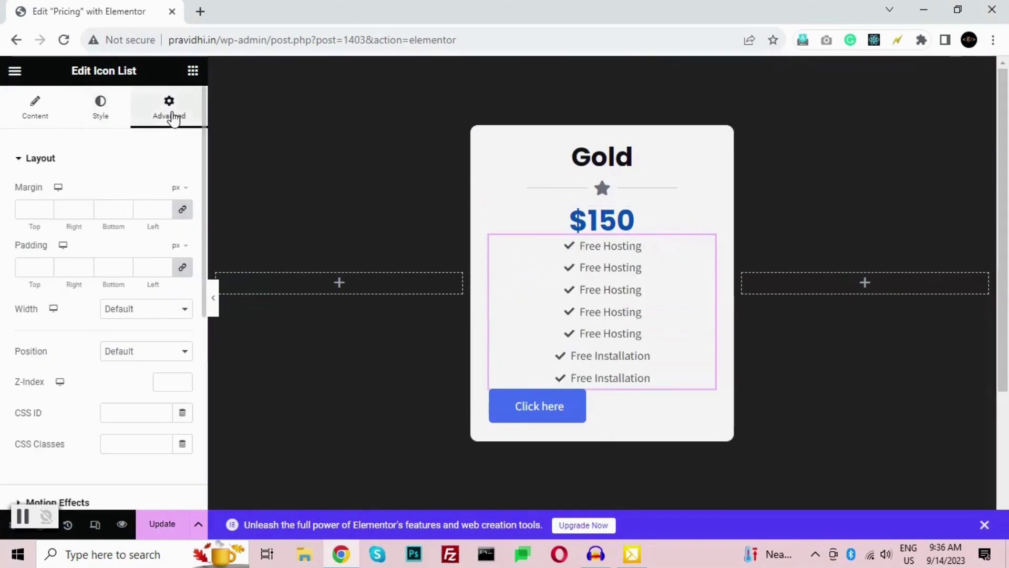
left_click(18, 211)
type("4")
type("40")
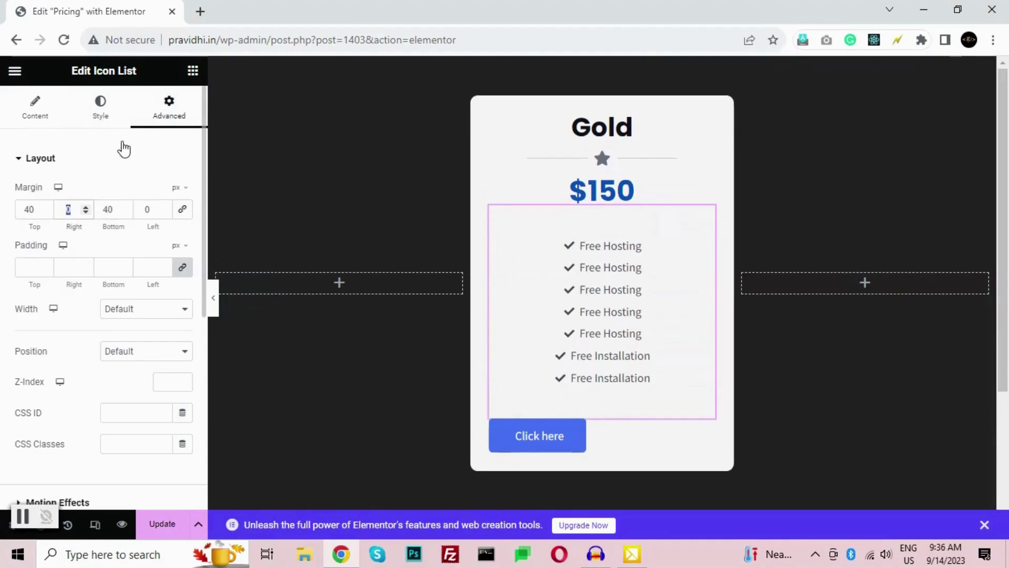
key("shift+Tab")
type("3")
key("Tab")
key("Tab")
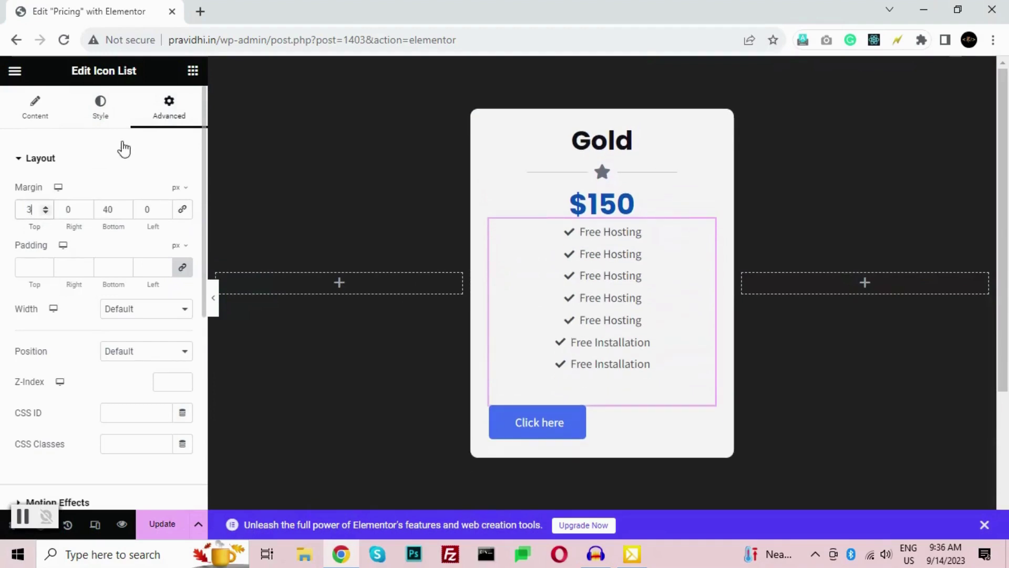
type("0")
key("Tab")
key("Tab")
type("30")
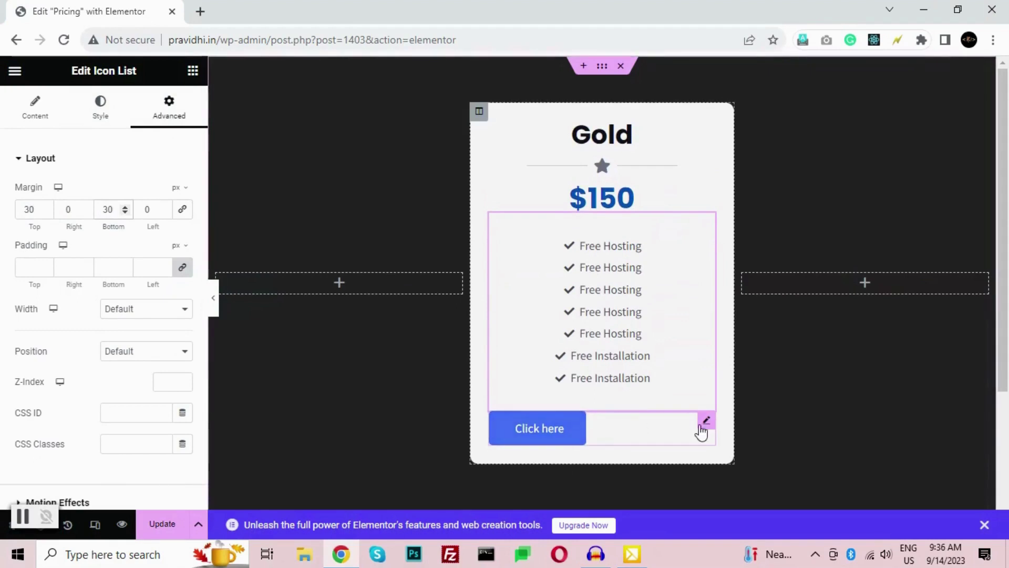
Center the Gold card's button and change its text to "Buy Now".
left_click(702, 432)
left_click(142, 303)
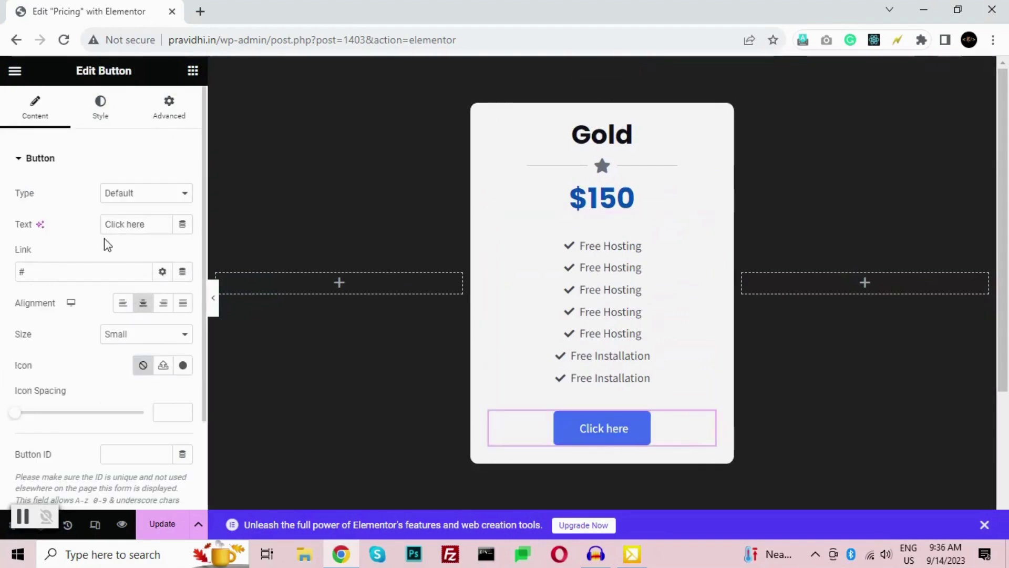
triple_click(113, 226)
type("Buy Now")
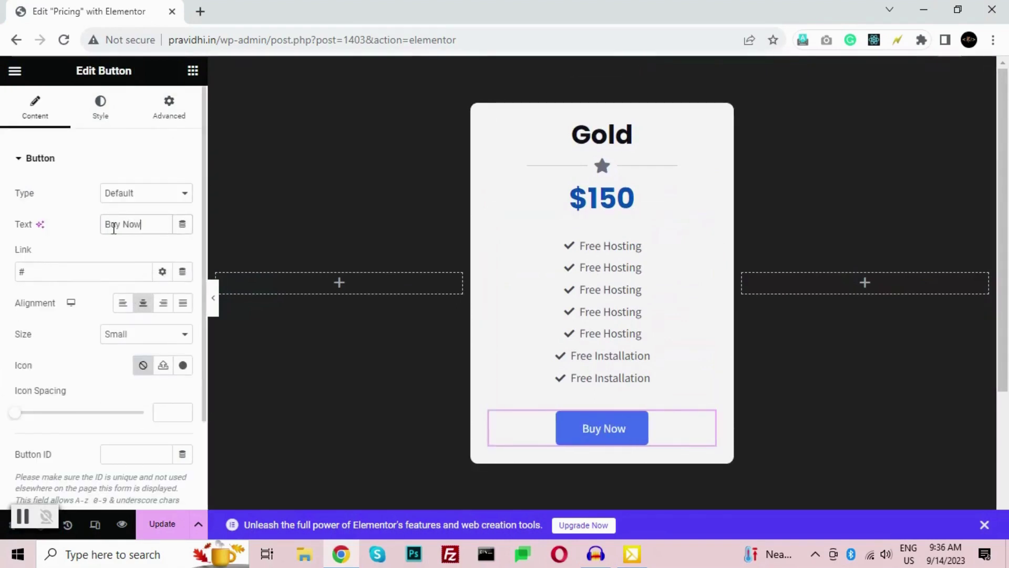
Set the Buy Now button's font family to Poppins.
left_click(101, 107)
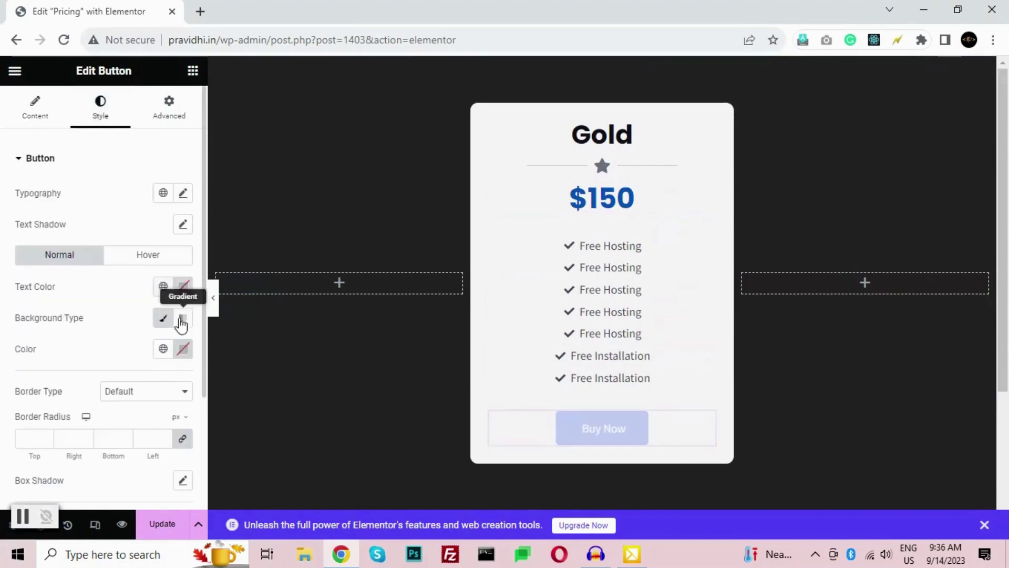
scroll(134, 393, "down", 3)
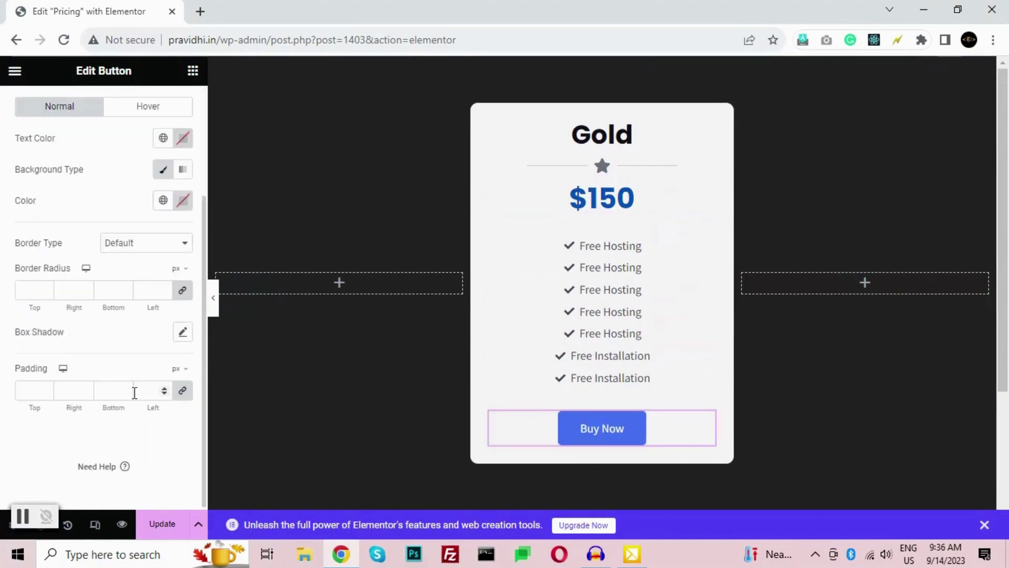
scroll(112, 363, "up", 3)
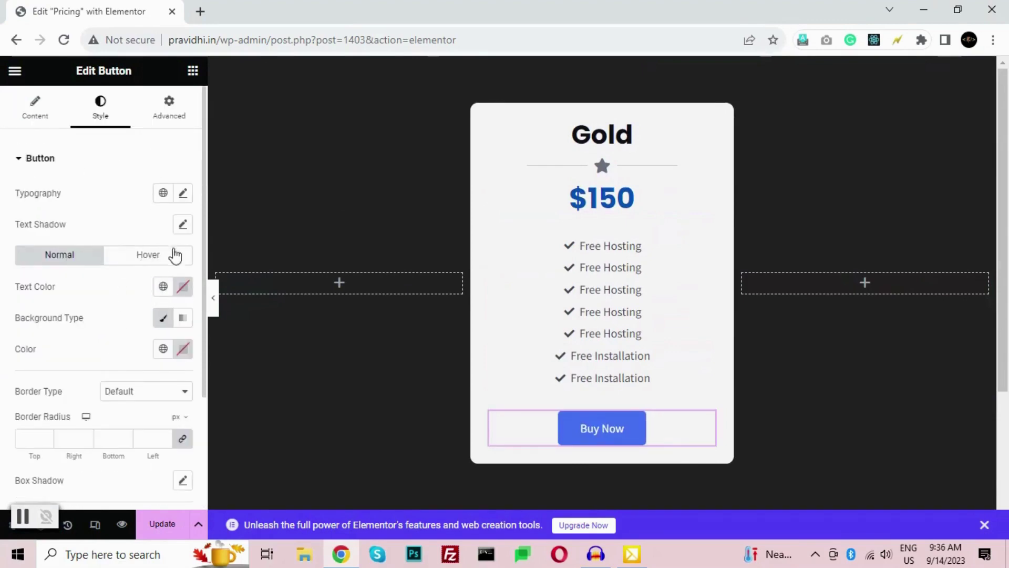
left_click(182, 194)
left_click(146, 269)
type("Popp")
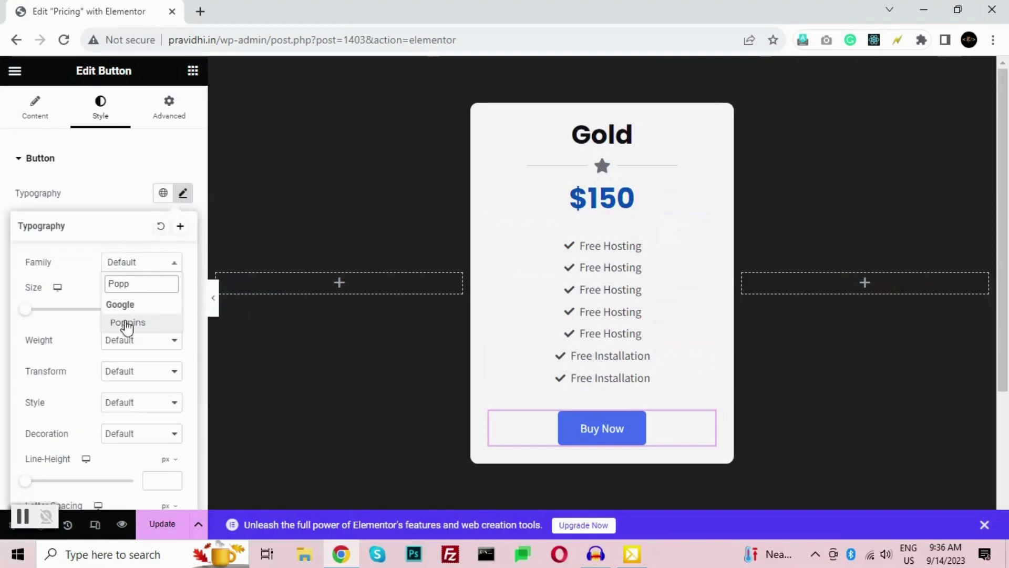
left_click(126, 322)
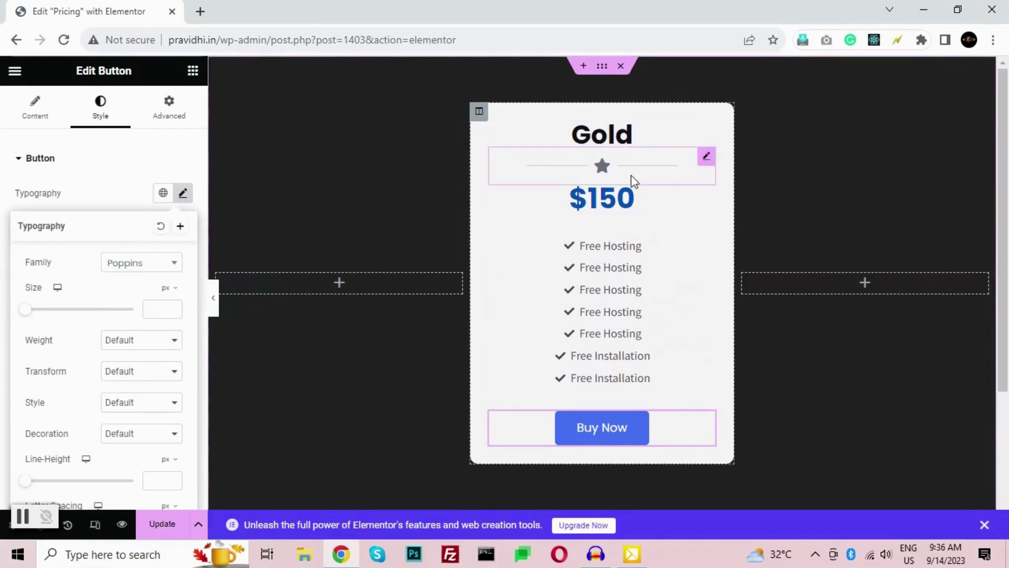
mouse_move(704, 158)
left_mouse_down()
mouse_move(698, 208)
mouse_move(712, 181)
mouse_move(698, 174)
left_mouse_up()
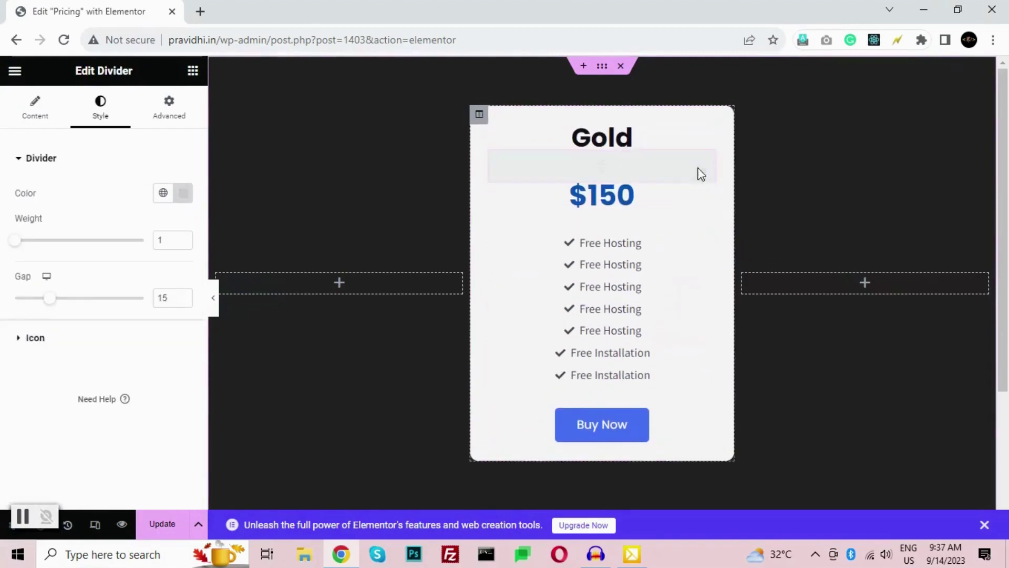
left_click(706, 192)
left_click(36, 107)
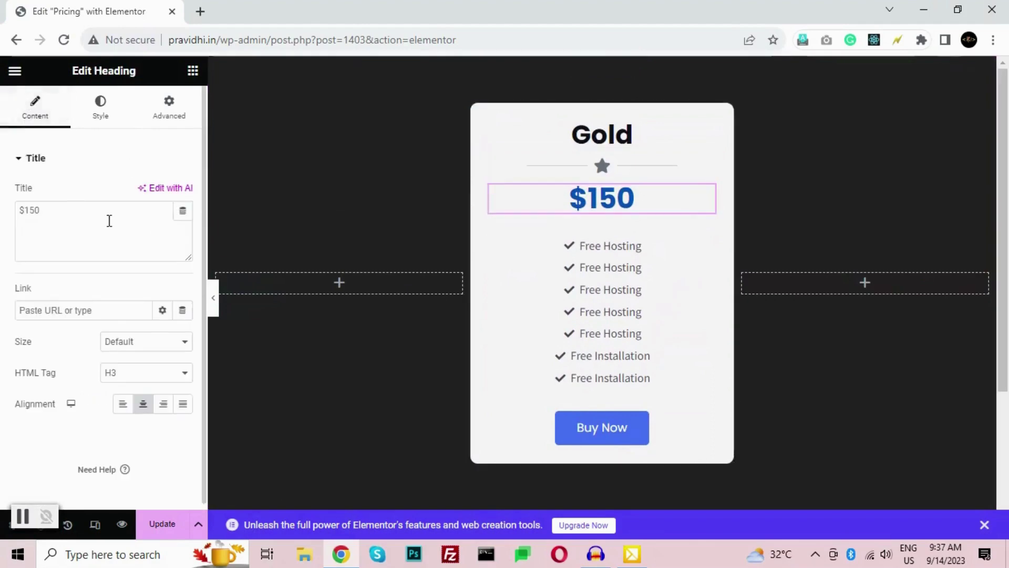
left_click(112, 219)
type("/")
key("BackSpace")
key("BackSpace")
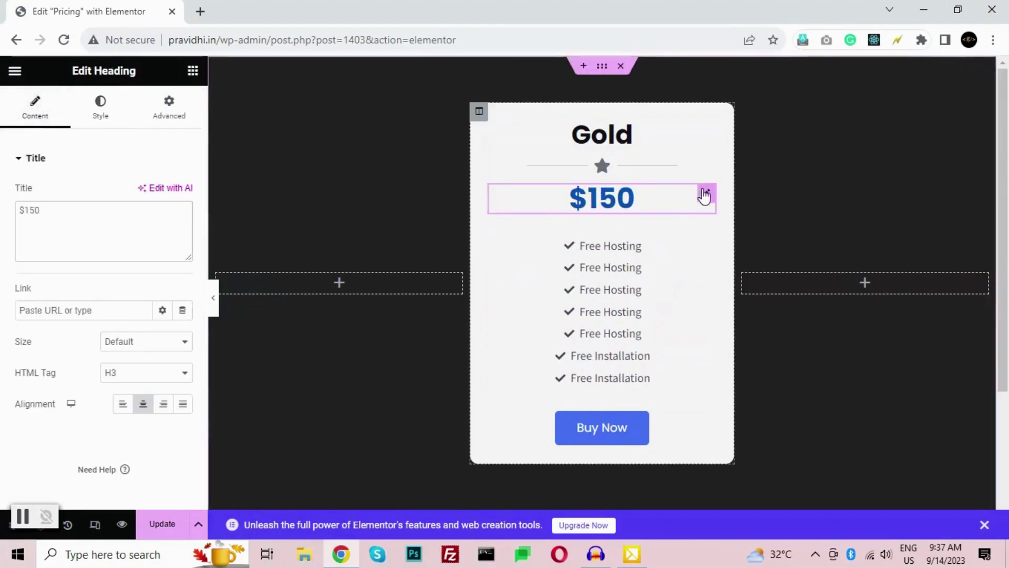
Duplicate the $150 heading and change the copy's title to "Per month".
right_click(706, 195)
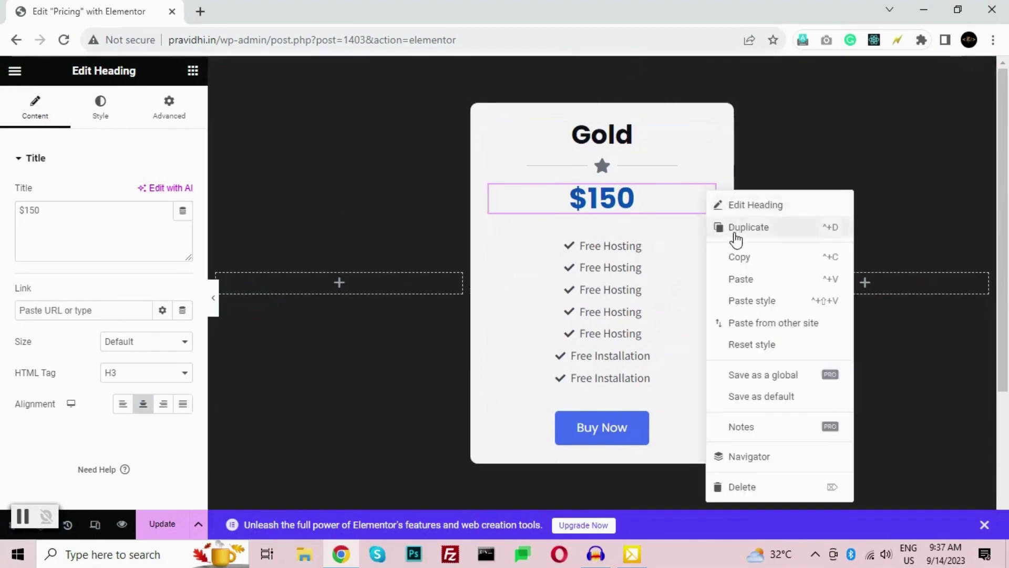
left_click(736, 227)
triple_click(148, 225)
type("Per")
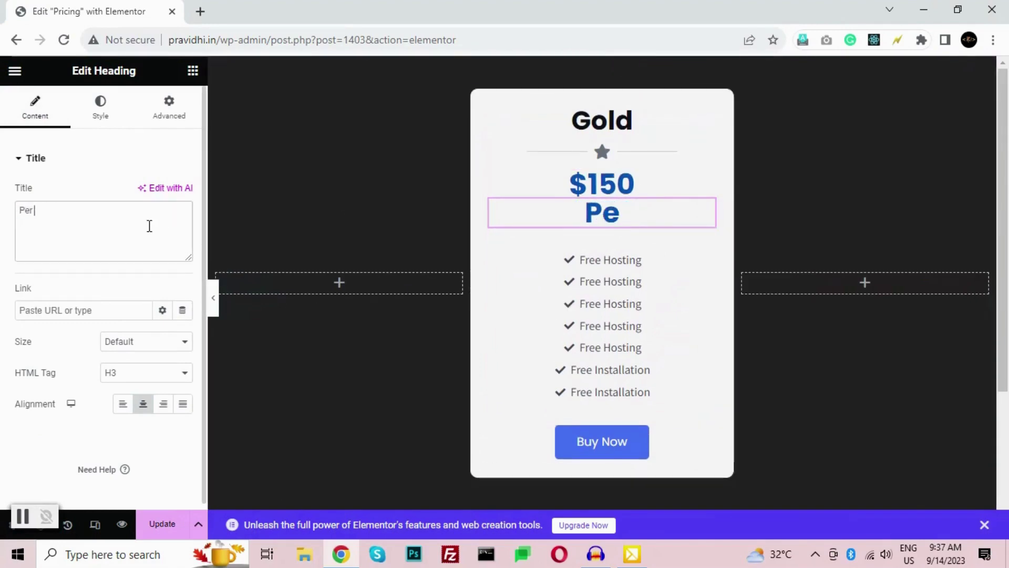
type(" month")
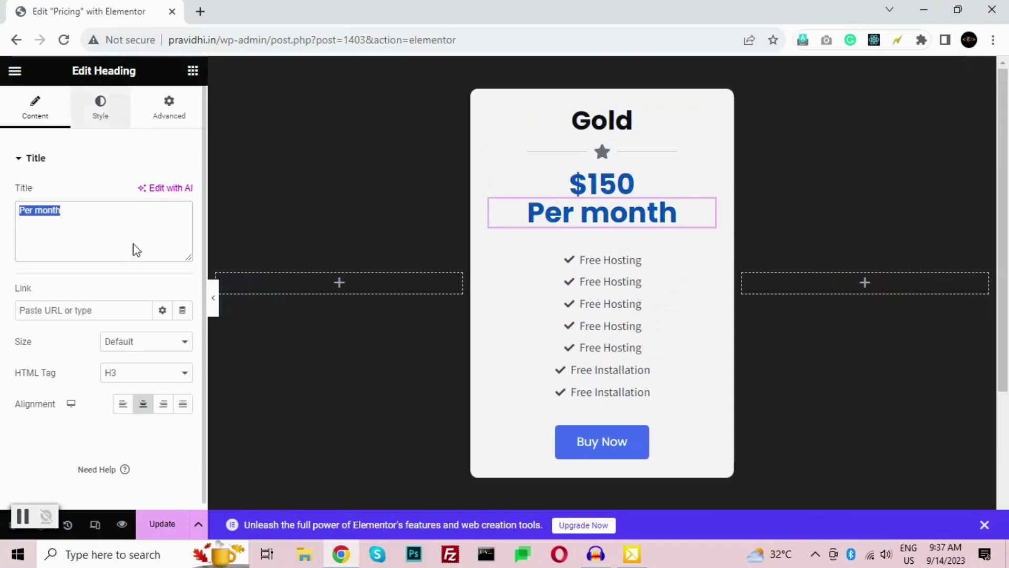
Set the "Per month" heading's HTML tag to H4 and its font size to 19 px.
left_click(127, 372)
left_click(127, 420)
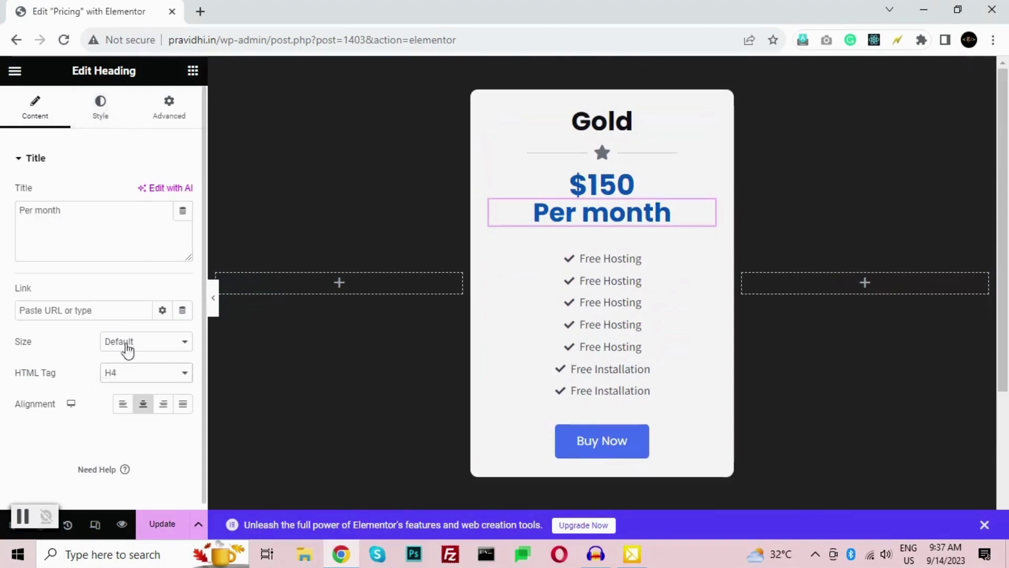
left_click(99, 117)
left_click(183, 224)
left_click_drag(25, 344, 35, 346)
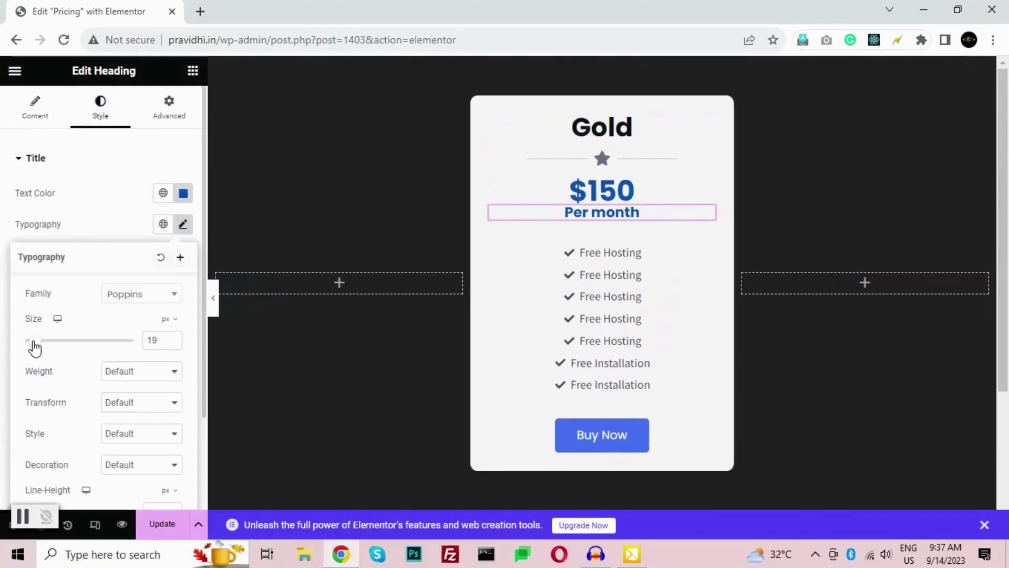
Set the "Per month" heading's text transform to Uppercase and its letter spacing to about 1.4 px.
left_click(121, 403)
left_click(124, 426)
scroll(110, 399, "down", 2)
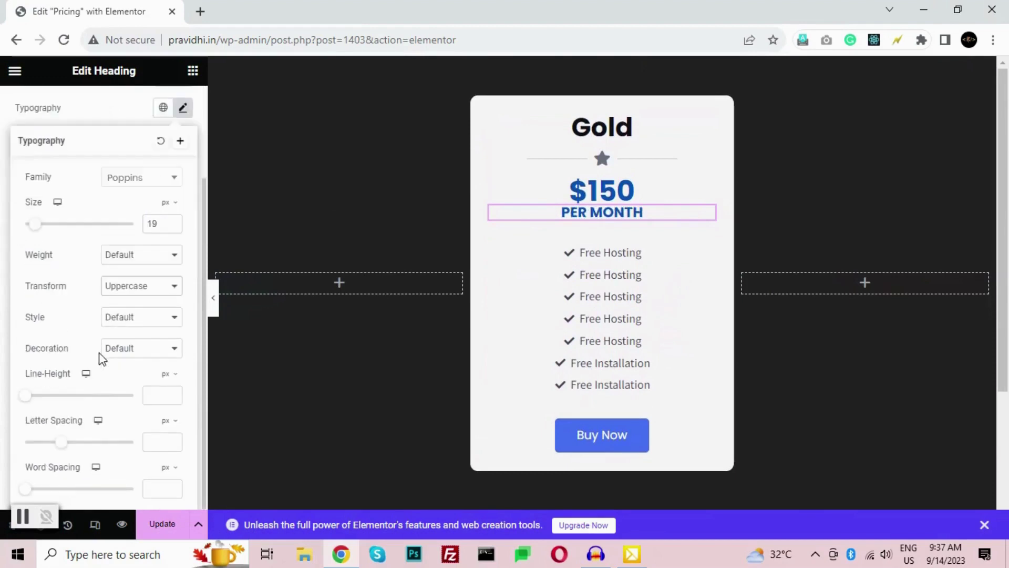
left_click_drag(66, 450, 78, 453)
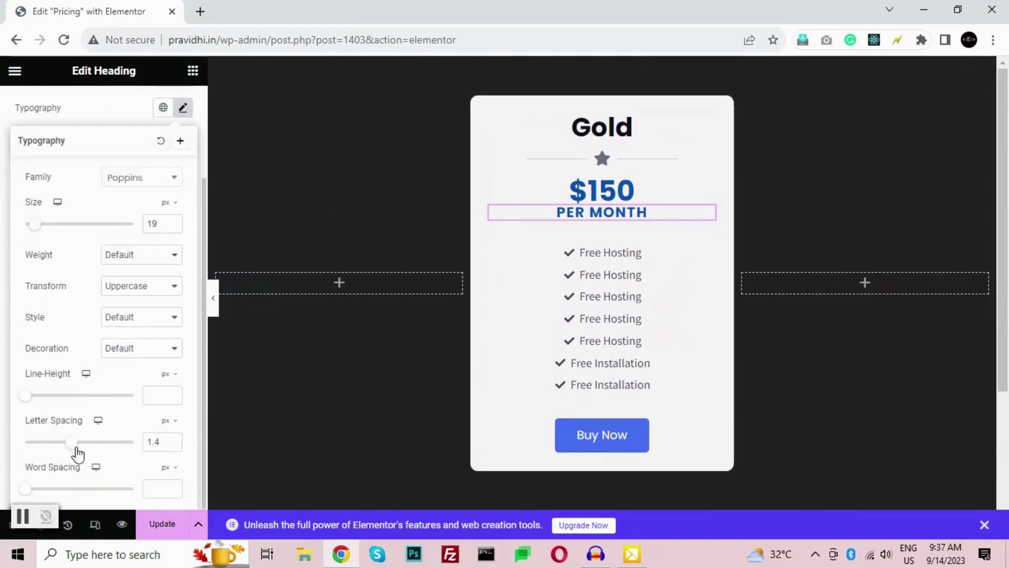
Give the "Per month" heading a 10 px top margin with 0 on the other sides, and preview the card.
scroll(140, 236, "up", 3)
left_click(166, 111)
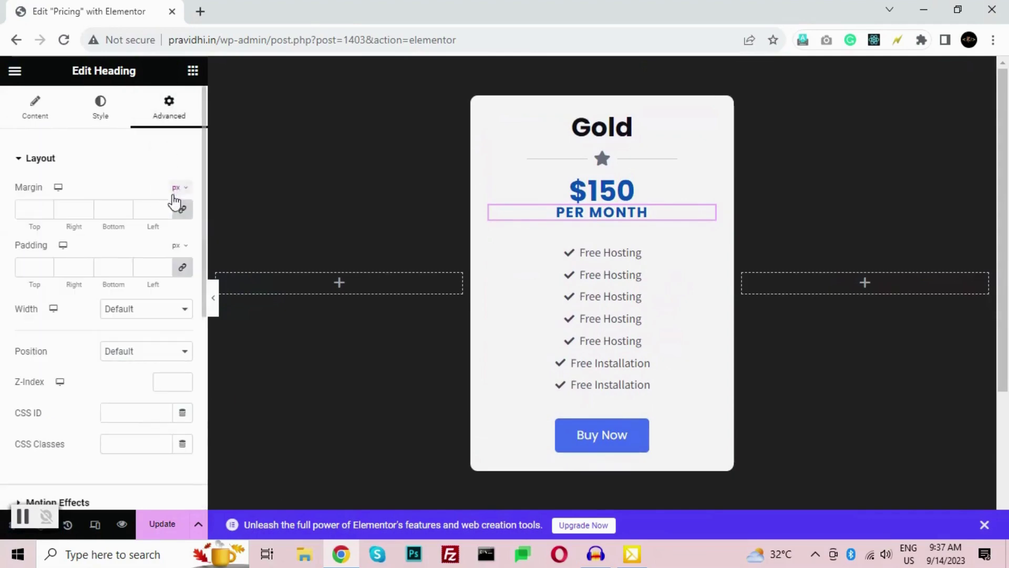
left_click(26, 210)
type("10")
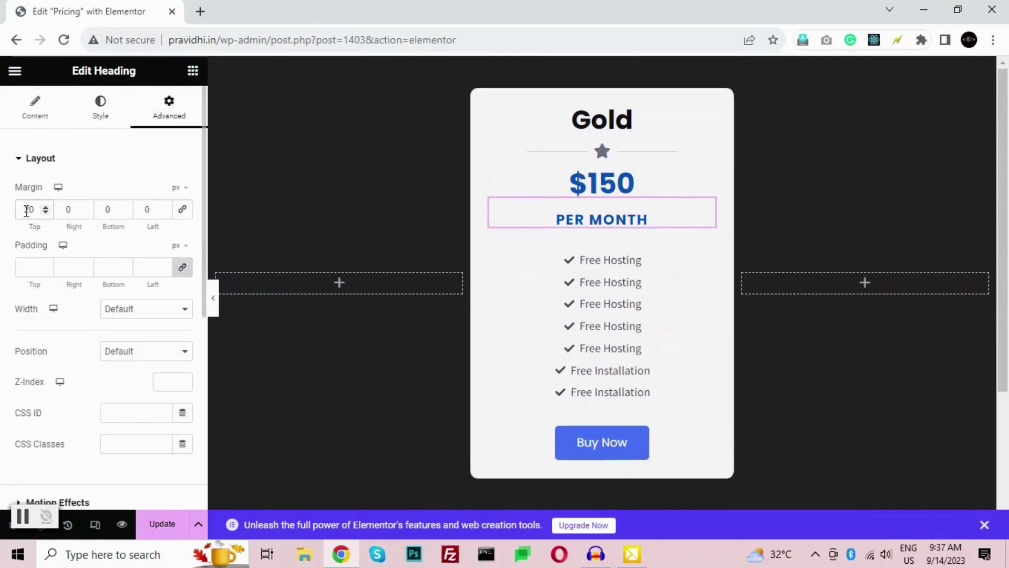
double_click(27, 211)
type("15")
double_click(26, 211)
type("10")
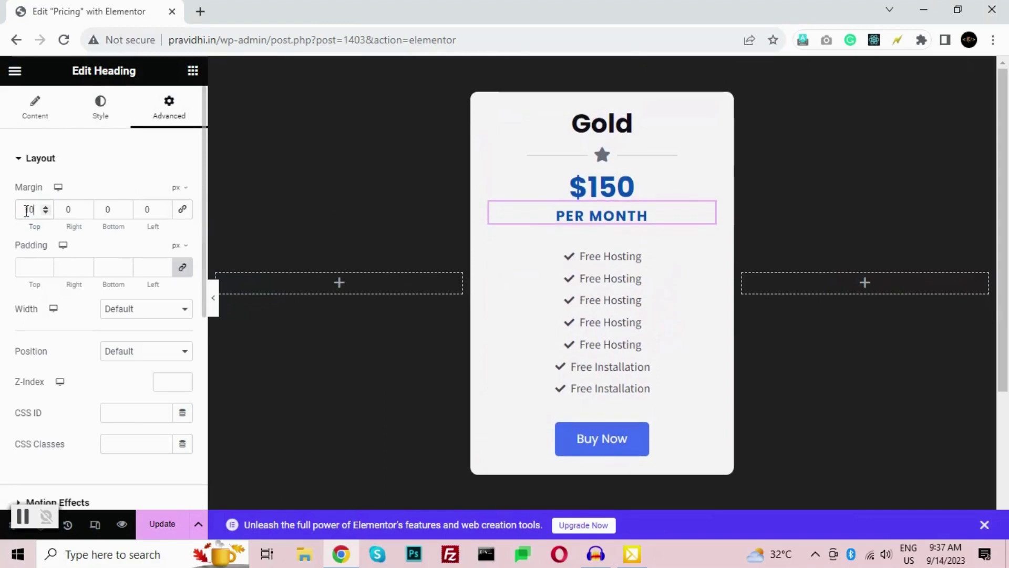
left_click(213, 299)
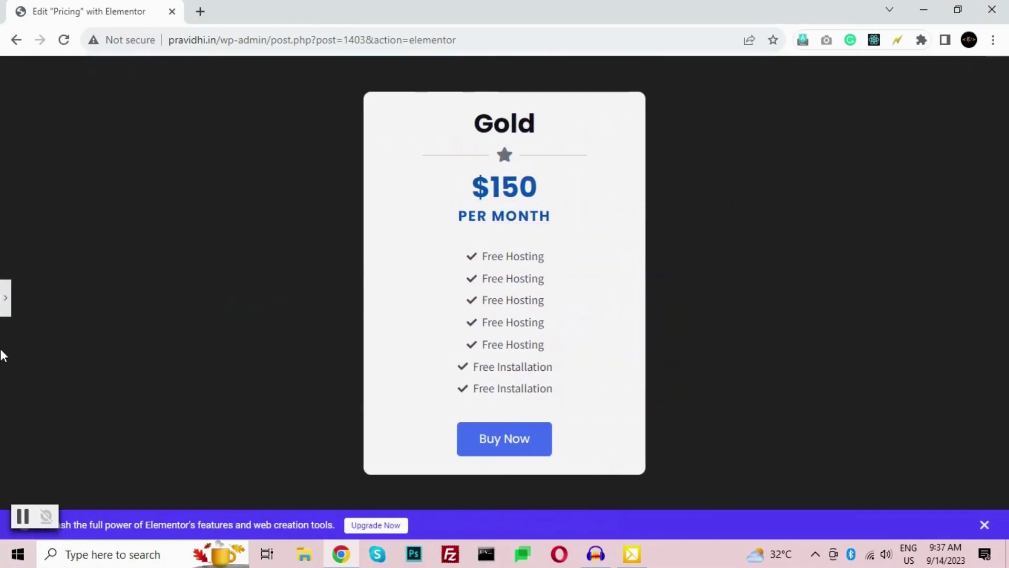
left_click(5, 314)
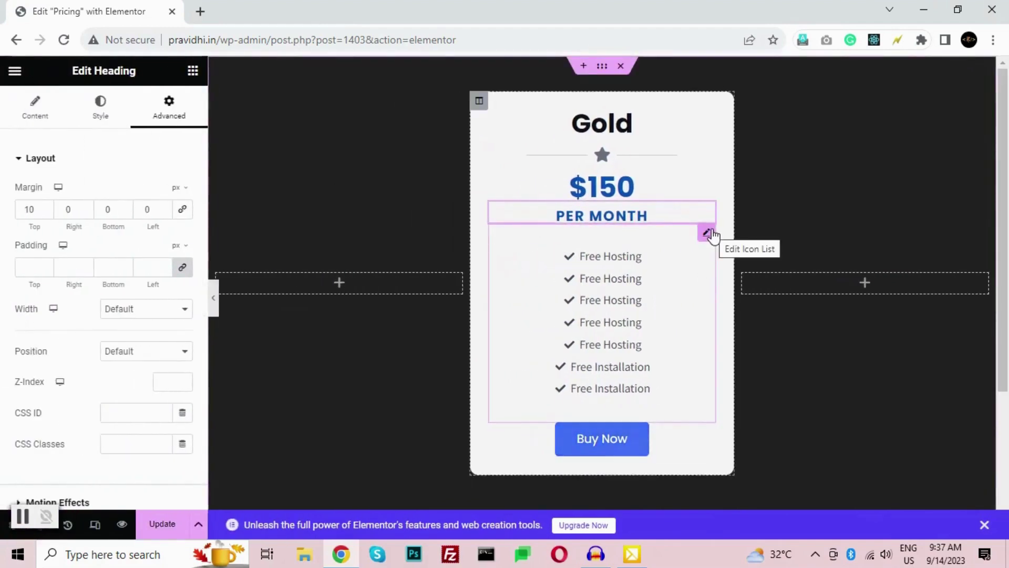
Add a circled right-arrow icon from the icon library to the Gold card's Buy Now button.
left_click(708, 432)
left_click(35, 118)
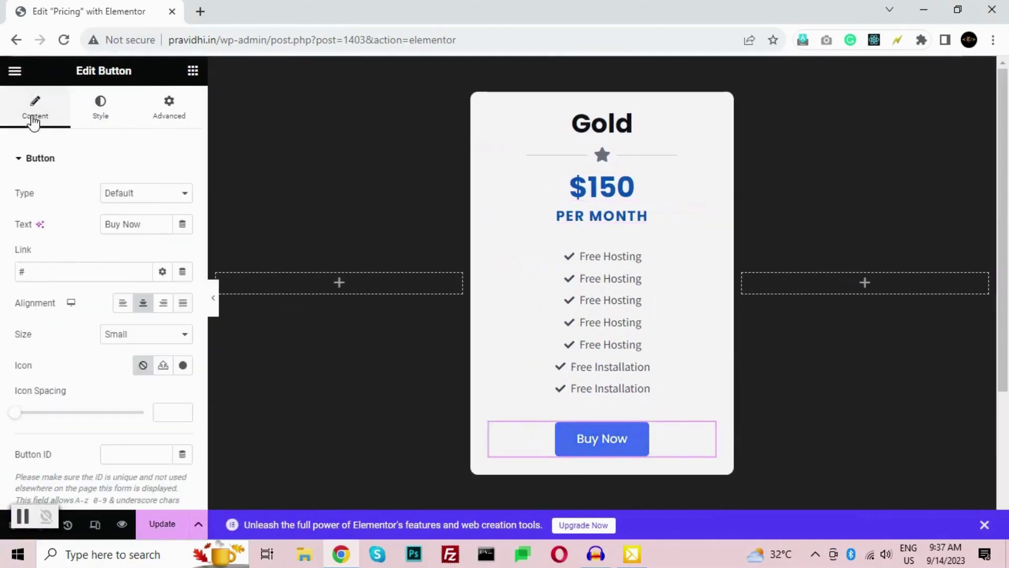
scroll(33, 289, "down", 2)
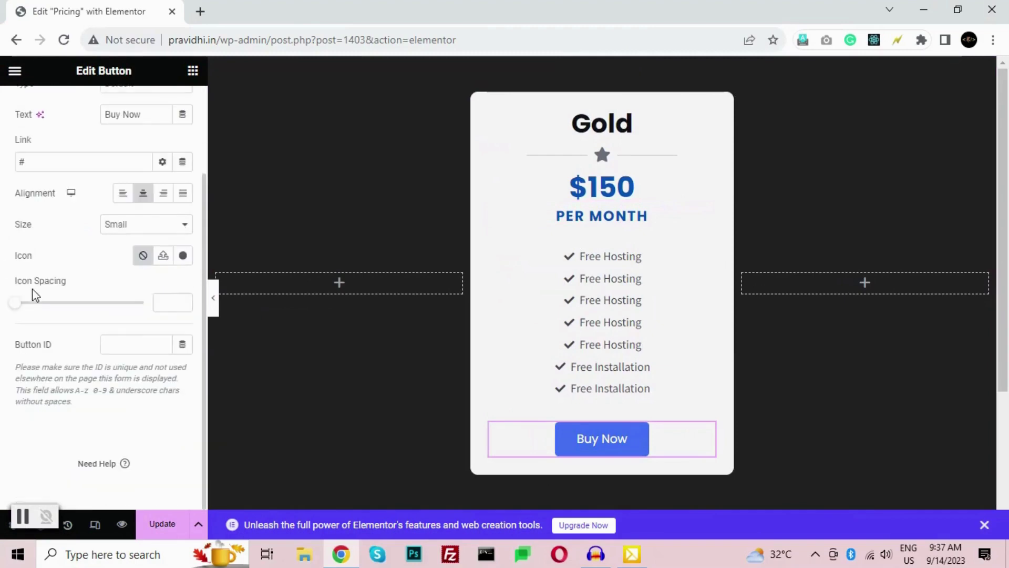
left_click(183, 256)
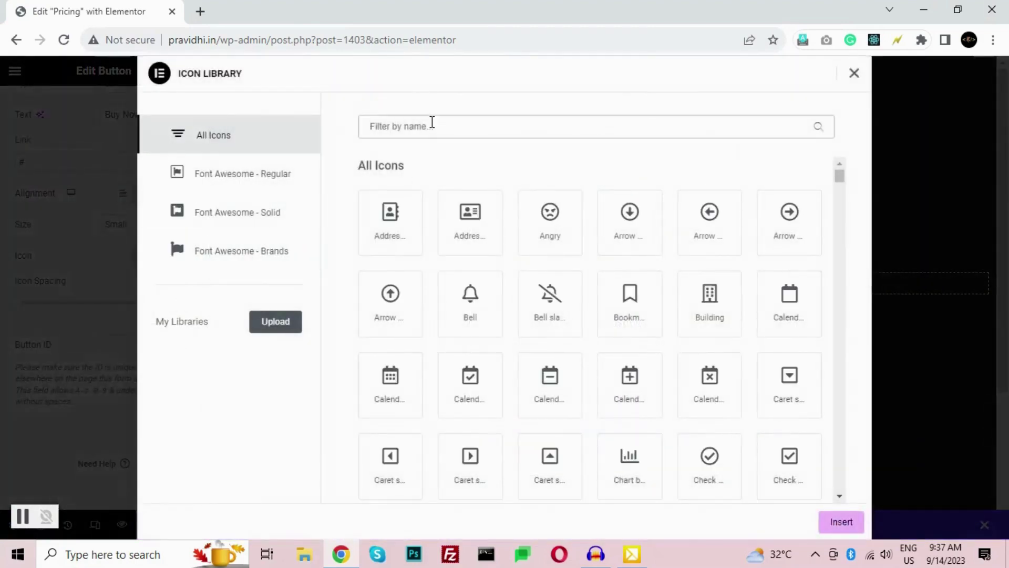
type("right")
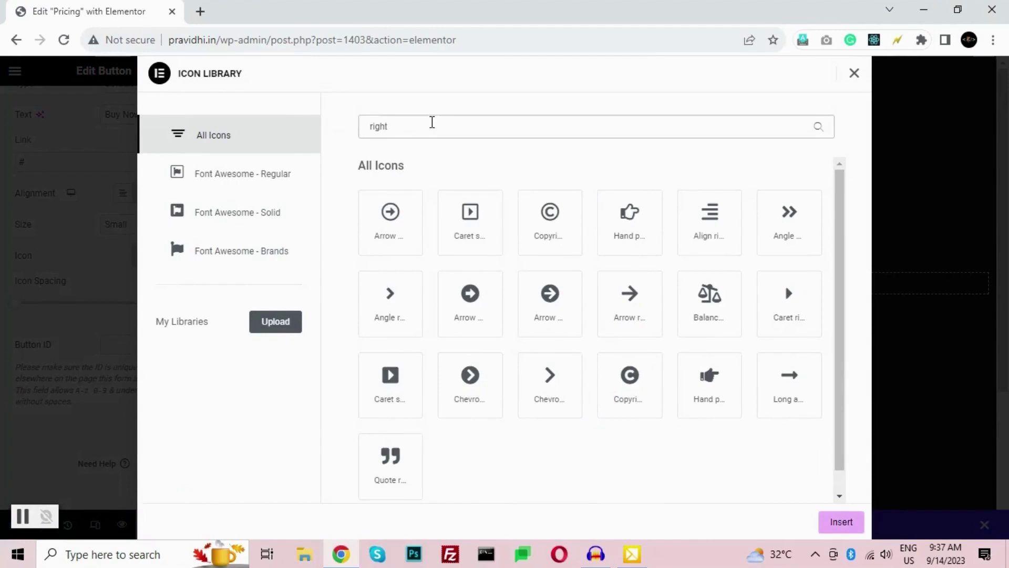
left_click(524, 296)
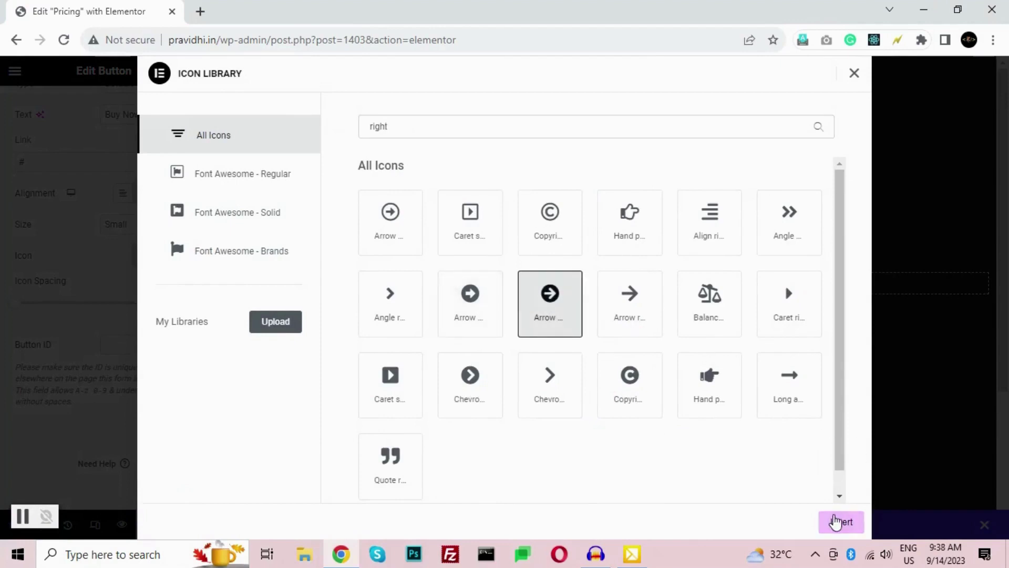
left_click(840, 522)
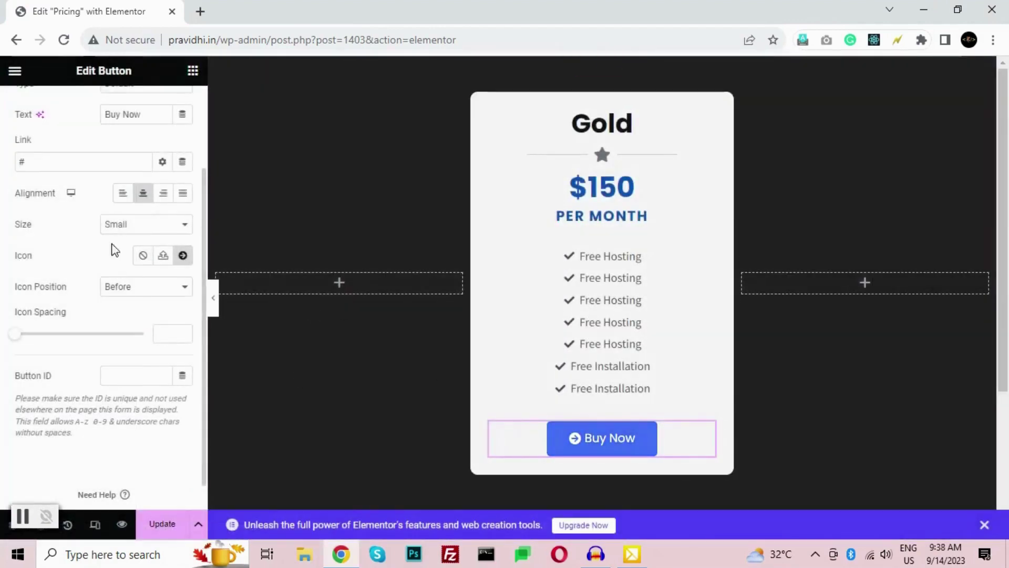
Place the Buy Now button's icon after the text with an icon spacing of 15.
left_click(125, 286)
left_click(140, 315)
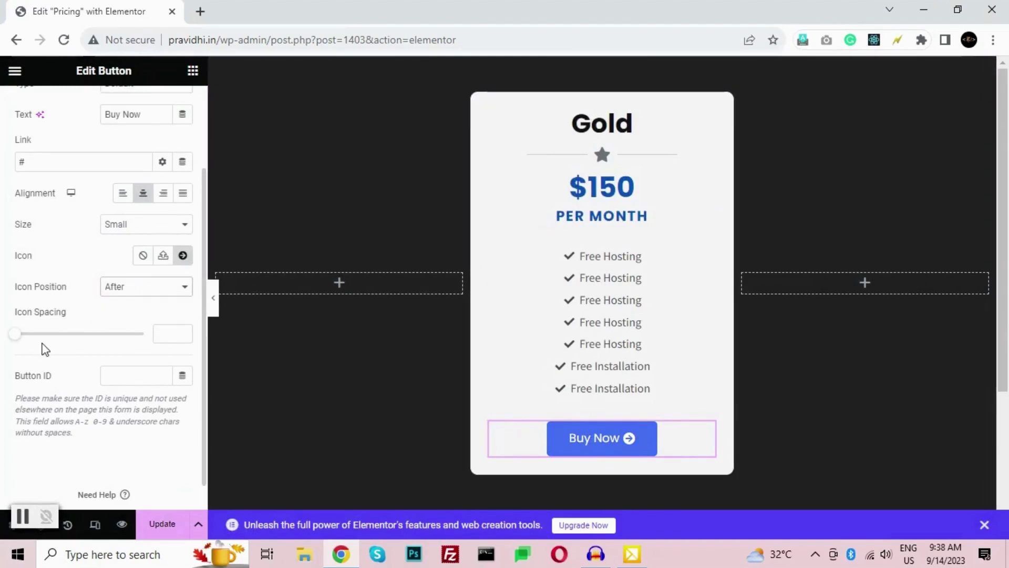
left_click_drag(17, 335, 52, 335)
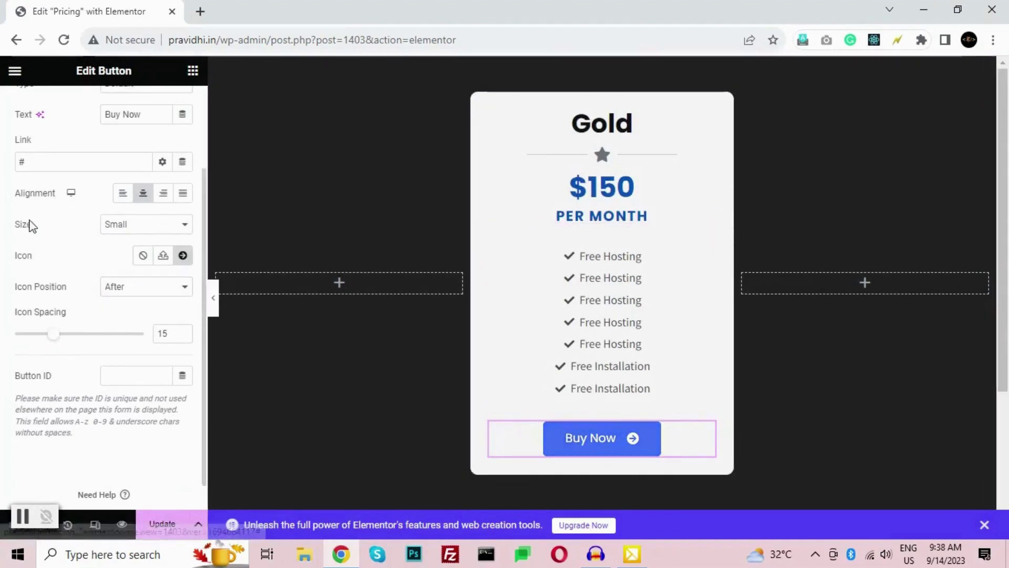
Give the Buy Now button a gradient background with a medium blue first color, about #5B83DD.
scroll(53, 158, "up", 3)
left_click(99, 108)
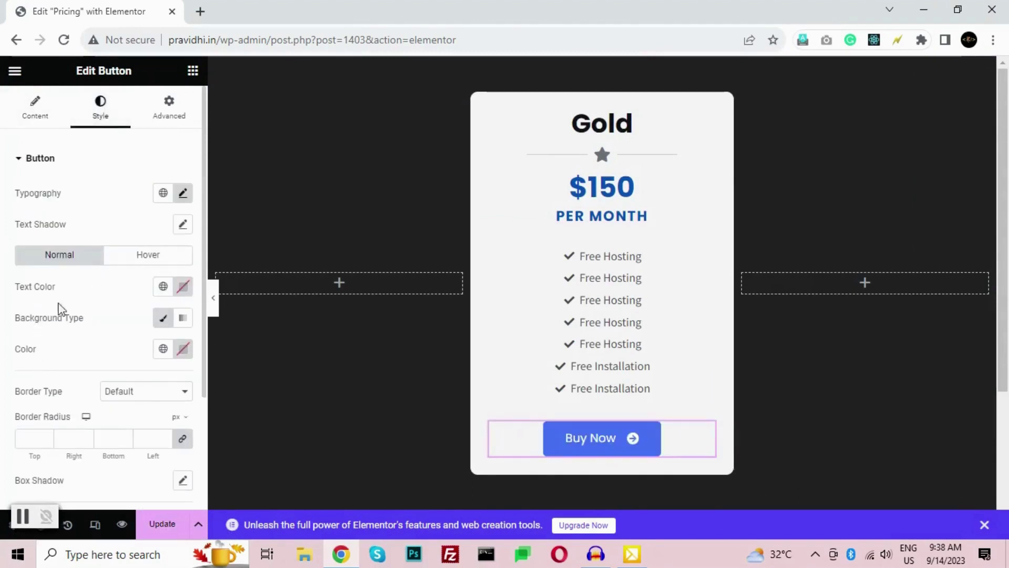
left_click(181, 318)
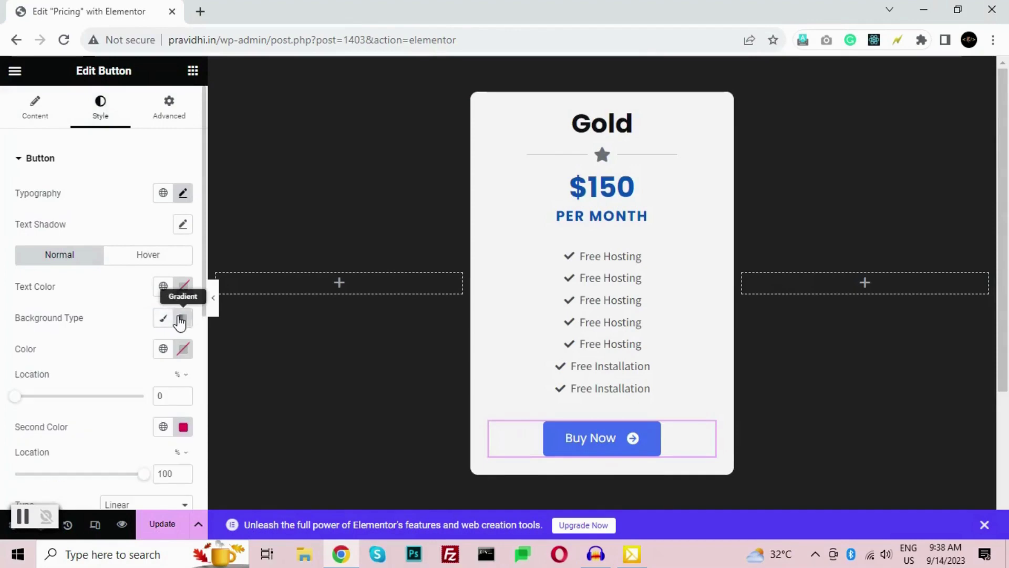
left_click(182, 348)
left_click_drag(157, 239, 141, 251)
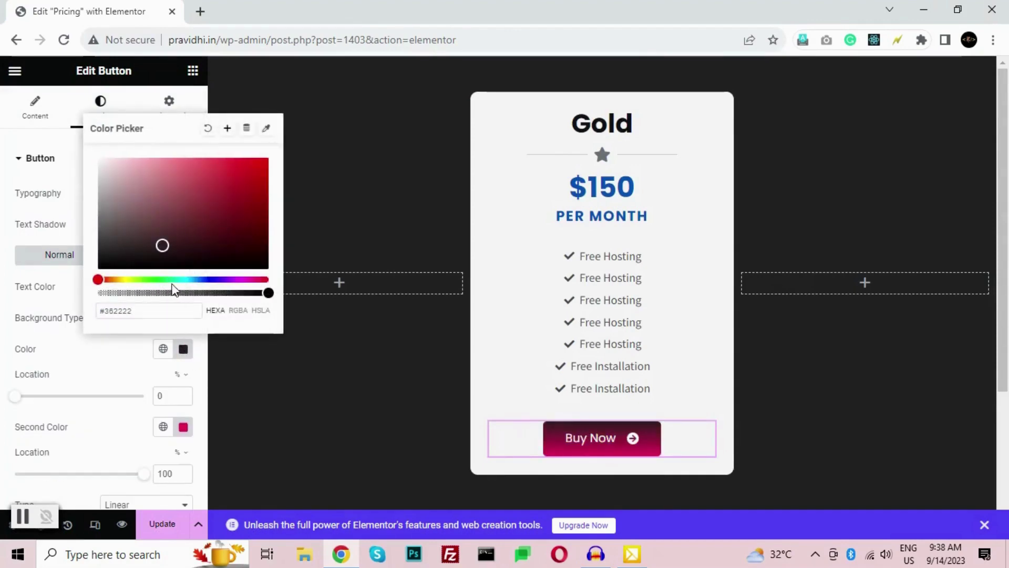
left_click_drag(173, 284, 204, 290)
left_click_drag(204, 229, 197, 172)
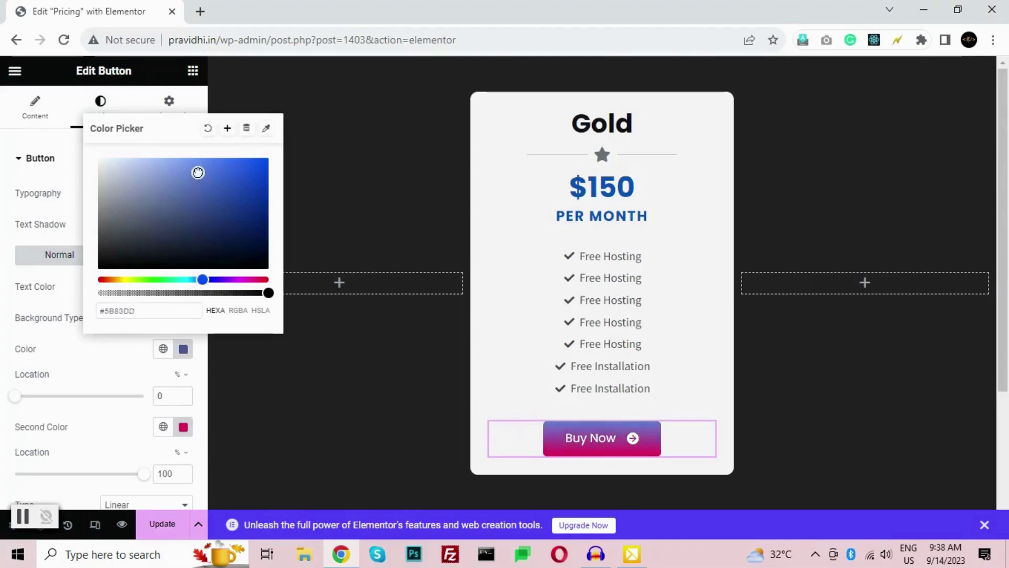
Set the button gradient's second color to a dark blue and preview the card.
left_click(183, 426)
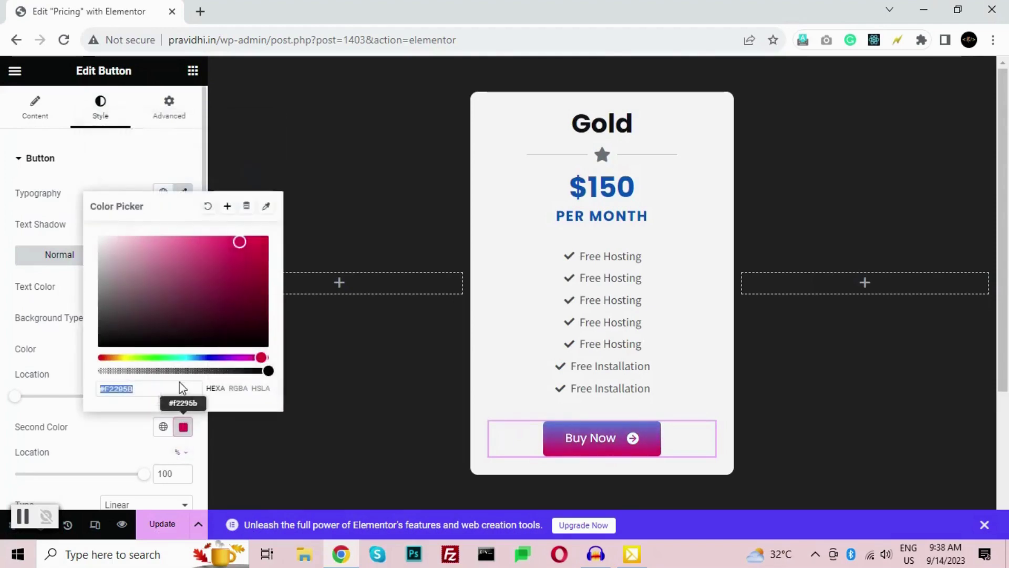
left_click_drag(189, 358, 205, 358)
mouse_move(259, 269)
left_mouse_down()
mouse_move(269, 294)
mouse_move(261, 274)
left_mouse_up()
left_click(4, 349)
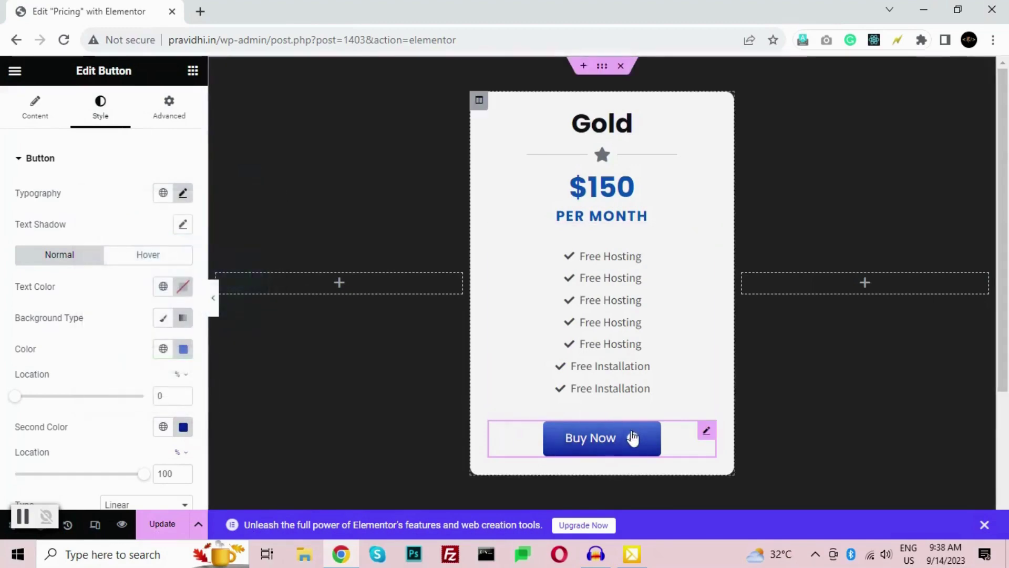
left_click(213, 298)
left_click(4, 292)
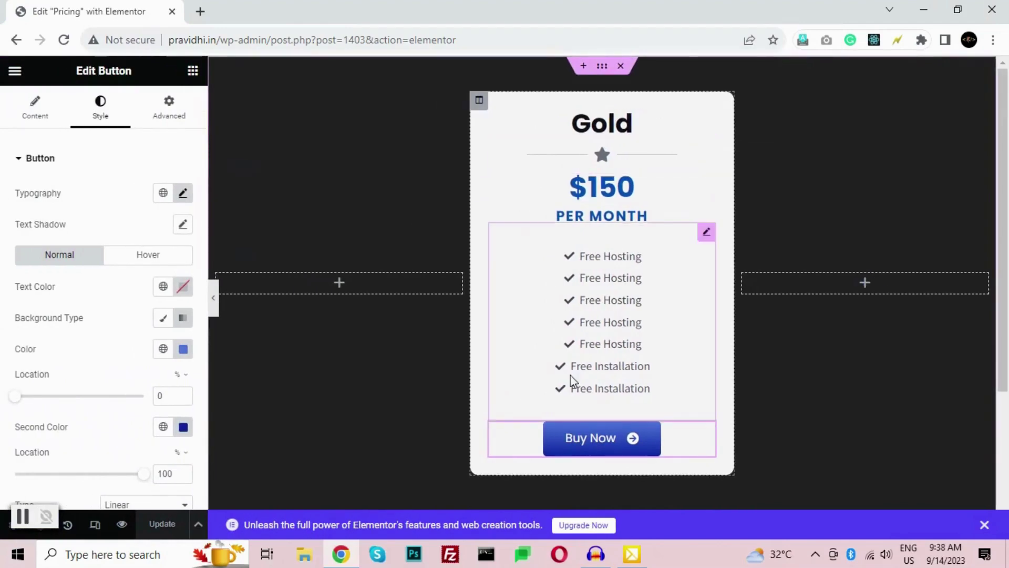
Set the Gold card's icon list text to the Poppins font at 17 px.
left_click(707, 233)
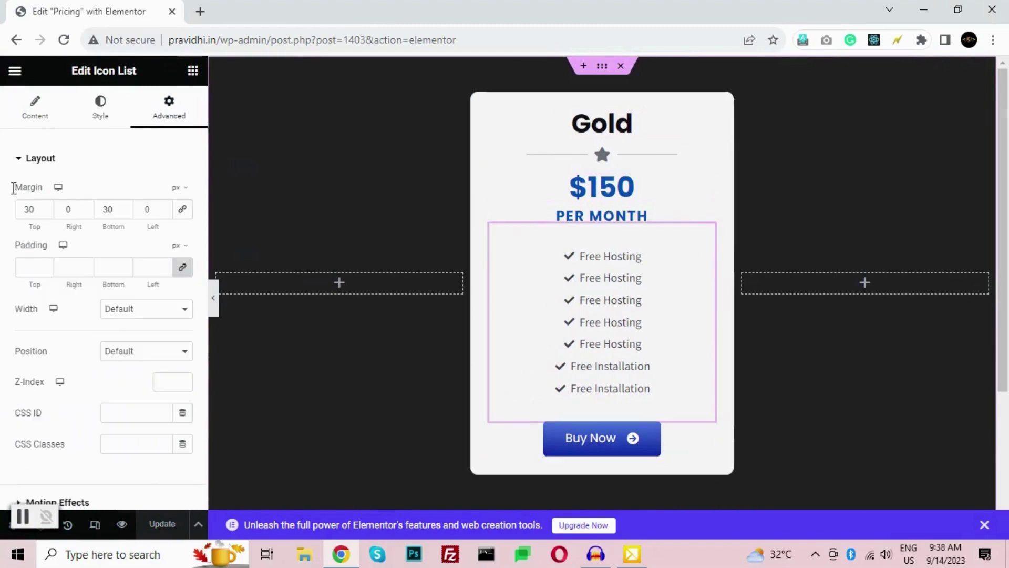
left_click(101, 107)
left_click(49, 374)
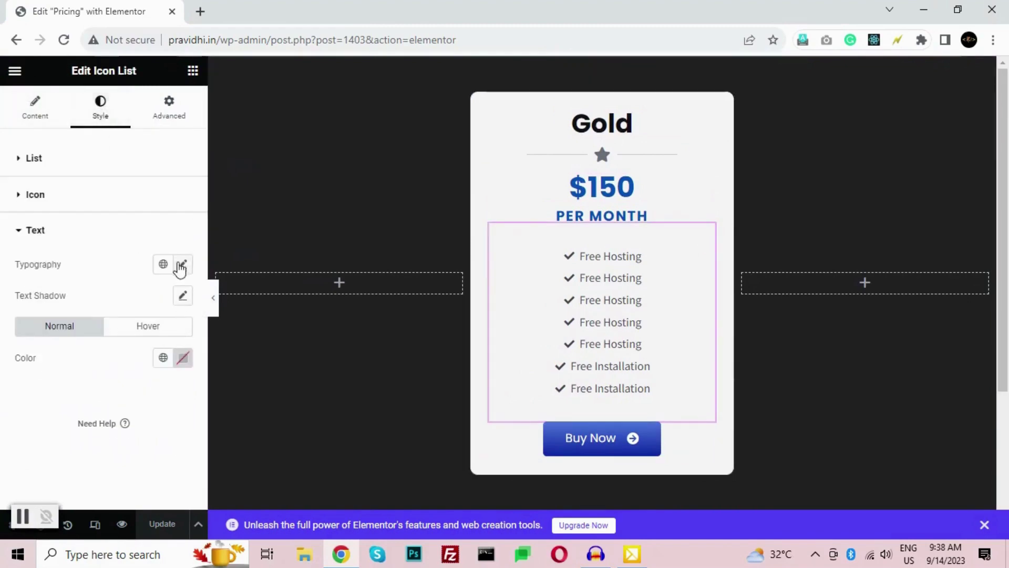
left_click(180, 264)
left_click(141, 333)
type("P")
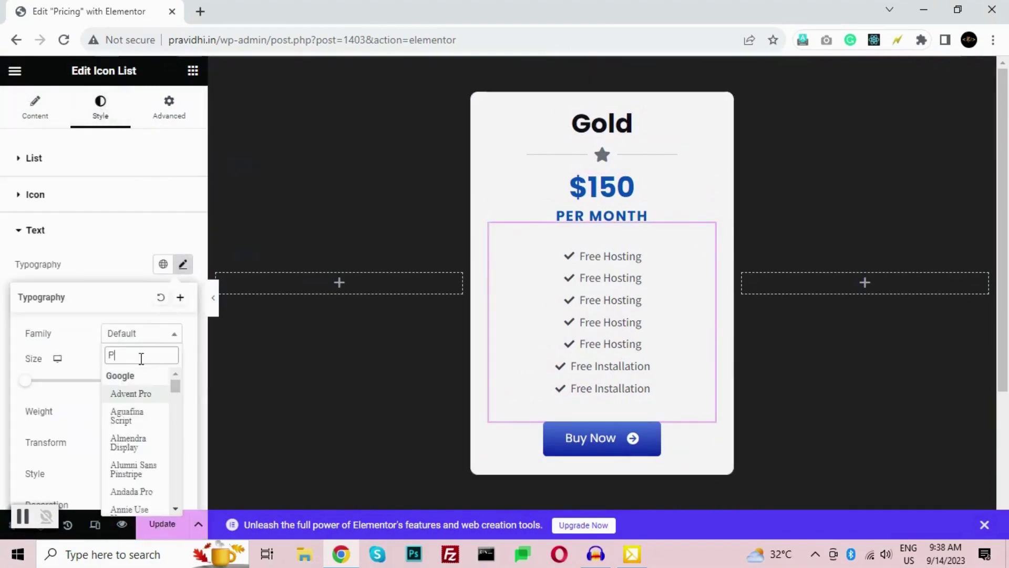
type("opp")
left_click(126, 394)
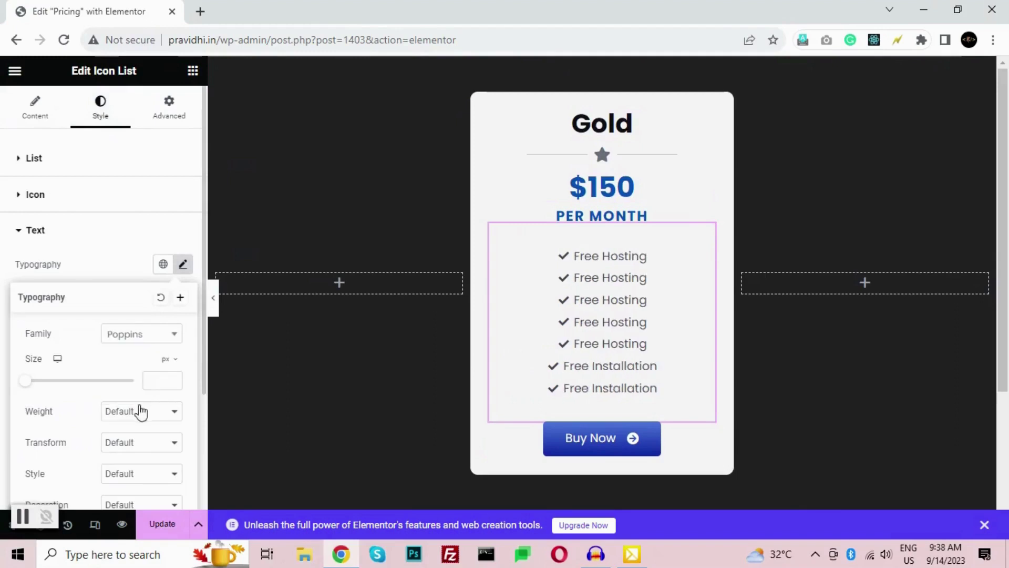
type("16")
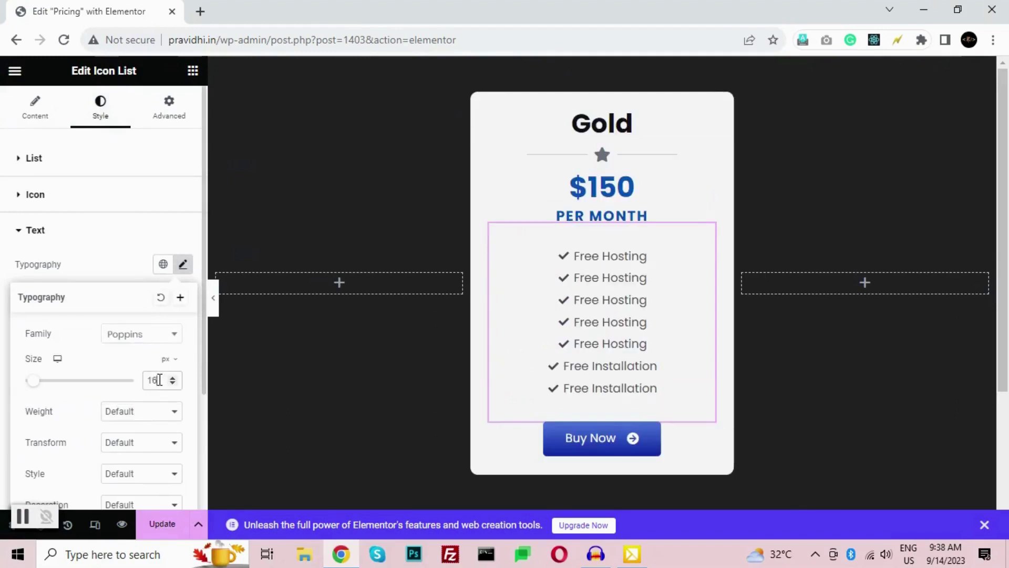
type("18")
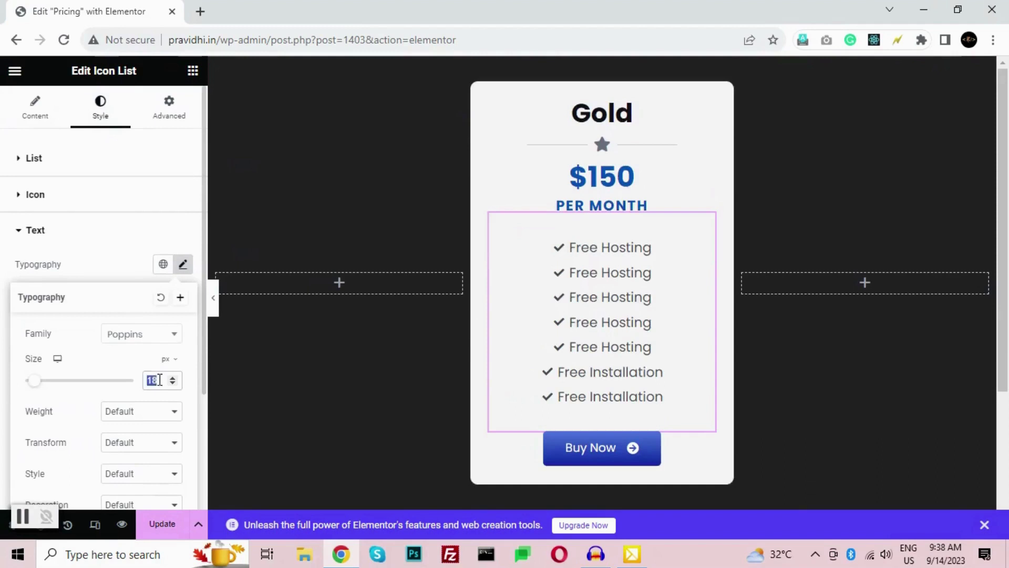
type("17")
Reorder the icon list so the two Free Installation items are second and fourth, and preview the card.
left_click(35, 127)
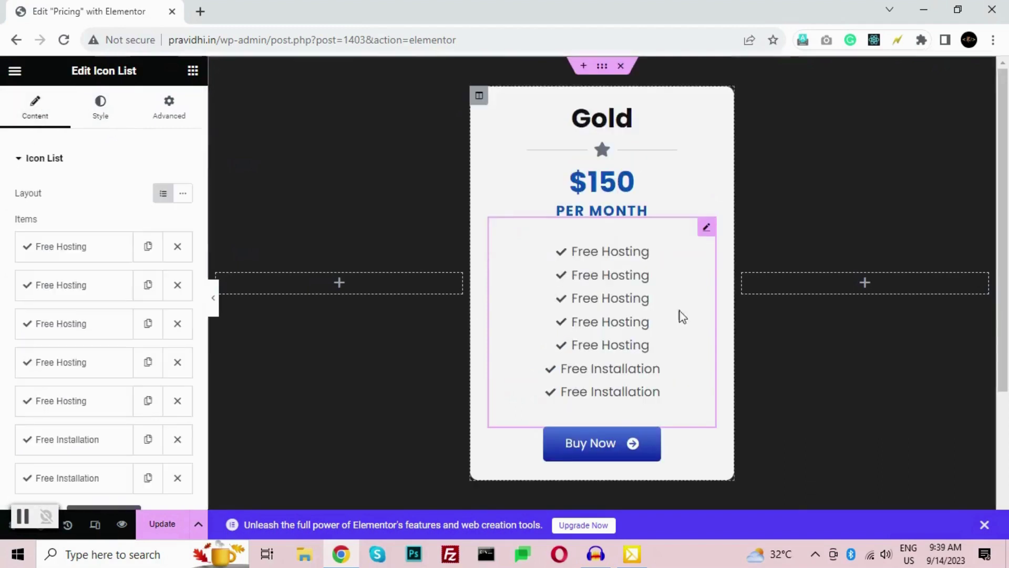
left_click_drag(119, 441, 97, 302)
left_click_drag(76, 472, 103, 358)
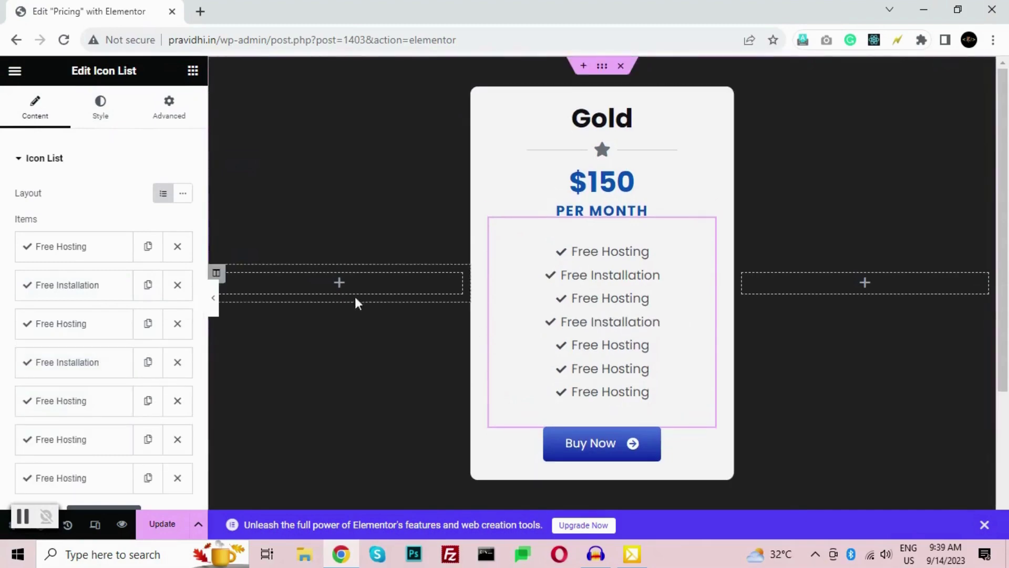
left_click(215, 303)
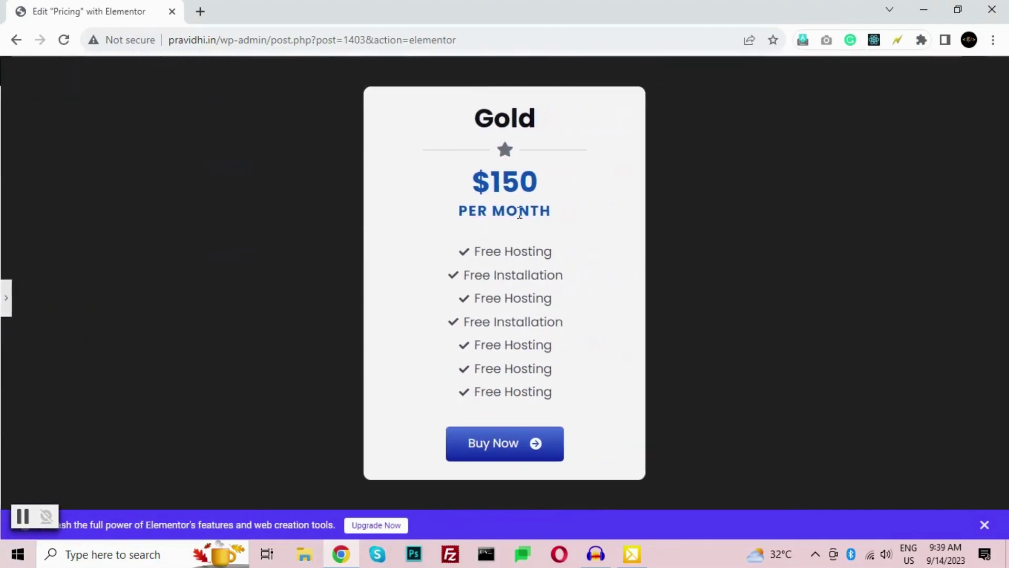
left_click(6, 309)
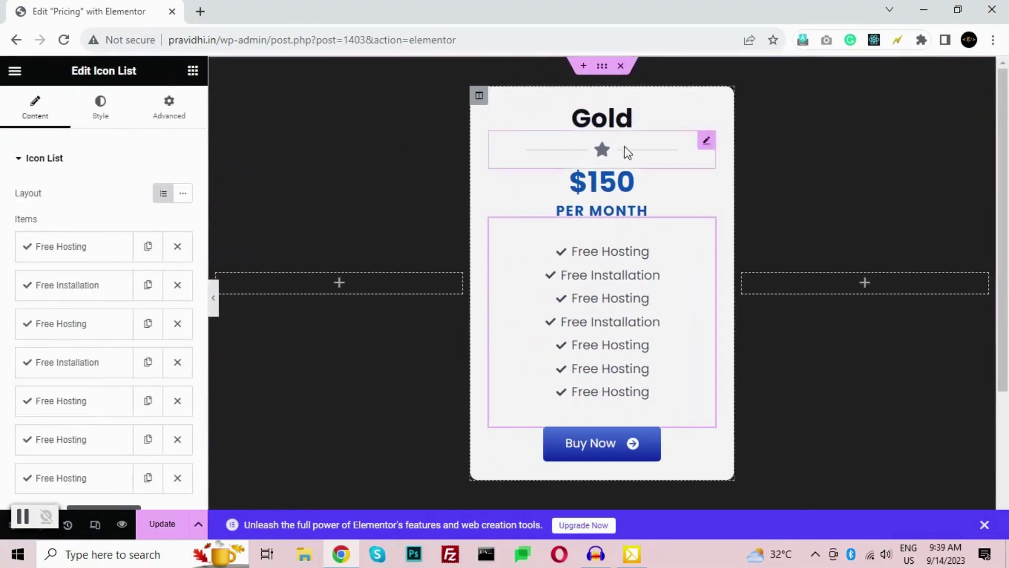
Update the page and preview the finished Gold card without the editing panel.
left_click(160, 524)
left_click(214, 308)
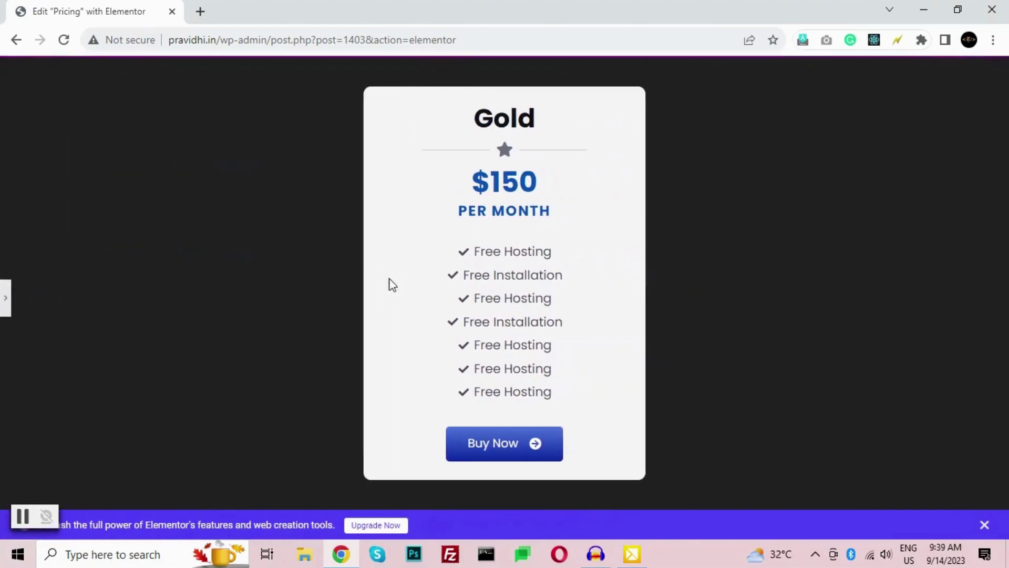
left_click(4, 303)
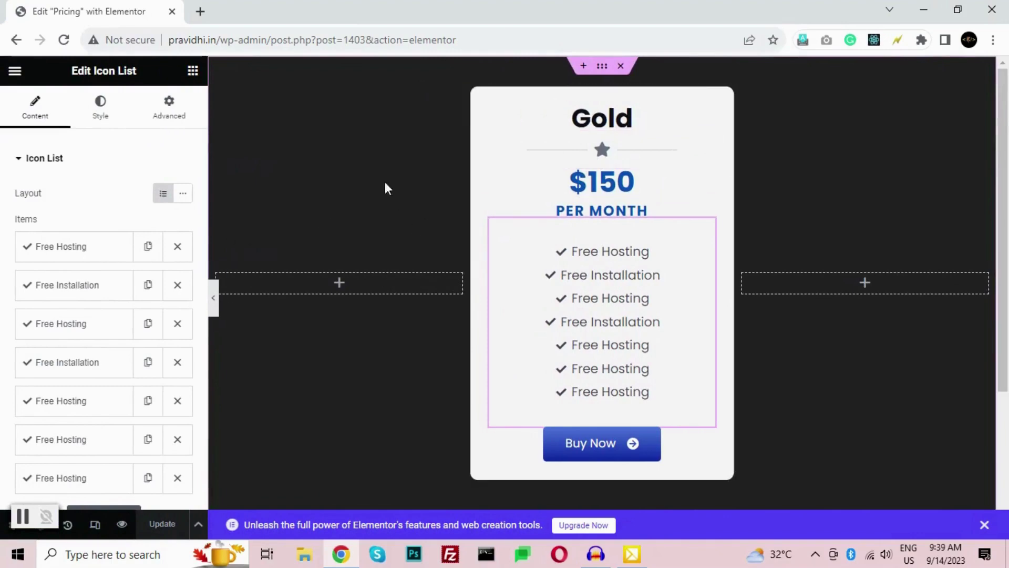
Delete the two empty columns on either side of the Gold card.
right_click(235, 272)
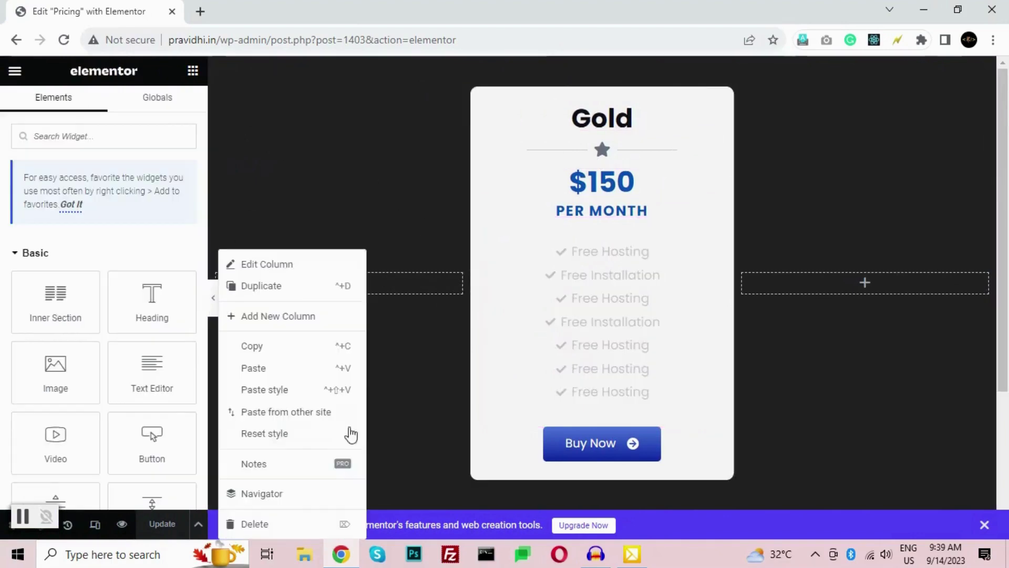
left_click(248, 524)
right_click(611, 276)
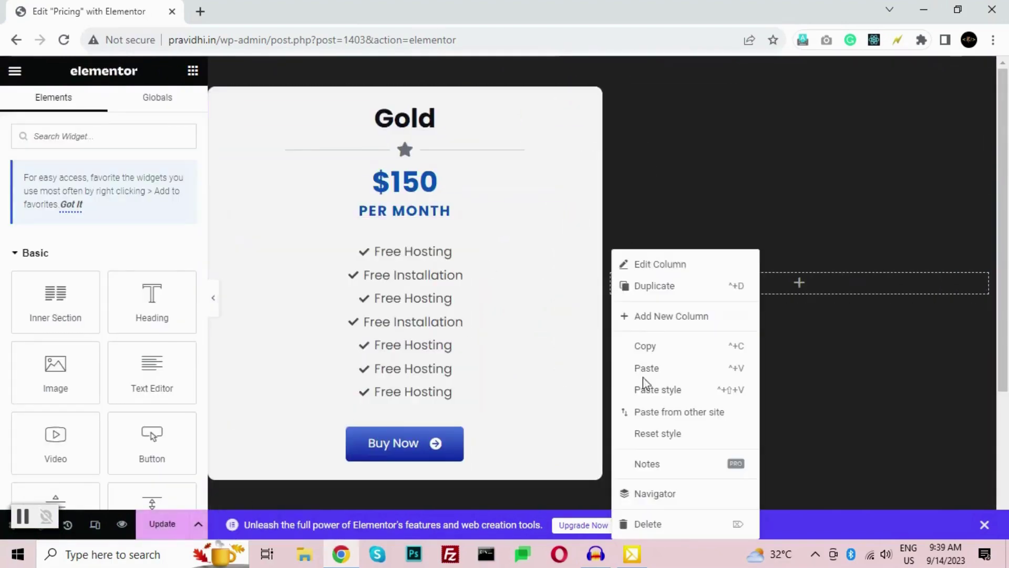
left_click(665, 526)
Duplicate the Gold column twice to make three pricing cards side by side.
right_click(222, 100)
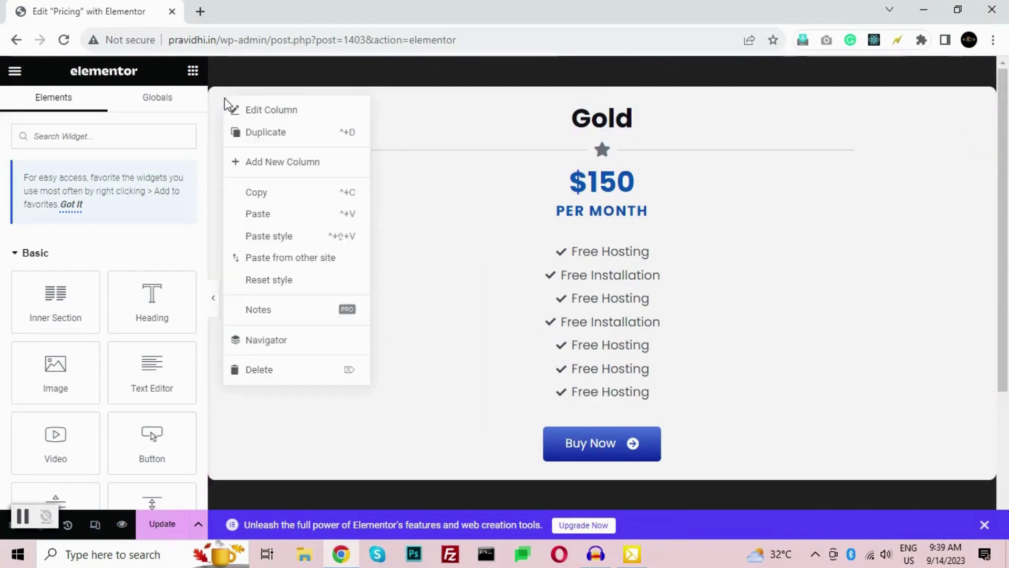
left_click(267, 137)
right_click(216, 98)
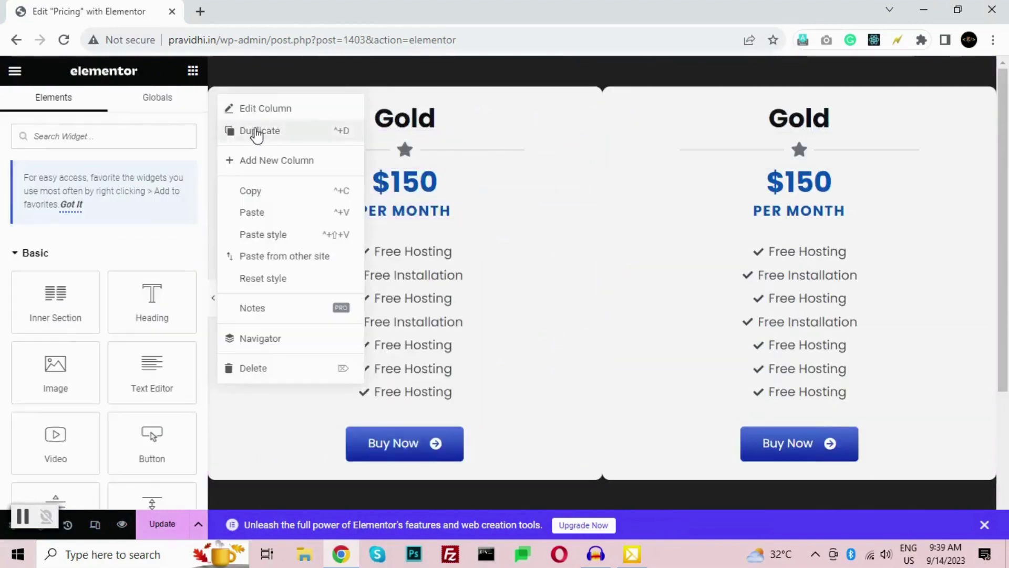
left_click(257, 132)
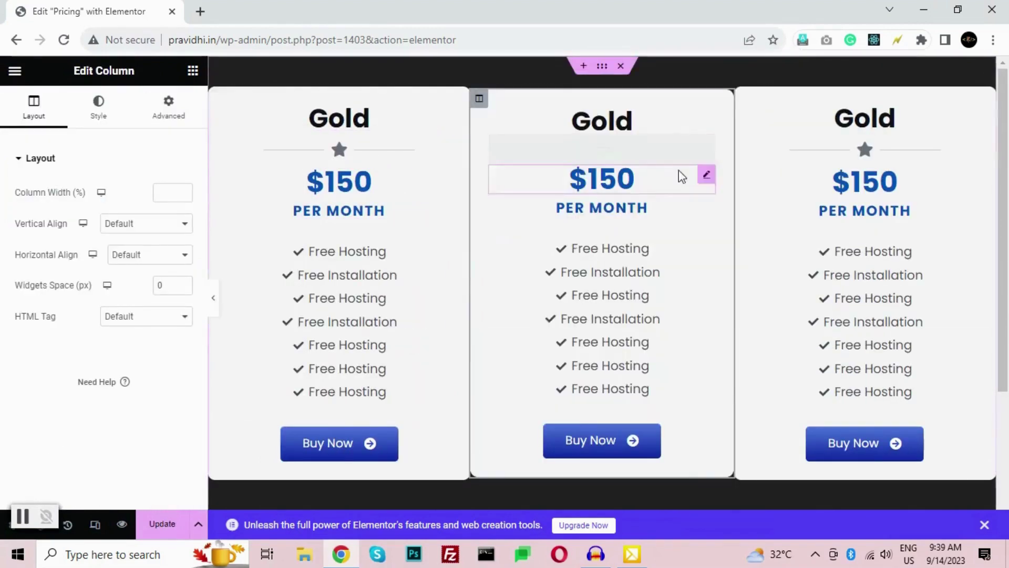
Set the pricing section's columns gap to Wider.
left_click(603, 65)
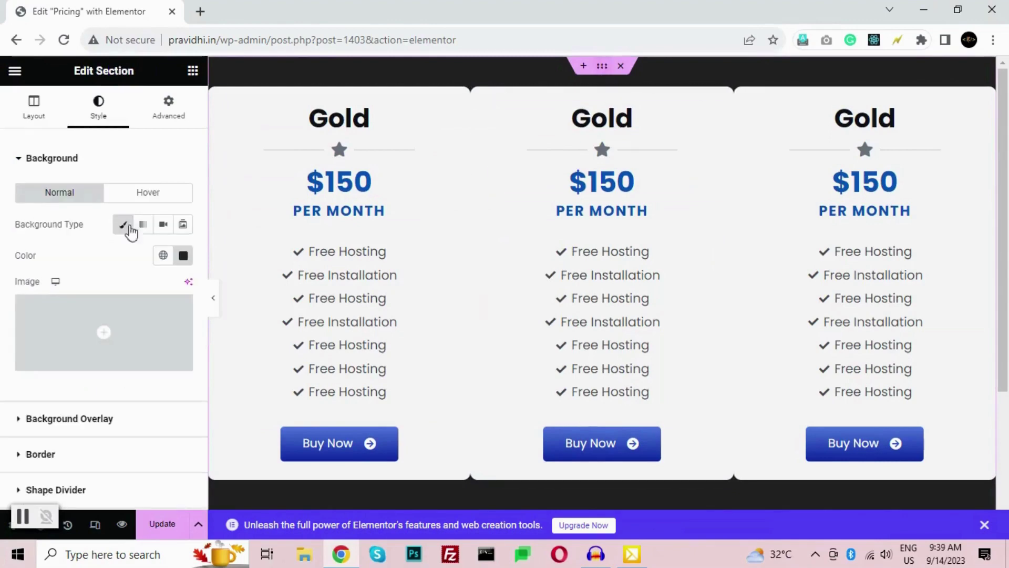
left_click(32, 108)
left_click(126, 272)
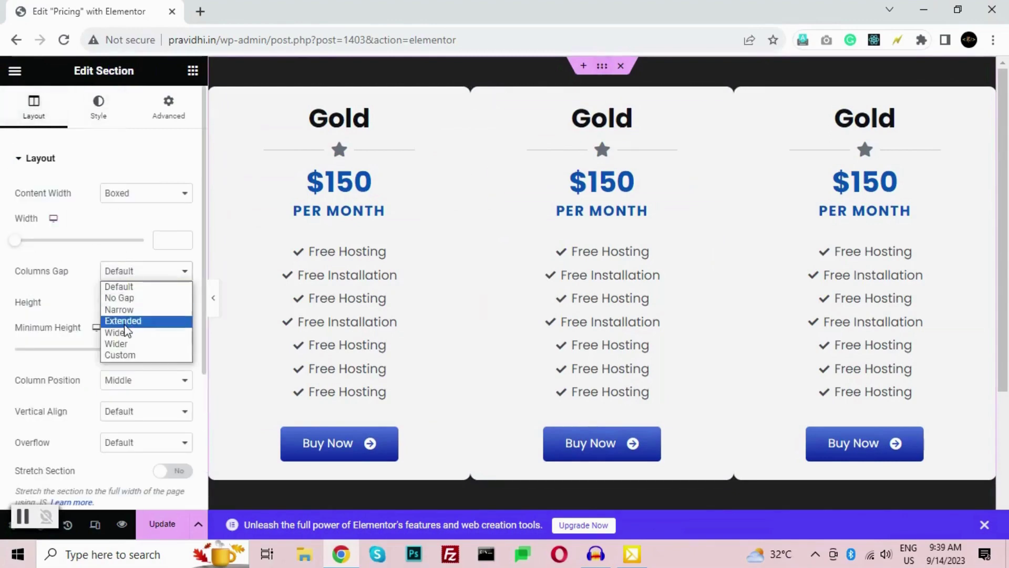
left_click(119, 343)
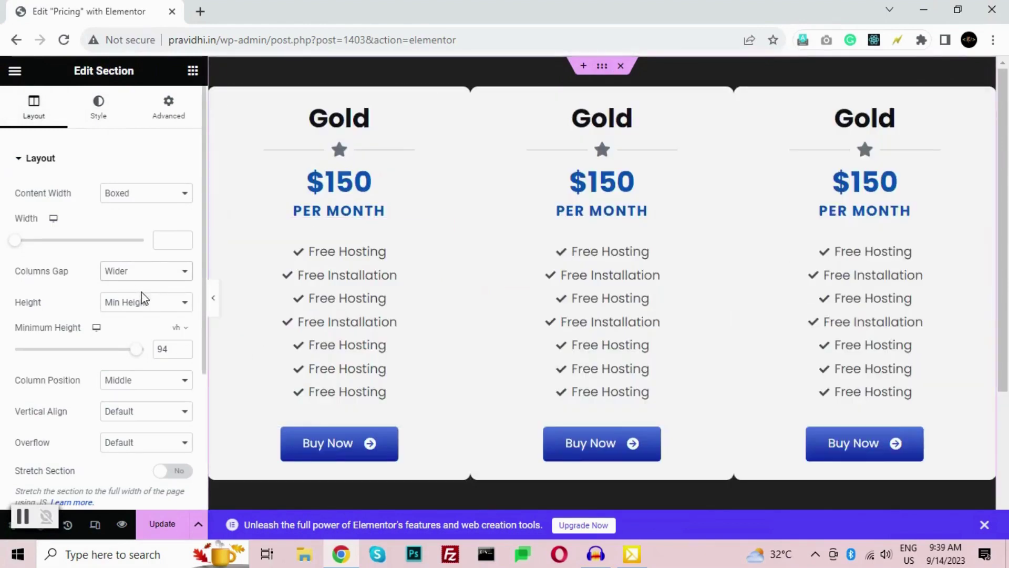
Try an Extended columns gap on the pricing section and return the gap to Default.
left_click(149, 271)
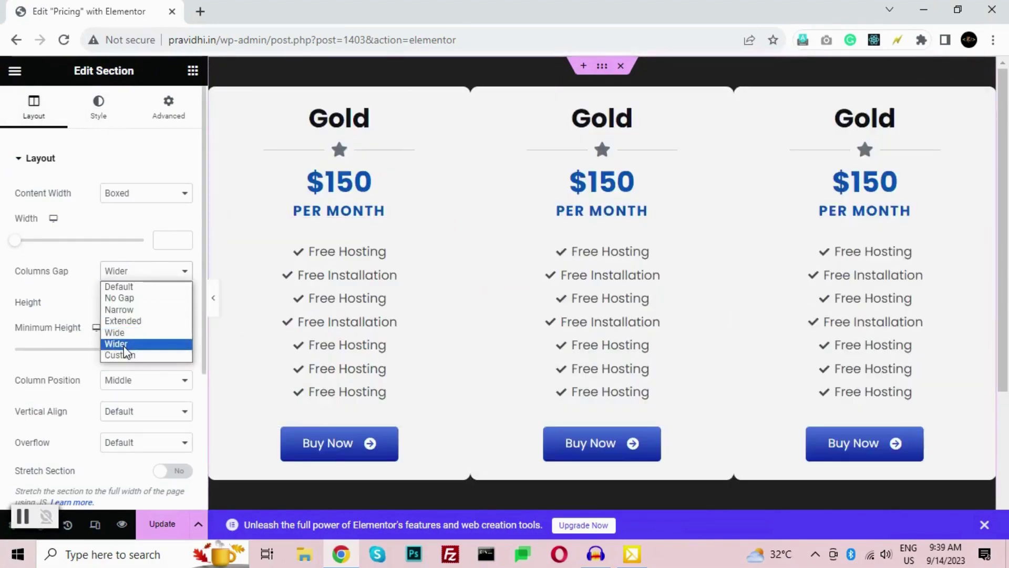
left_click(126, 320)
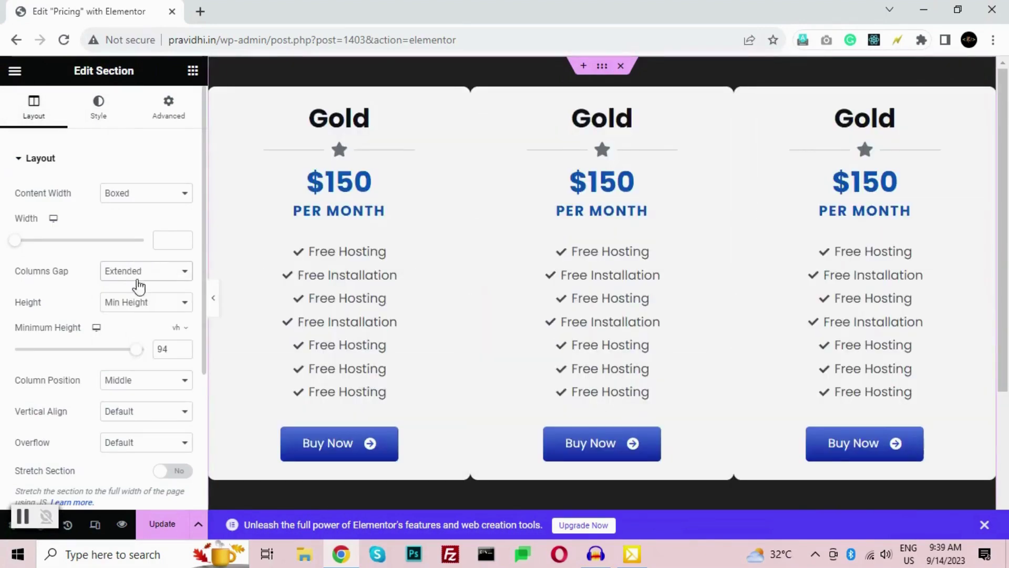
left_click(134, 276)
left_click(129, 286)
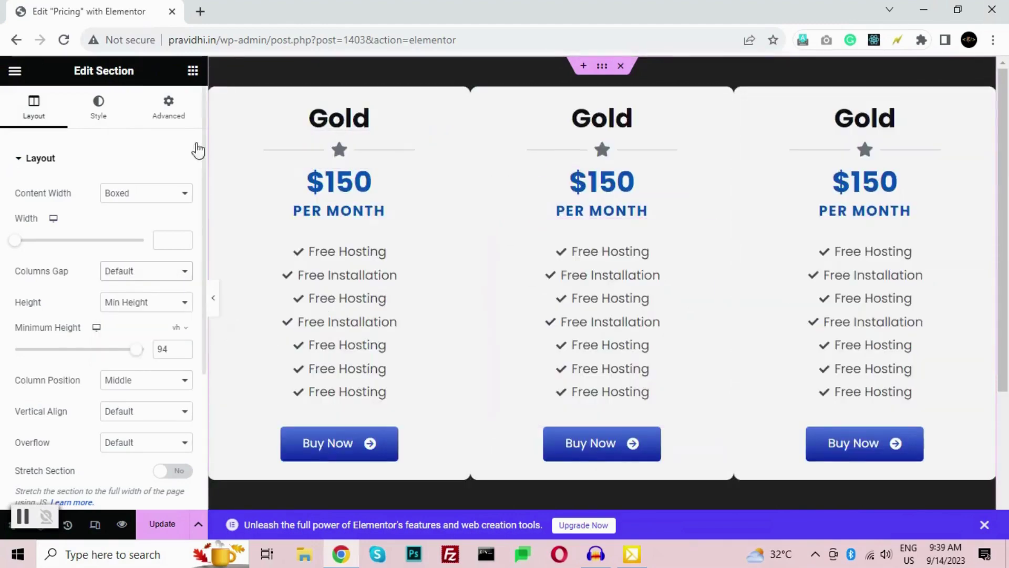
Unlink the first pricing column's margins and set its right margin to 20 px.
left_click(216, 95)
left_click(165, 110)
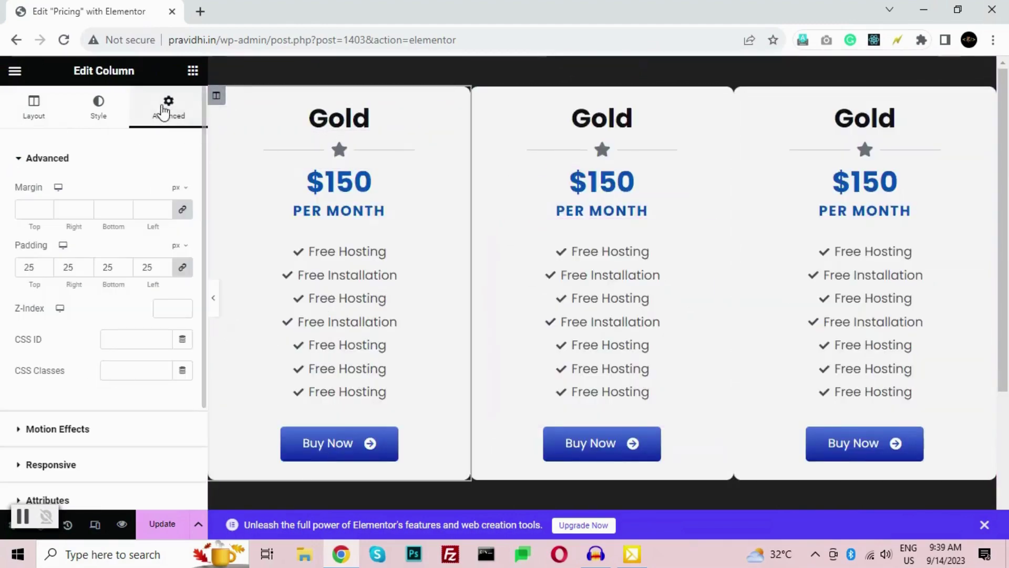
left_click(182, 209)
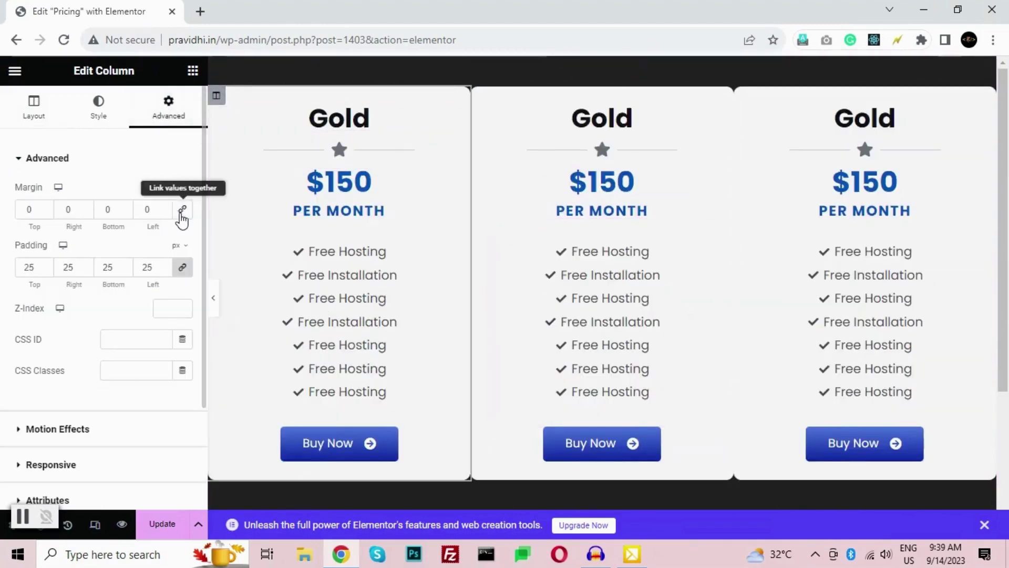
left_click(58, 210)
type("2")
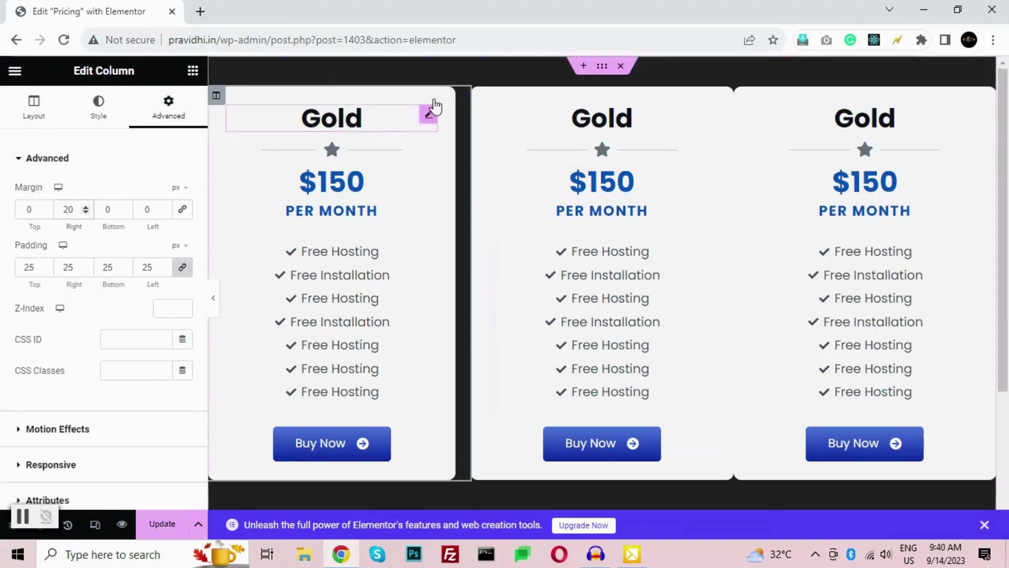
Unlink the middle pricing column's margins and set its left and right margins to 20 px.
left_click(479, 95)
left_click(168, 107)
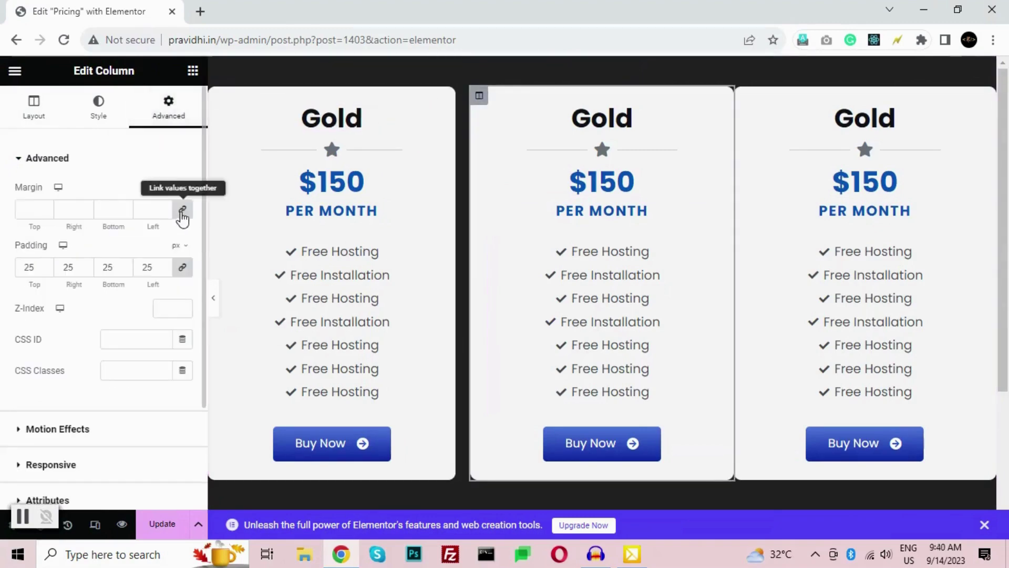
left_click(182, 210)
left_click(142, 209)
type("2020")
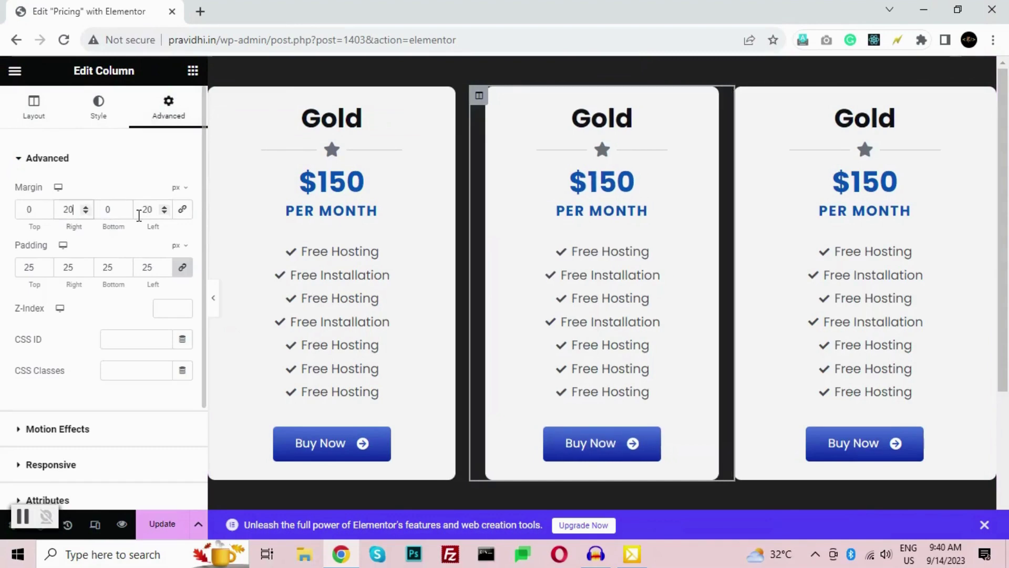
Unlink the third column's margins, set its left margin to 20 px, and preview the card spacing without the editing panel.
left_click(742, 95)
left_click(194, 104)
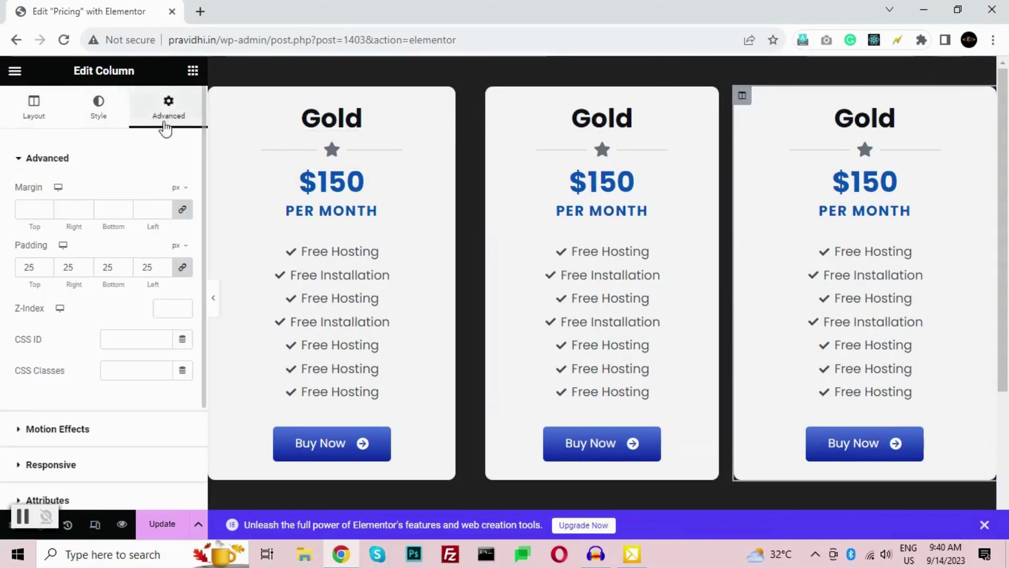
left_click(182, 210)
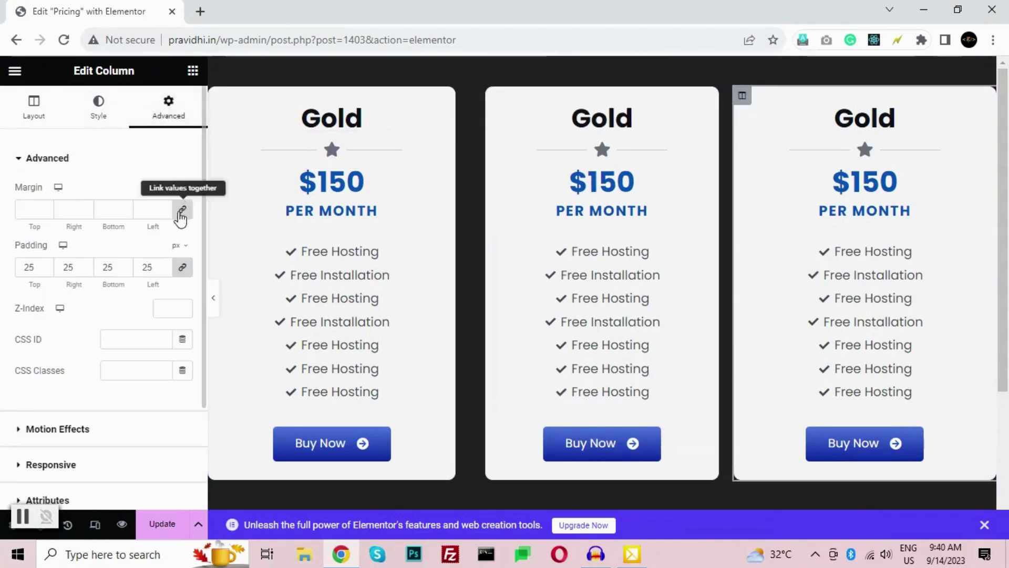
left_click(142, 209)
type("20")
left_click(213, 298)
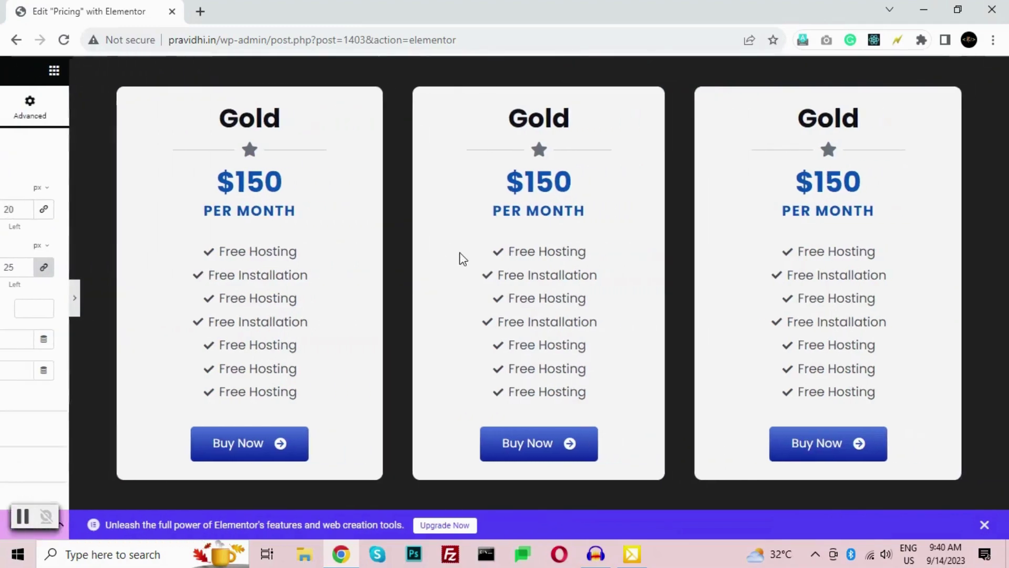
left_click(5, 297)
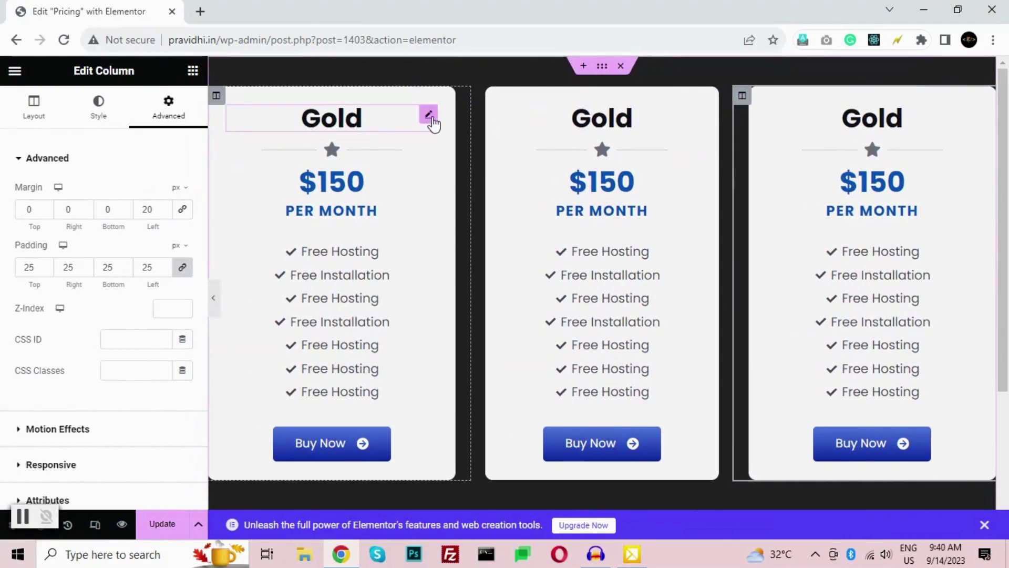
Change the first card's title to Silver and the third card's title to Platinum.
left_click(431, 119)
type("S")
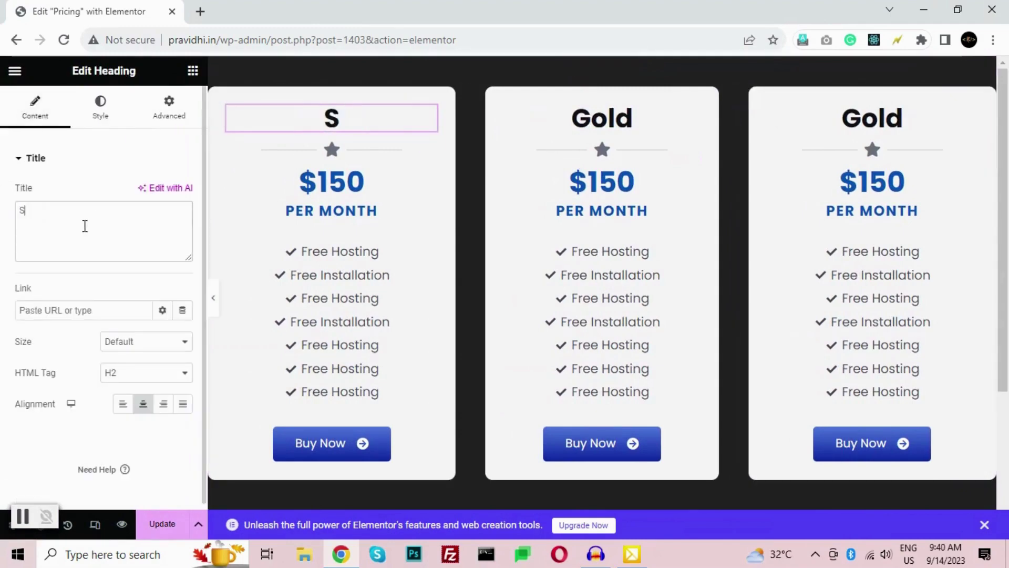
type("ilver")
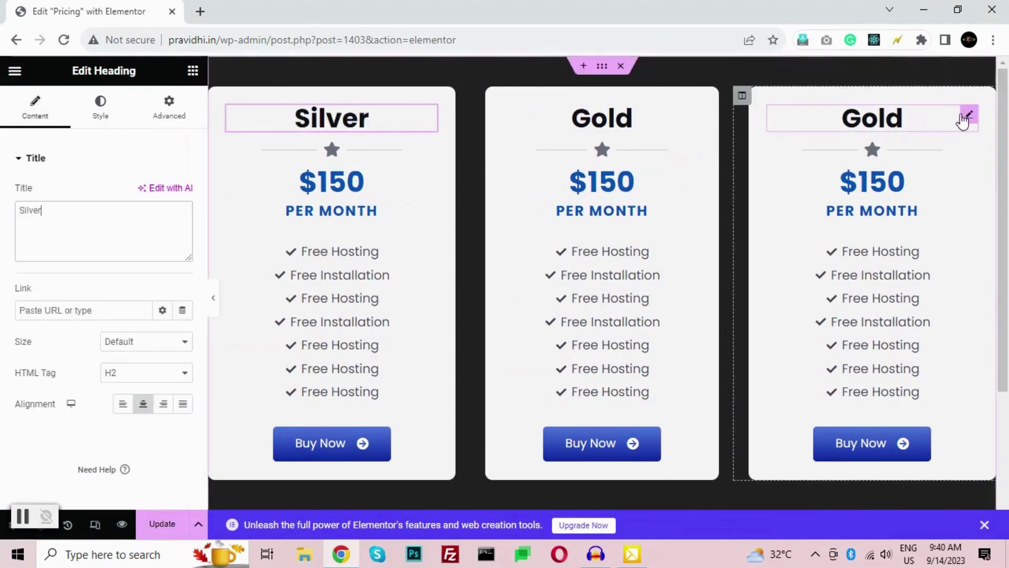
left_click(965, 117)
double_click(65, 216)
type("Plat")
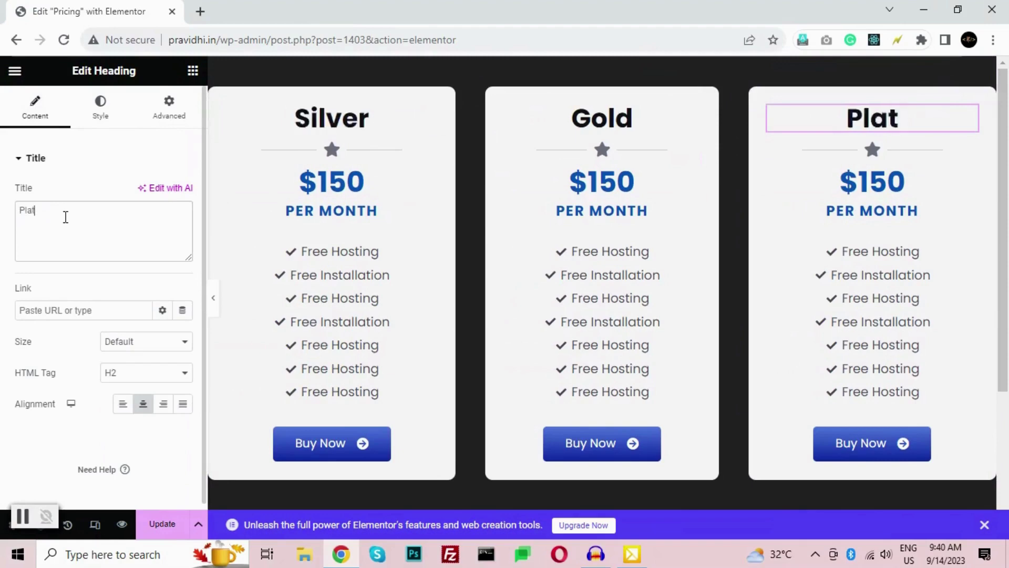
type("inum")
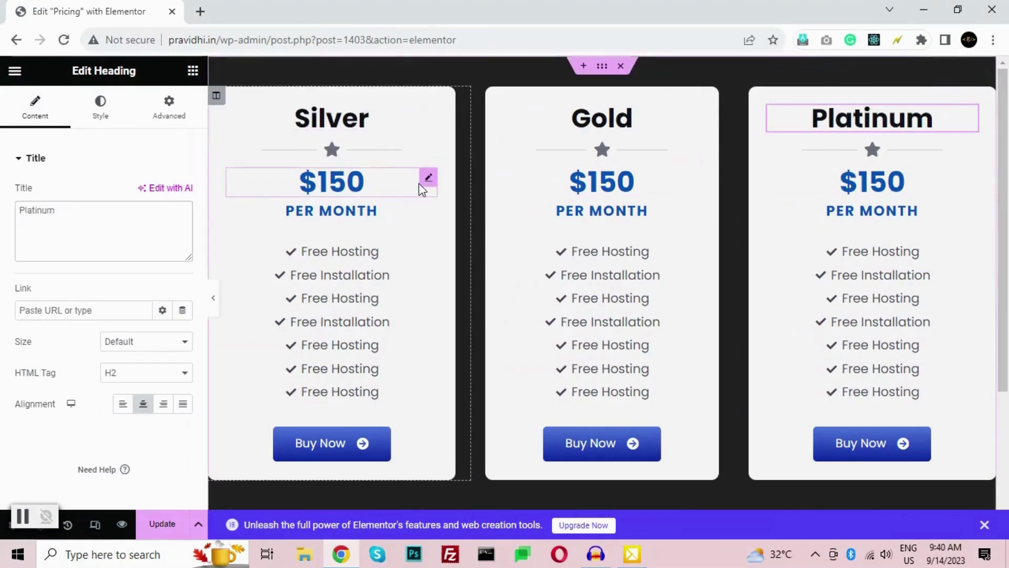
Set the Gold card's price heading to $200.
left_click(423, 186)
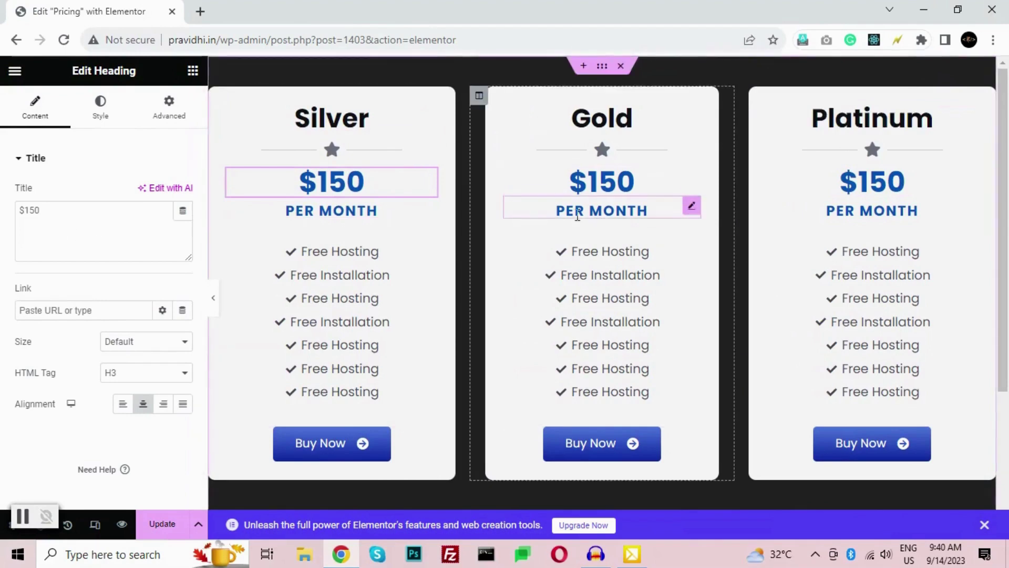
left_click_drag(689, 179, 693, 179)
left_click(692, 181)
left_click(74, 215)
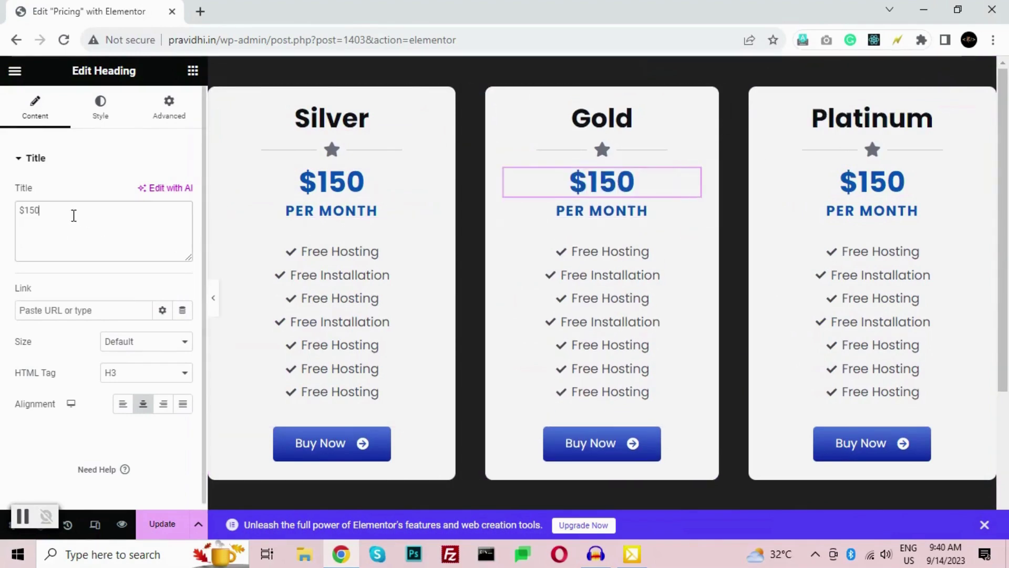
type("200")
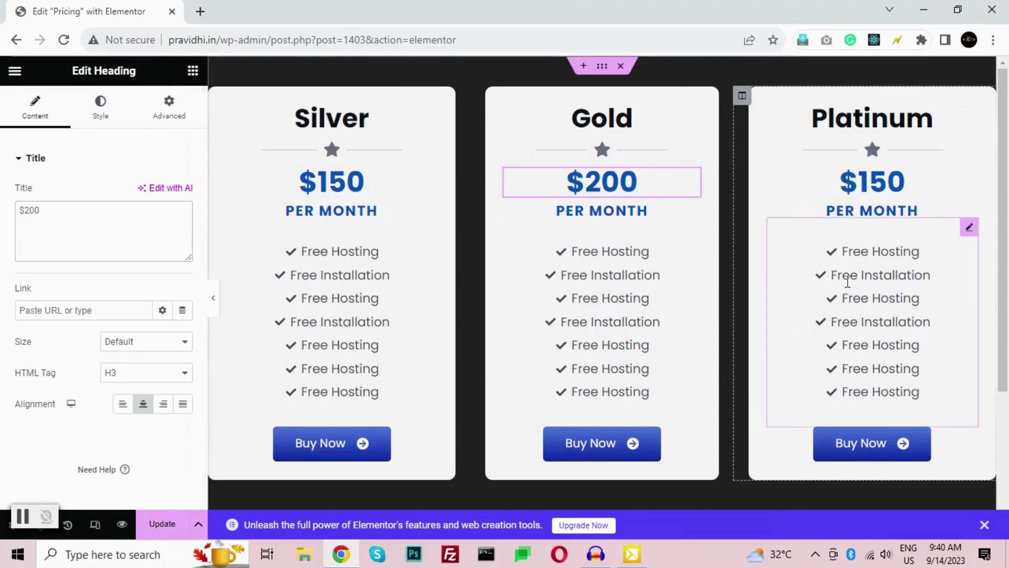
Set the Platinum card's price heading to $350 and update the page.
left_click(969, 207)
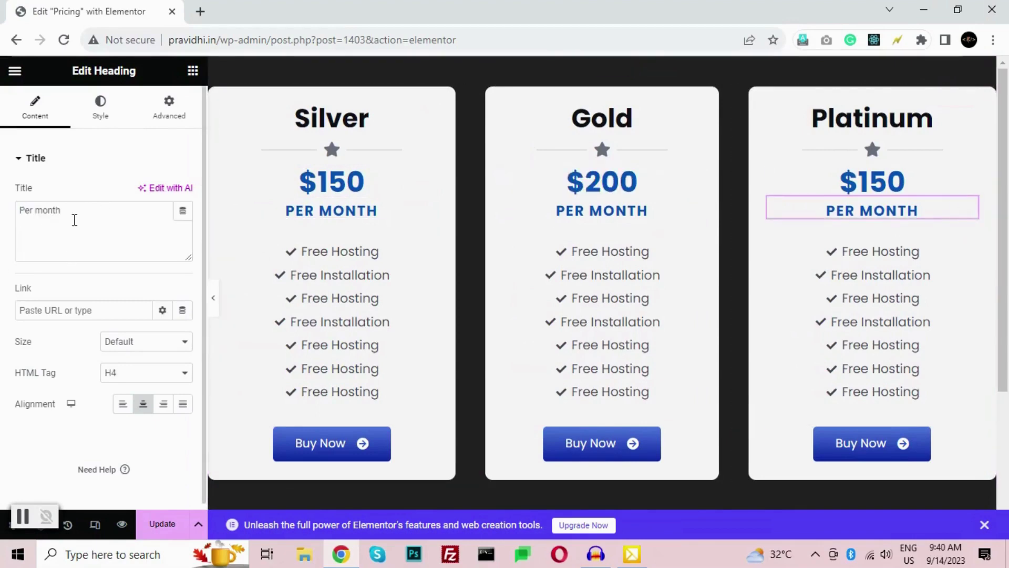
left_click(971, 179)
left_click(76, 216)
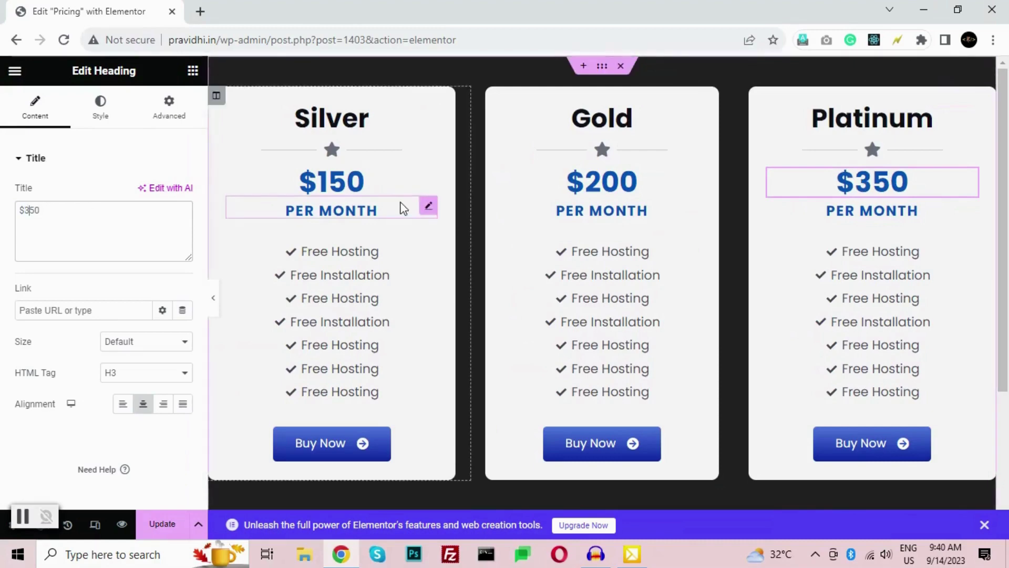
left_click(151, 528)
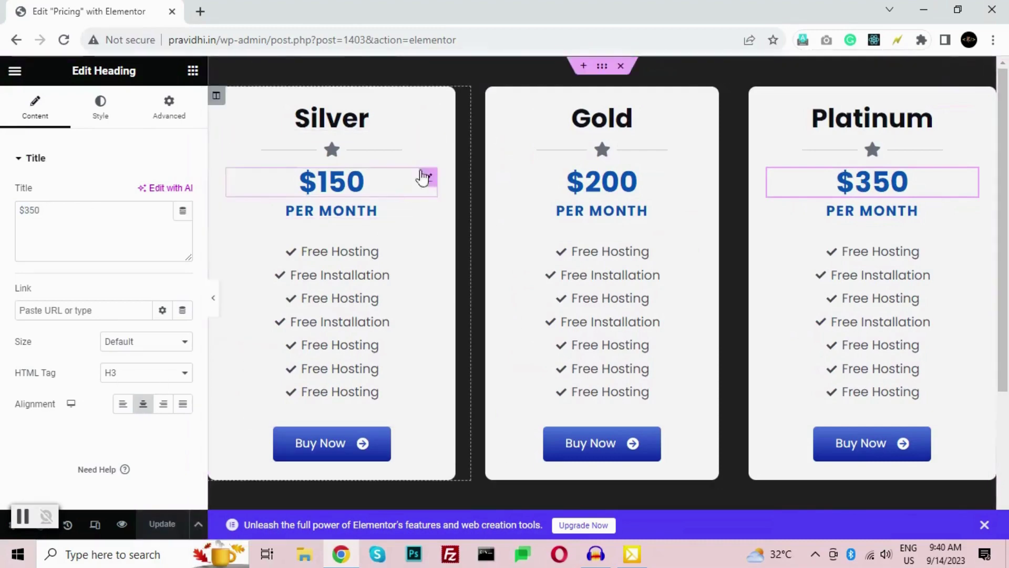
Try a pale yellow #FFFDE3 background color on the Gold column.
left_click(479, 95)
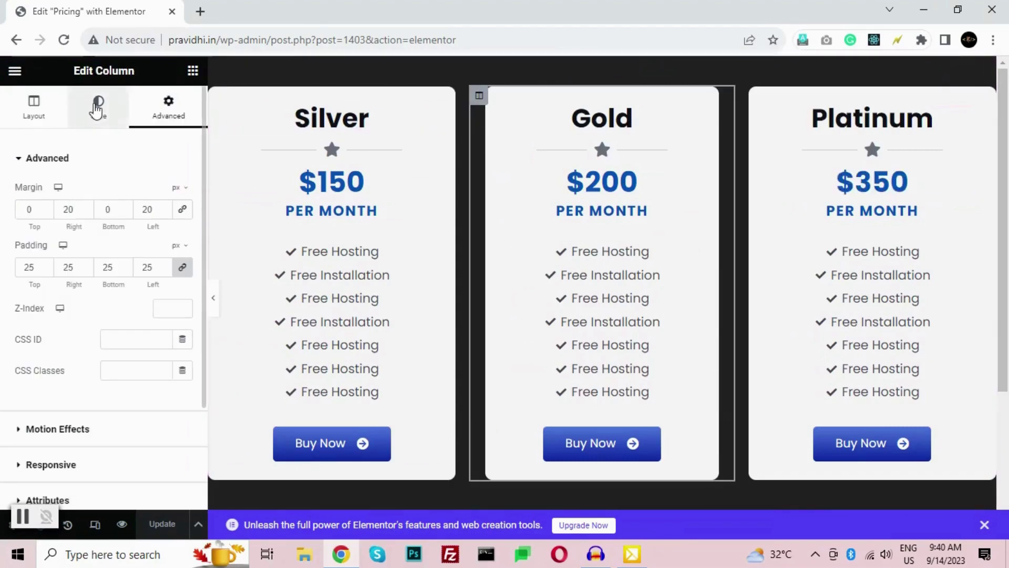
left_click(99, 108)
left_click(182, 256)
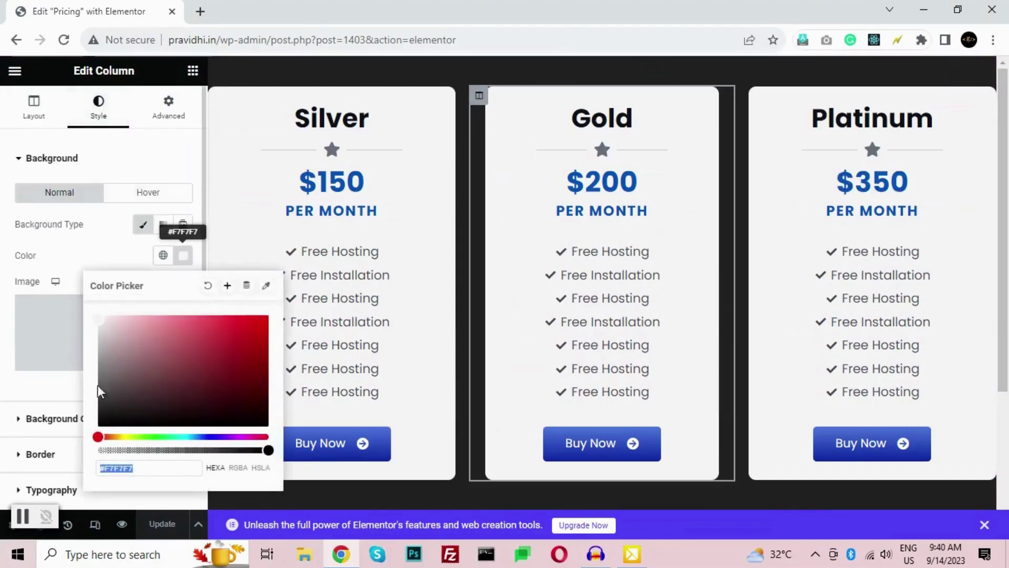
left_click_drag(108, 437, 126, 438)
left_click_drag(195, 352, 159, 313)
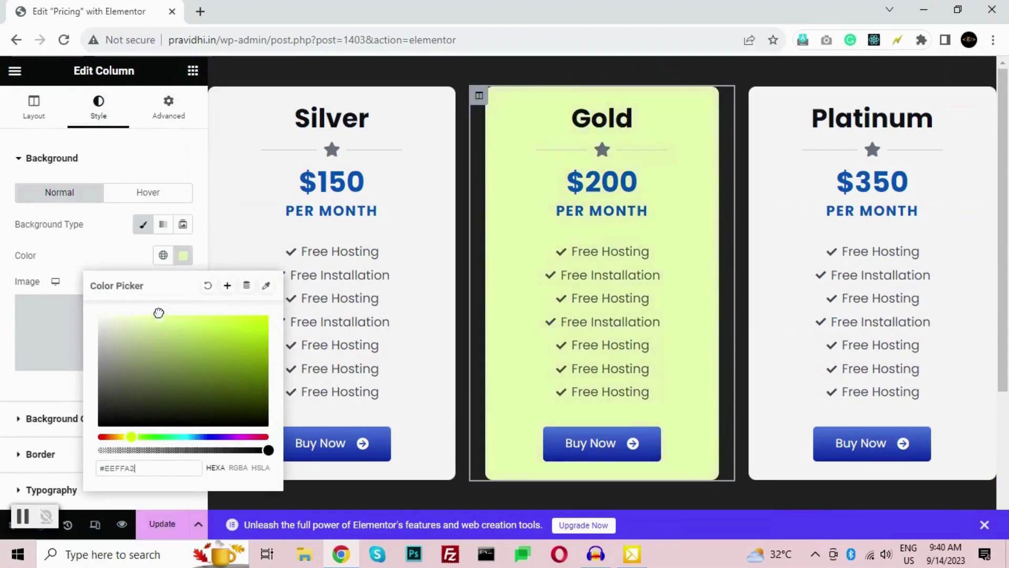
mouse_move(129, 438)
left_mouse_down()
mouse_move(142, 440)
mouse_move(123, 434)
left_mouse_up()
left_click_drag(162, 297, 123, 292)
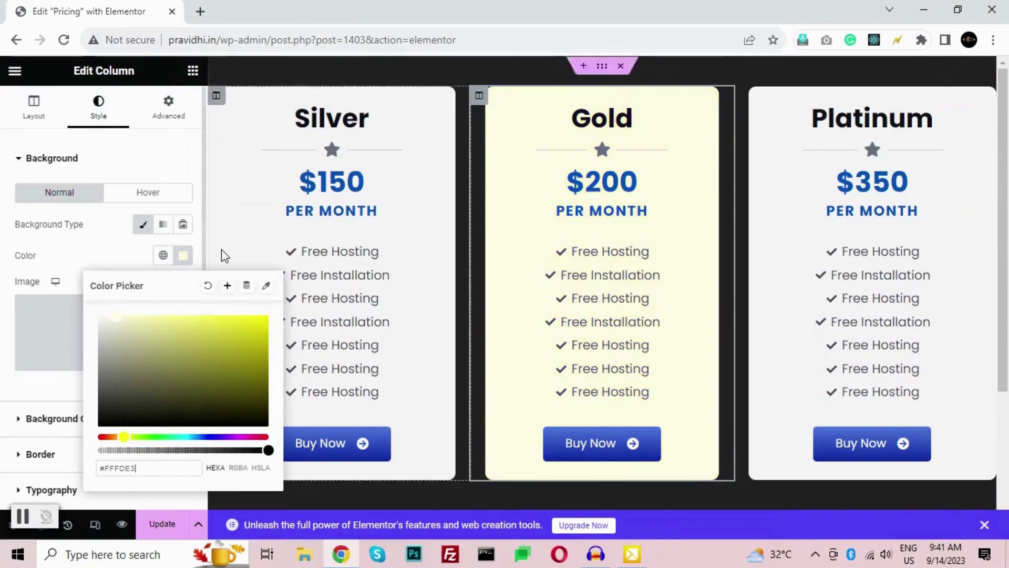
Give the Gold column a gradient background from violet-blue to dark blue #1E0C7C.
left_click_drag(163, 437, 212, 437)
left_click_drag(199, 397, 209, 315)
left_click(163, 224)
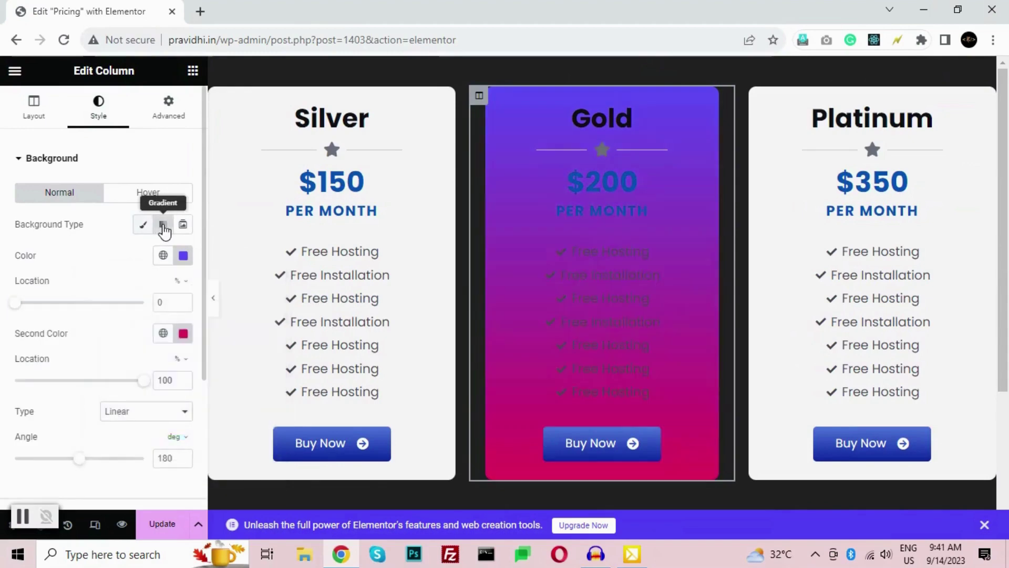
left_click(183, 333)
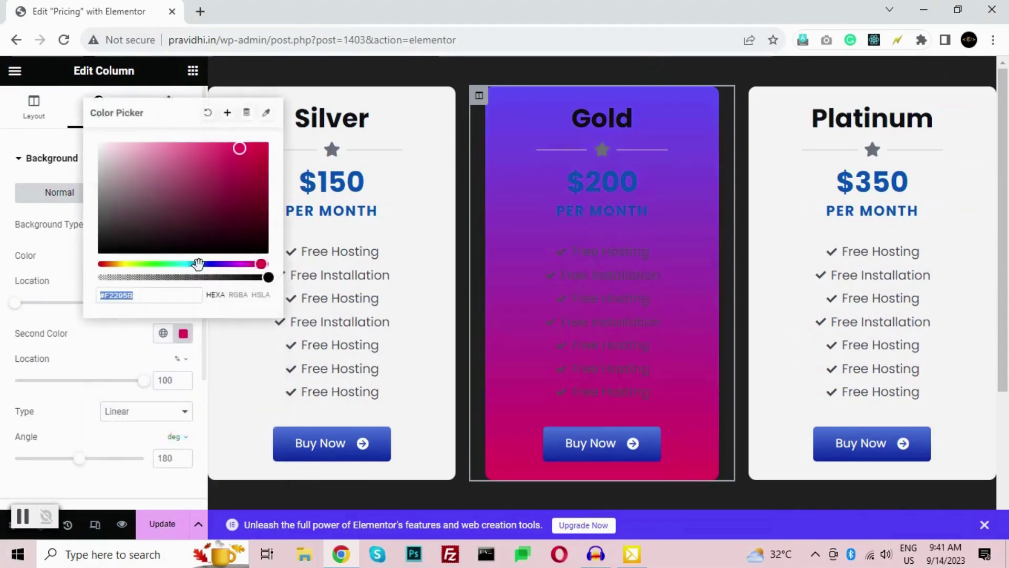
left_click_drag(196, 264, 216, 265)
left_click_drag(229, 161, 251, 197)
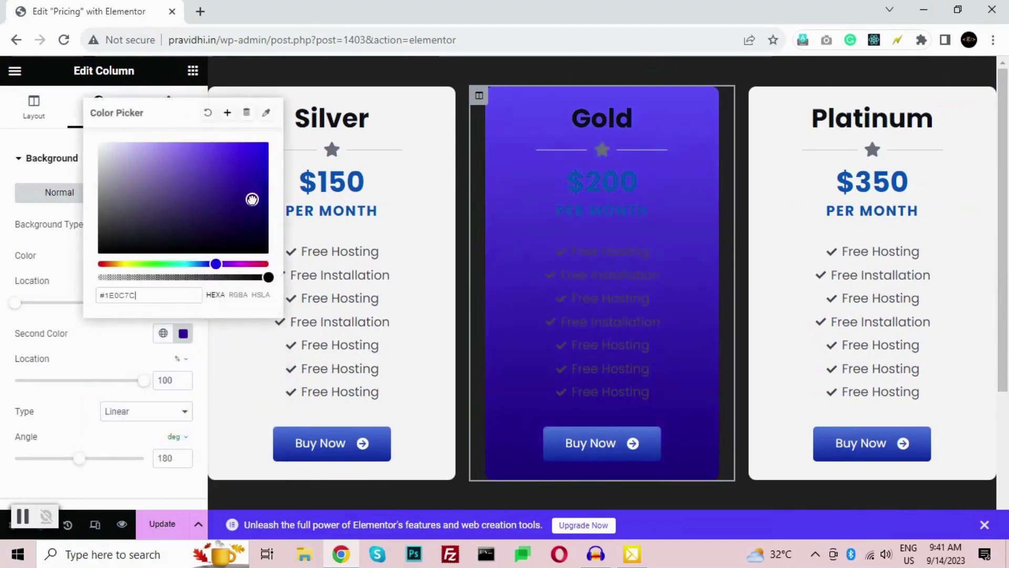
left_click(286, 183)
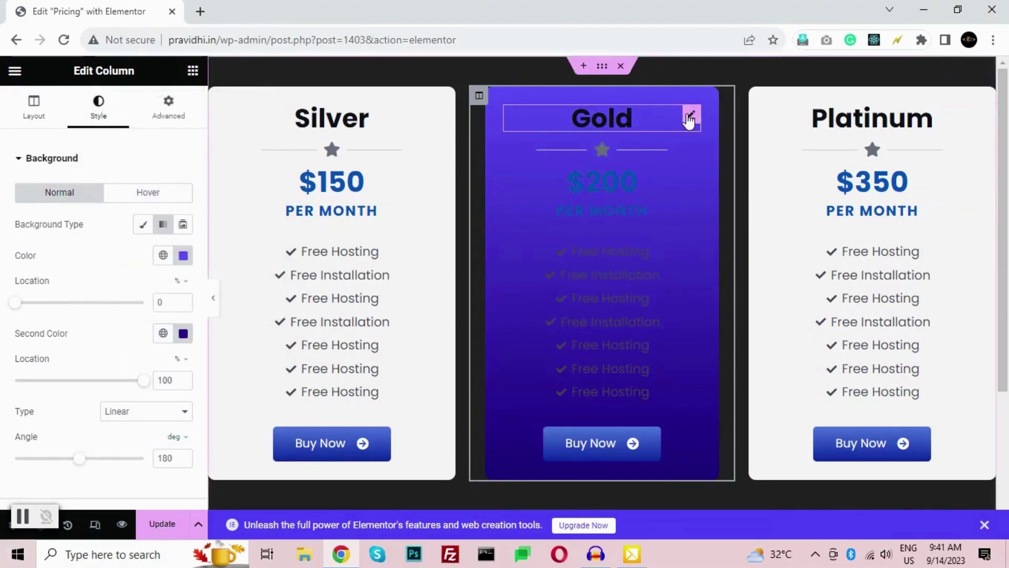
Set the Gold card's title text color to gold.
left_click(690, 116)
left_click(99, 105)
left_click(183, 193)
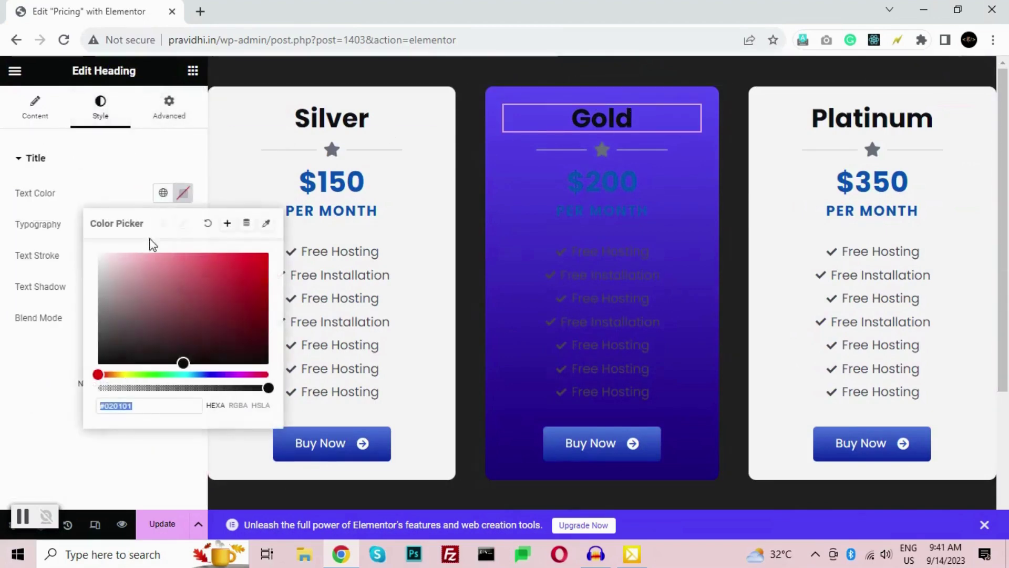
type("gold")
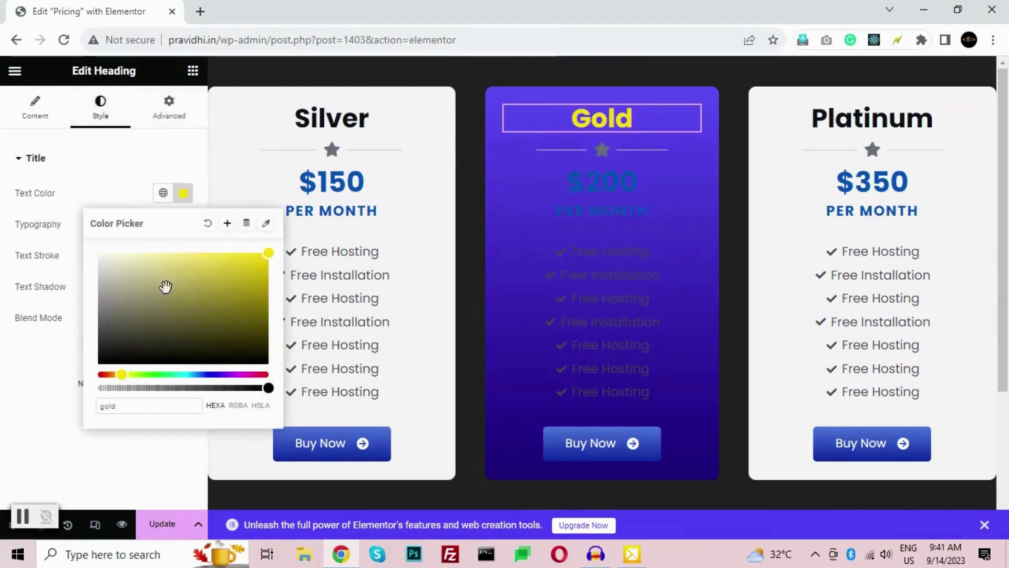
left_click(678, 178)
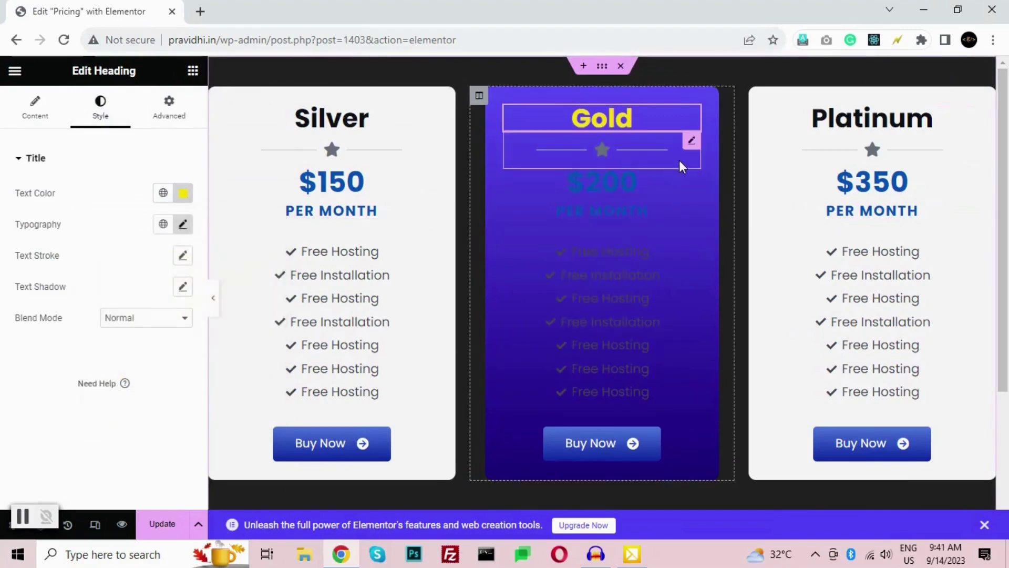
Set the Gold card's $200 price text color to white #FFFFFF.
left_click(689, 177)
left_click(103, 110)
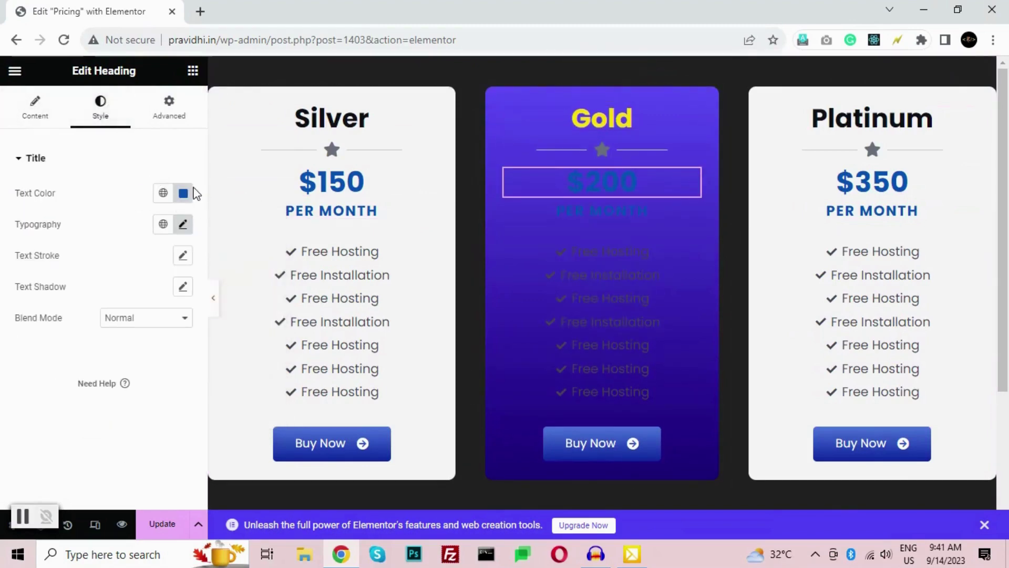
left_click(183, 193)
left_click_drag(163, 301, 21, 193)
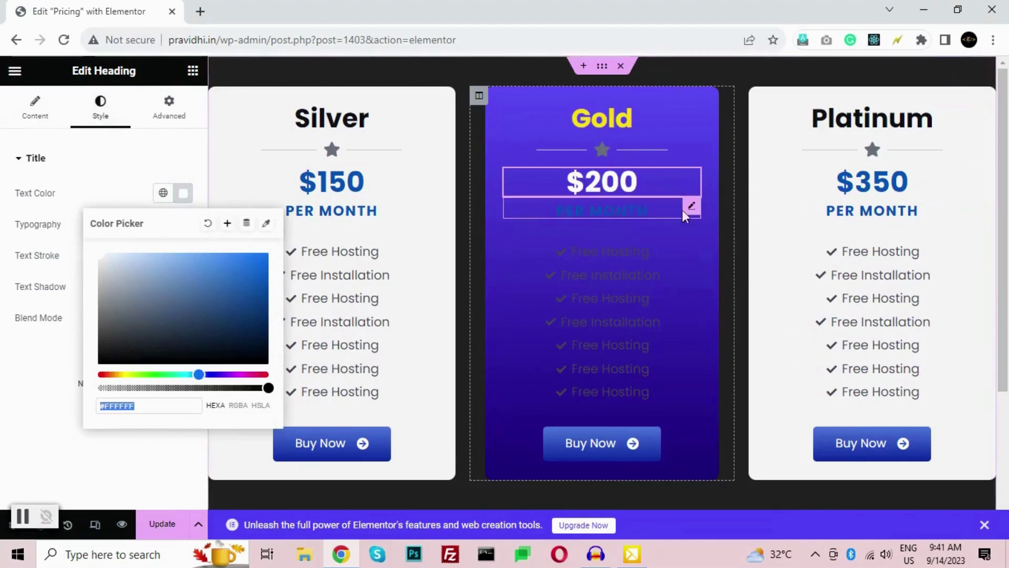
Set the text color of the Gold card's PER MONTH heading to white #FFFFFF.
left_click(683, 213)
left_click(100, 107)
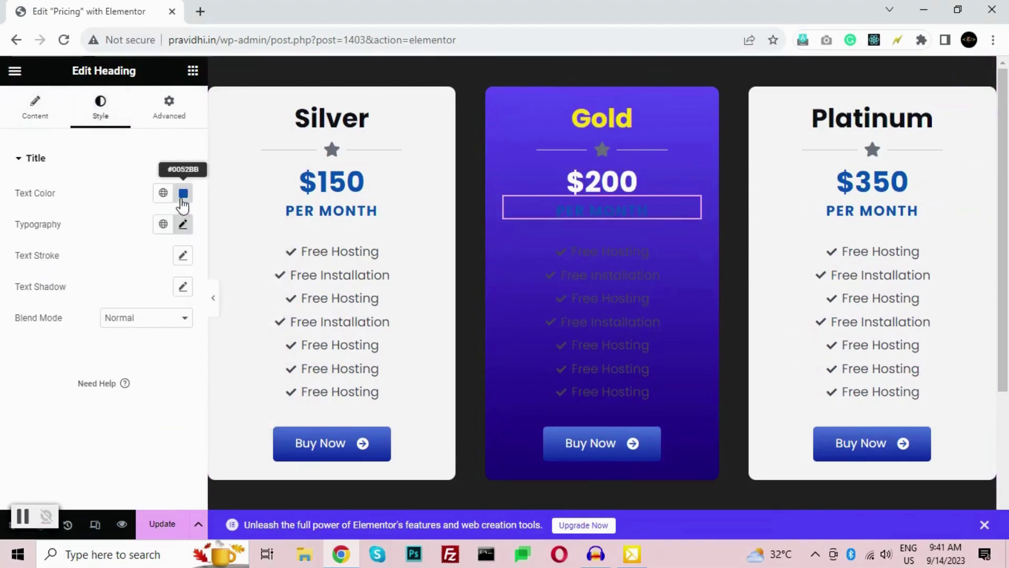
left_click(182, 200)
left_click_drag(153, 293, 3, 223)
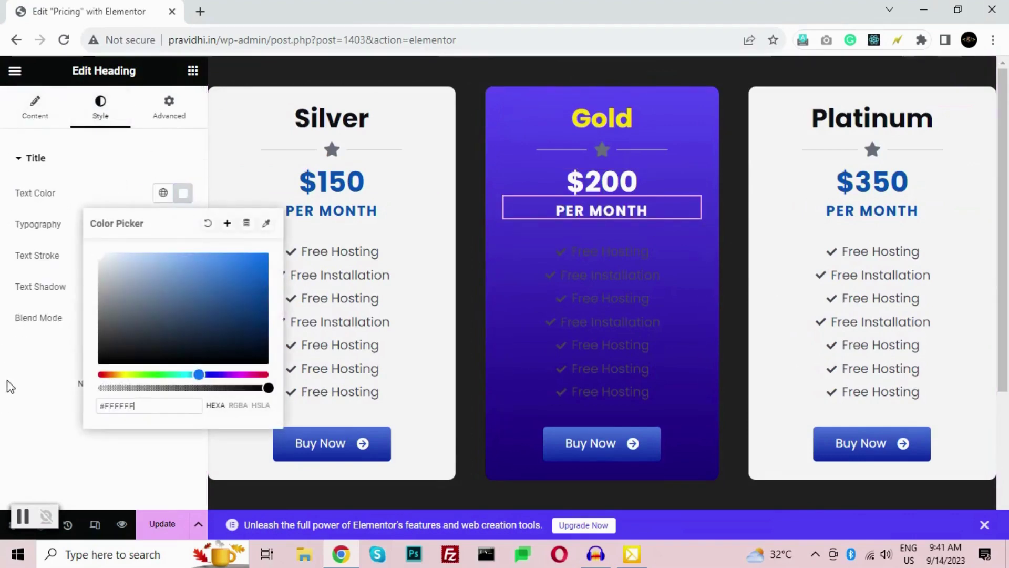
left_click(7, 381)
Set the text color of the Gold card's feature list to white.
left_click(692, 228)
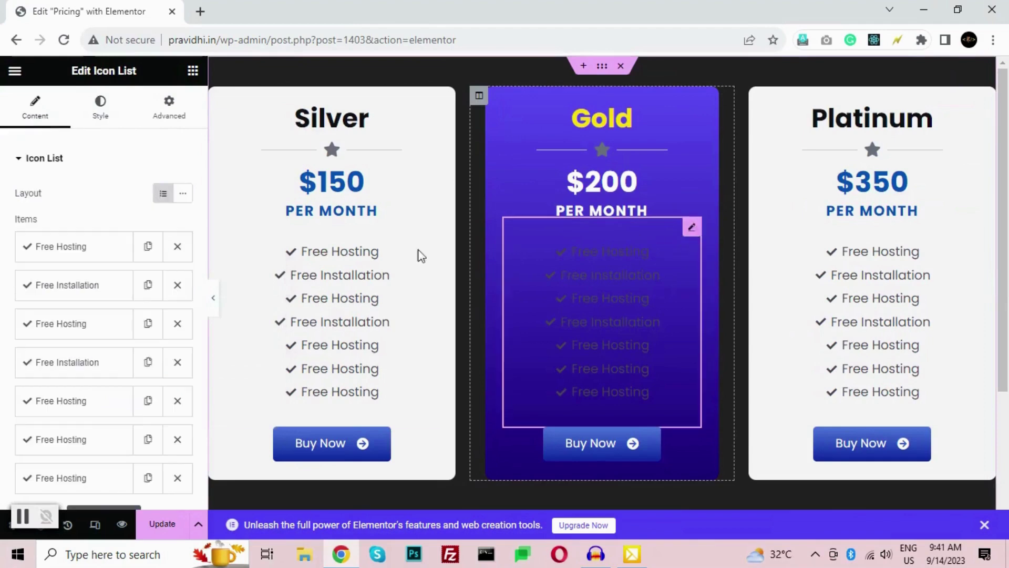
left_click(100, 111)
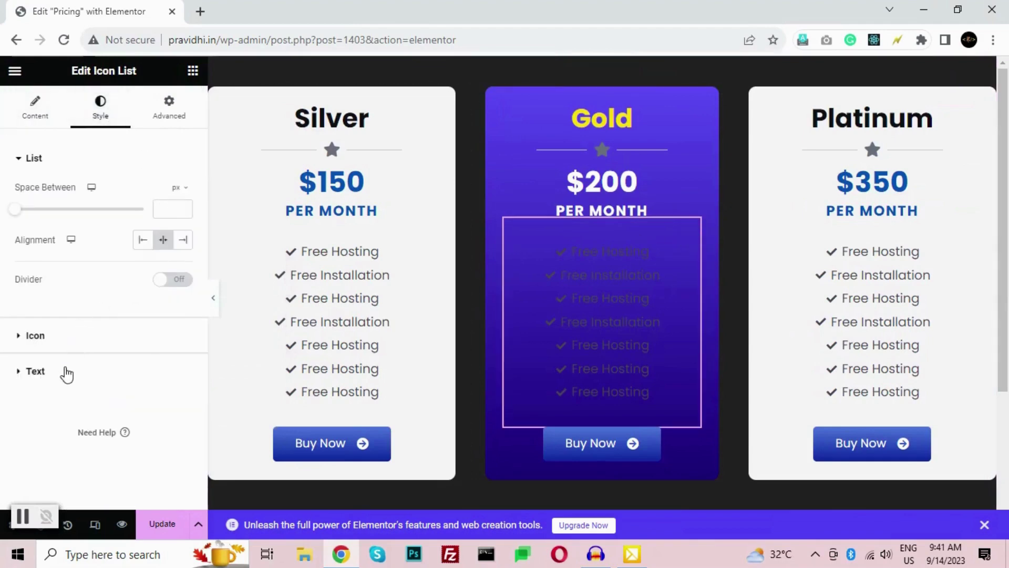
left_click(35, 371)
left_click(183, 357)
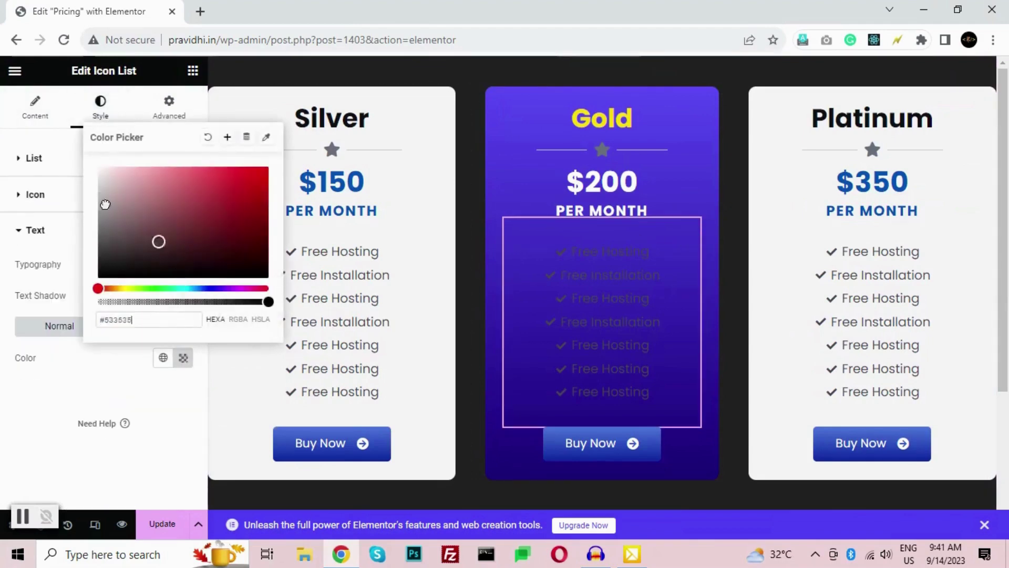
left_click_drag(157, 238, 3, 134)
left_click(7, 451)
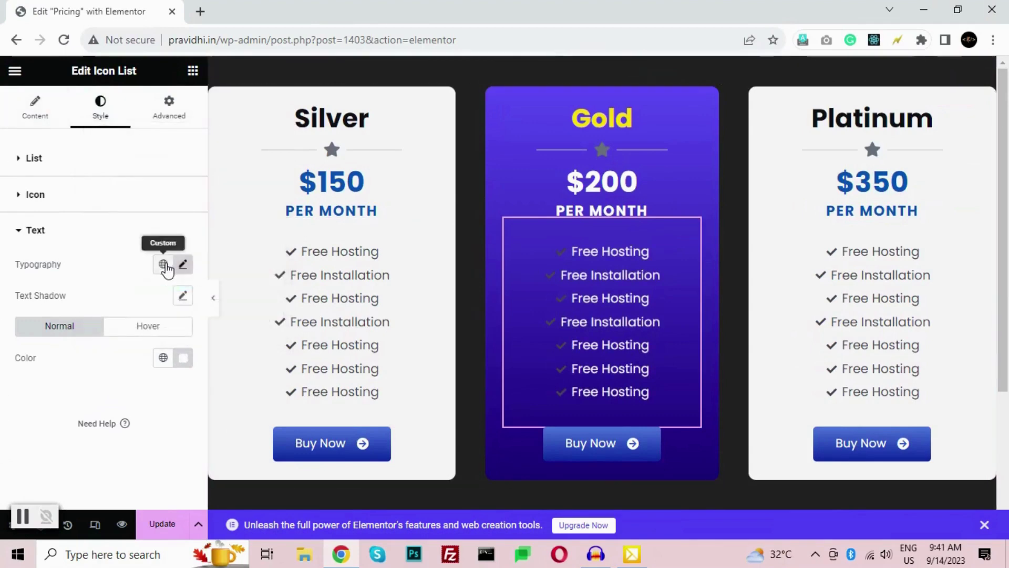
Set the check mark icons in the Gold card's feature list to white #FFFFFF.
left_click(110, 194)
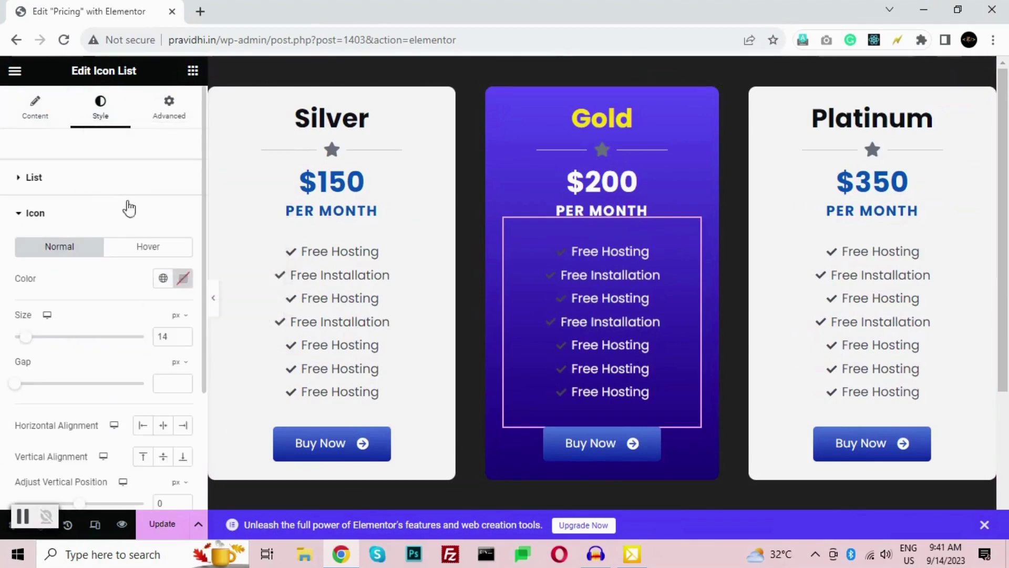
left_click(184, 283)
left_click_drag(151, 354, 51, 316)
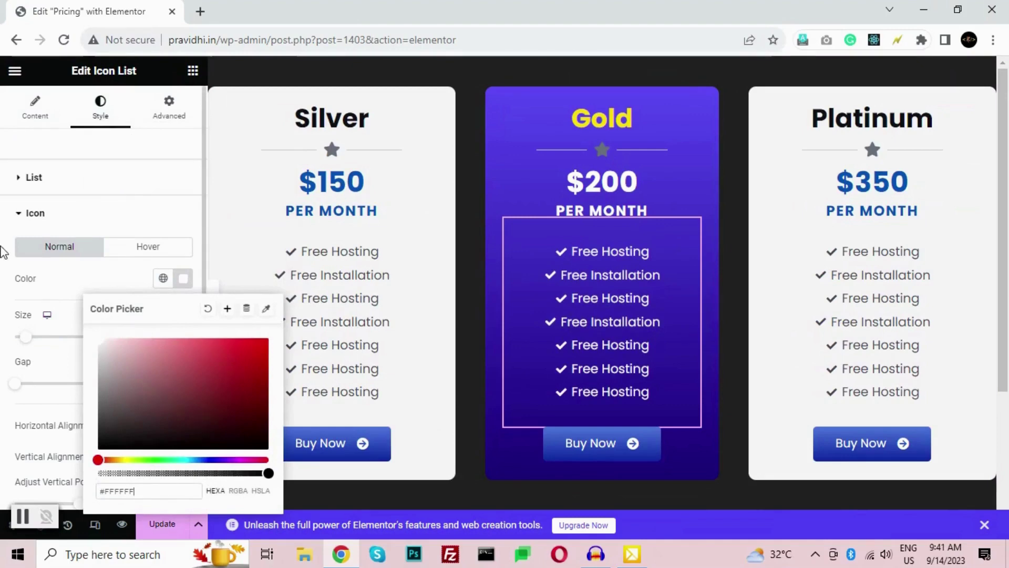
left_click(23, 279)
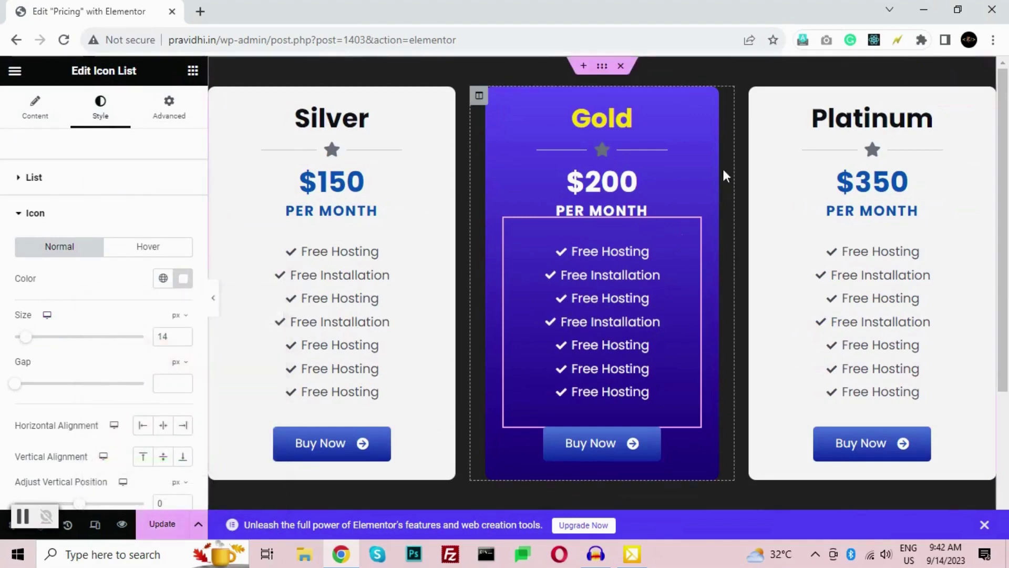
Set the first gradient color of the Gold card's Buy Now button to gold.
scroll(599, 345, "down", 3)
left_click(694, 303)
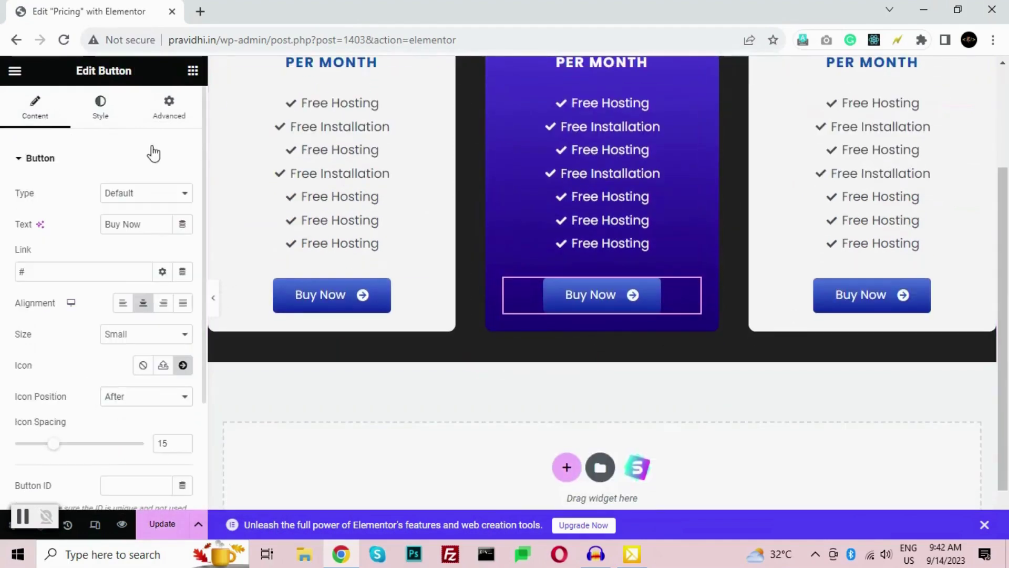
left_click(116, 119)
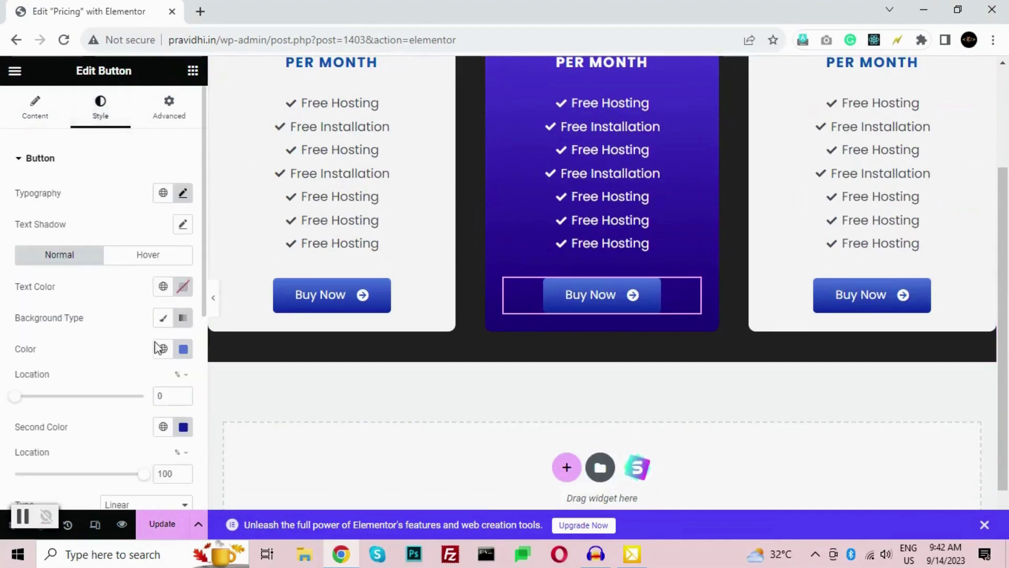
left_click(179, 353)
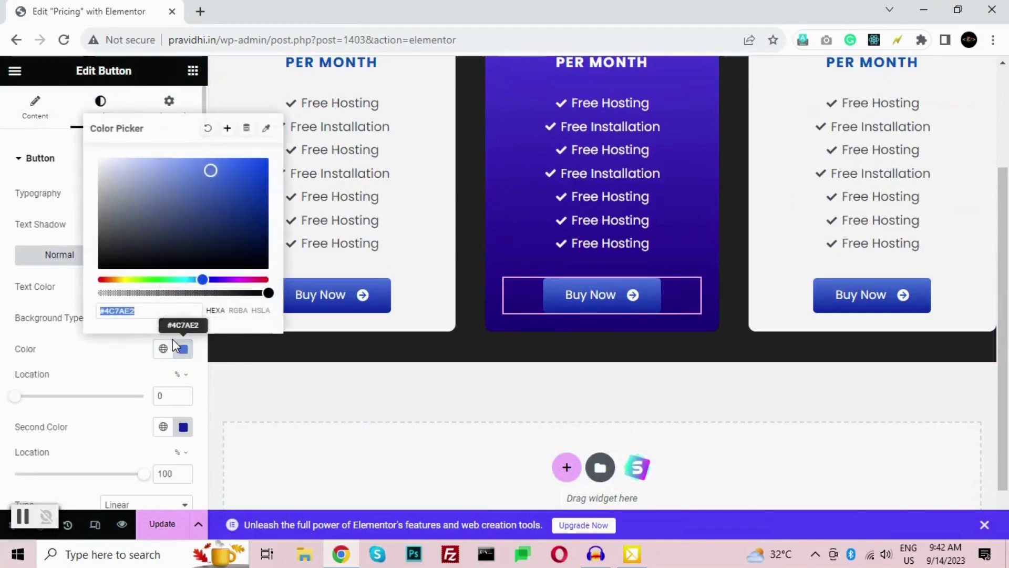
type("gold")
Set the second gradient color of the Gold card's Buy Now button to dark gold #9E8607.
left_click(182, 426)
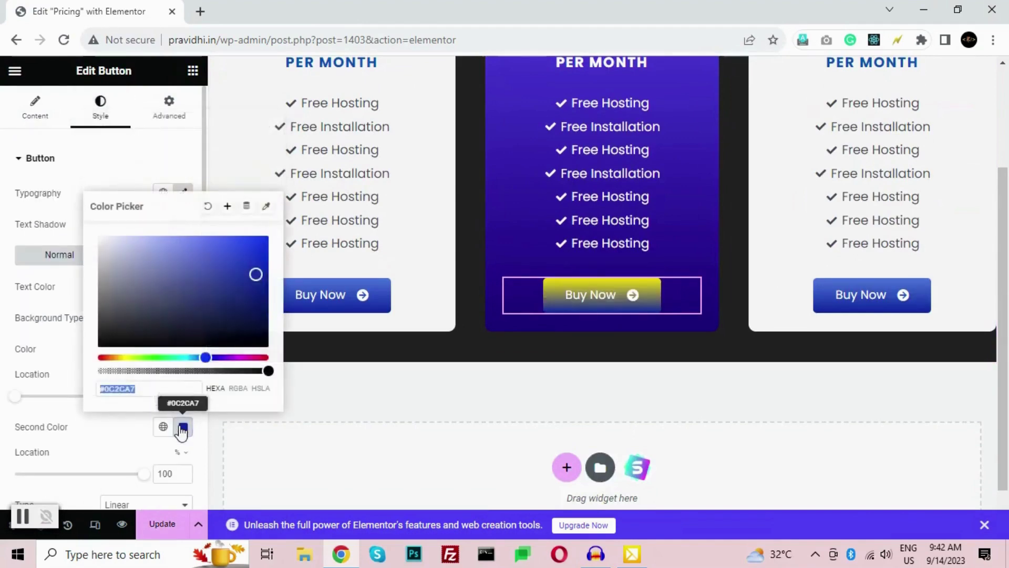
type("gold")
left_click(255, 271)
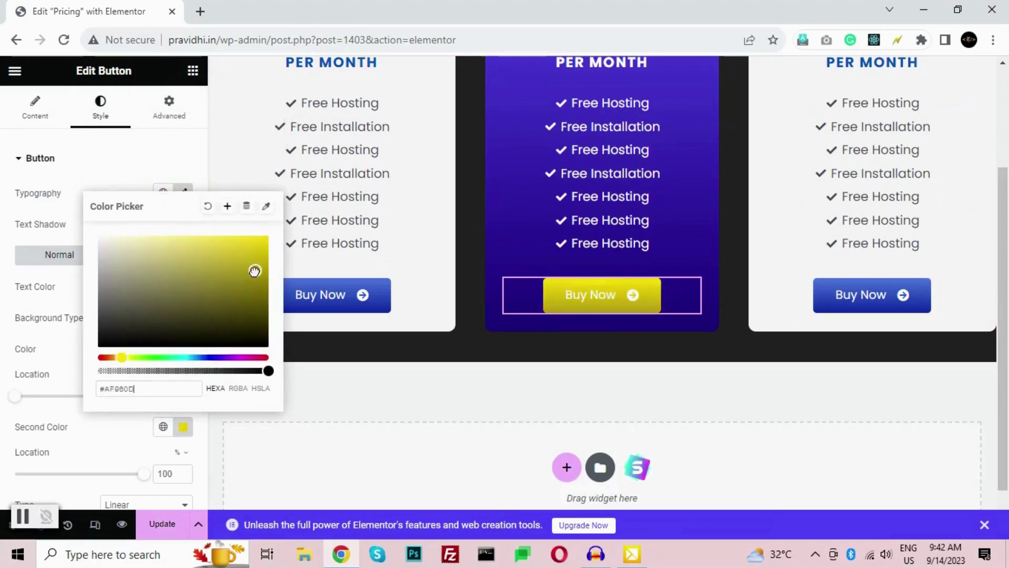
left_click_drag(257, 277, 261, 277)
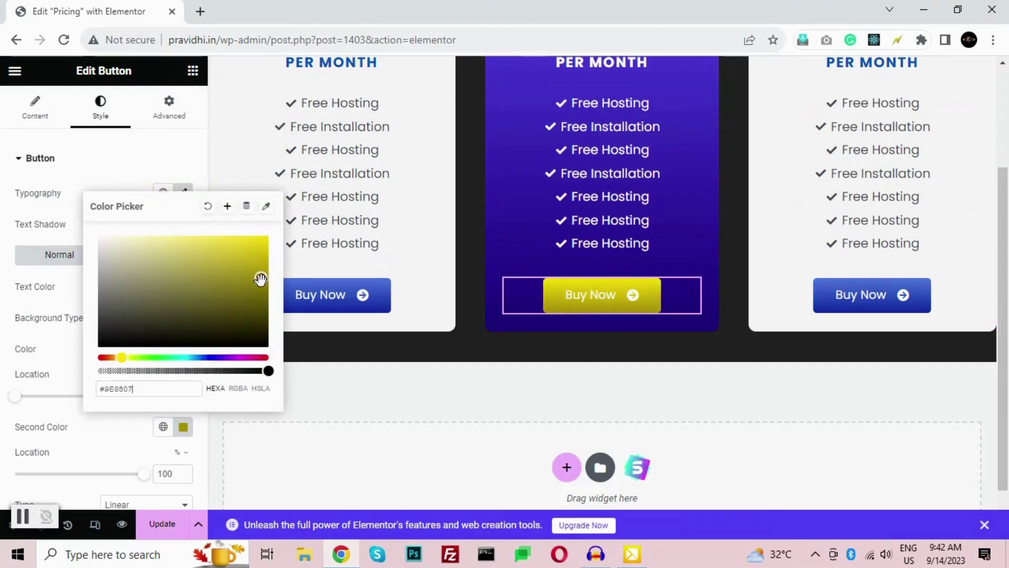
Update the page and preview the three pricing cards at full width.
left_click(159, 528)
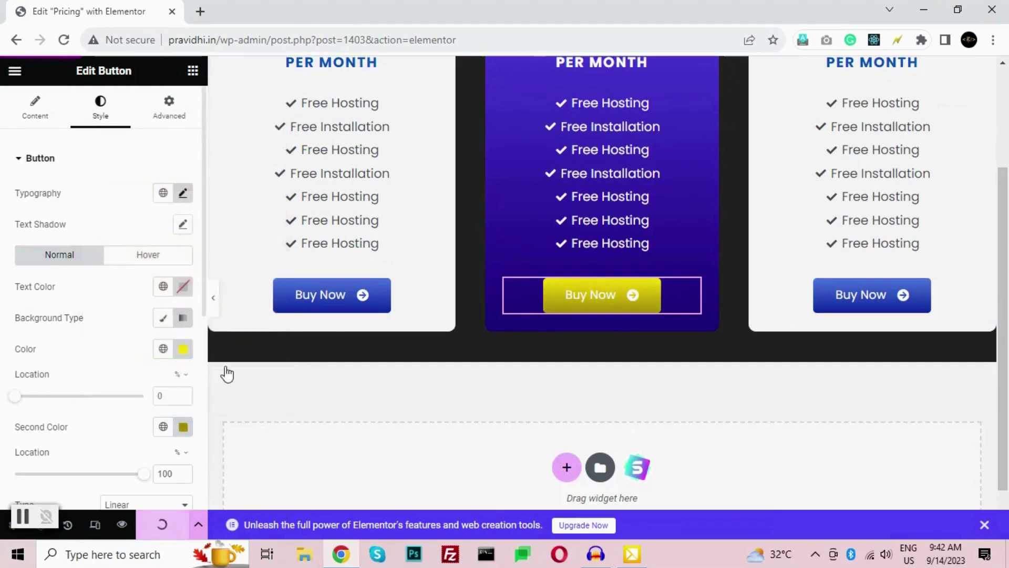
left_click(219, 310)
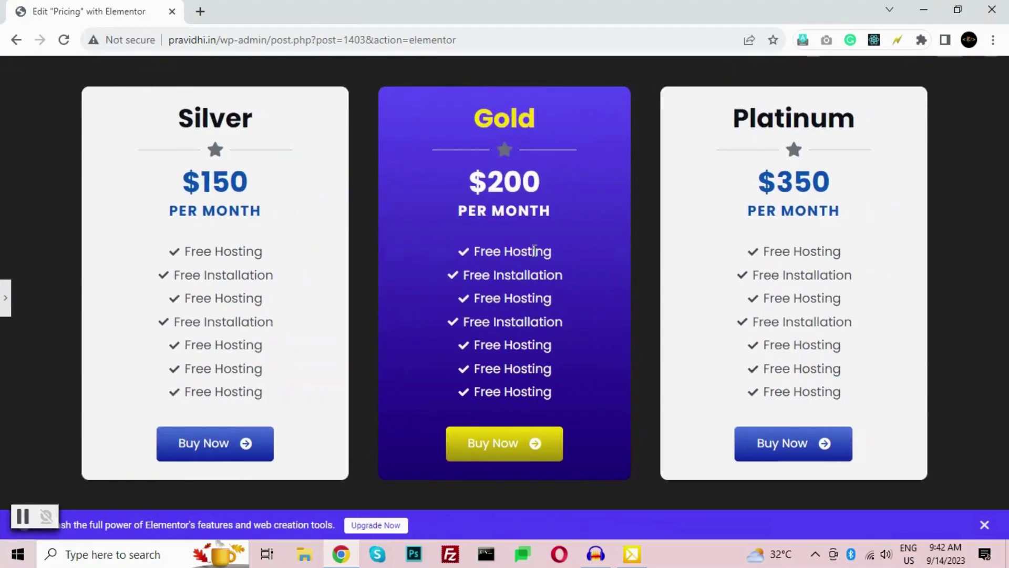
left_click(5, 298)
Set the color of the Gold card's divider line to white #FFFFFF.
left_click(692, 141)
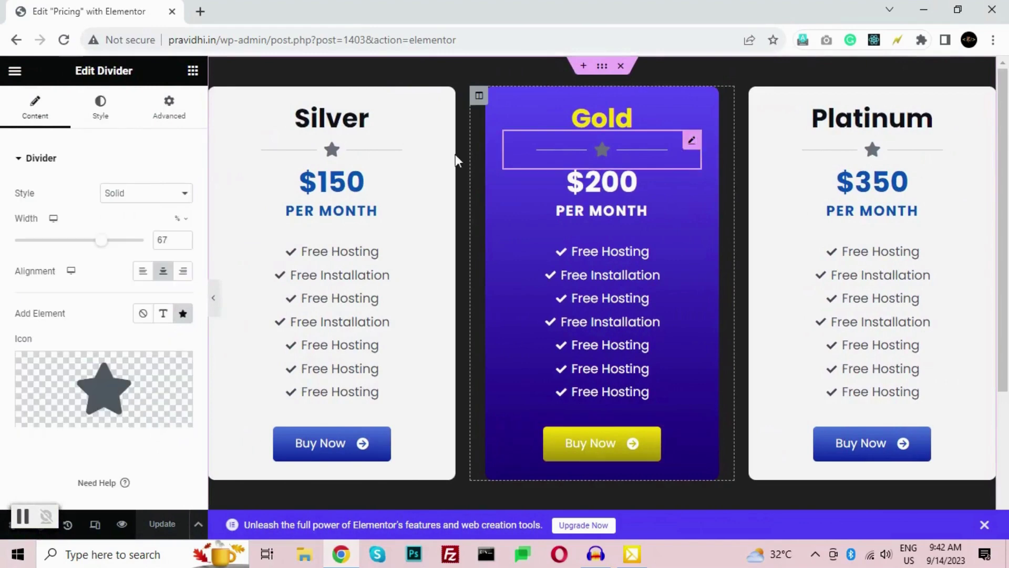
left_click(124, 111)
left_click(189, 197)
left_click_drag(101, 266, 71, 252)
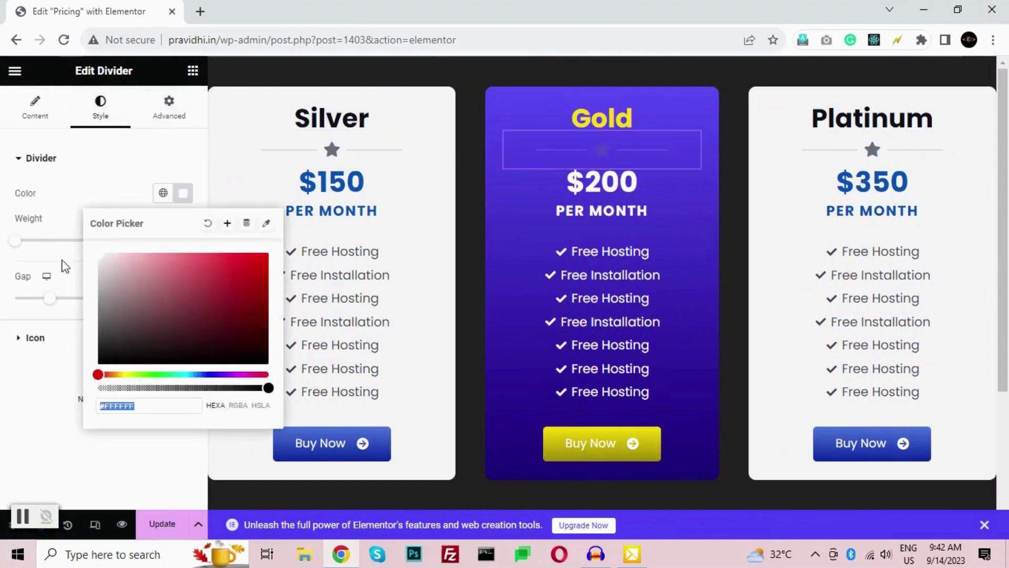
left_click(3, 398)
Set the primary color of the star icon in the Gold card's divider to white and update the page.
left_click(124, 336)
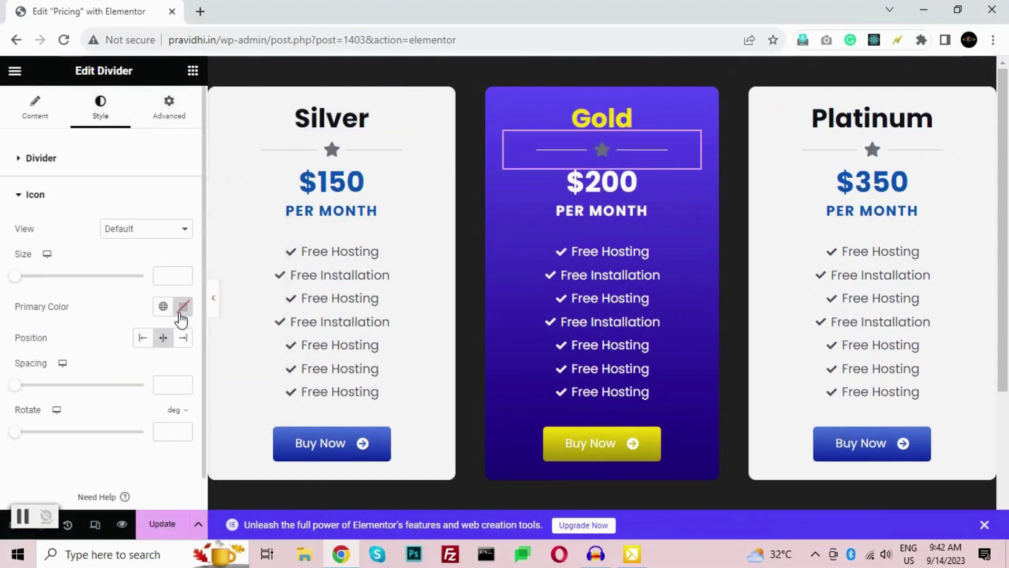
left_click(180, 313)
left_click_drag(184, 225, 58, 108)
left_click(59, 468)
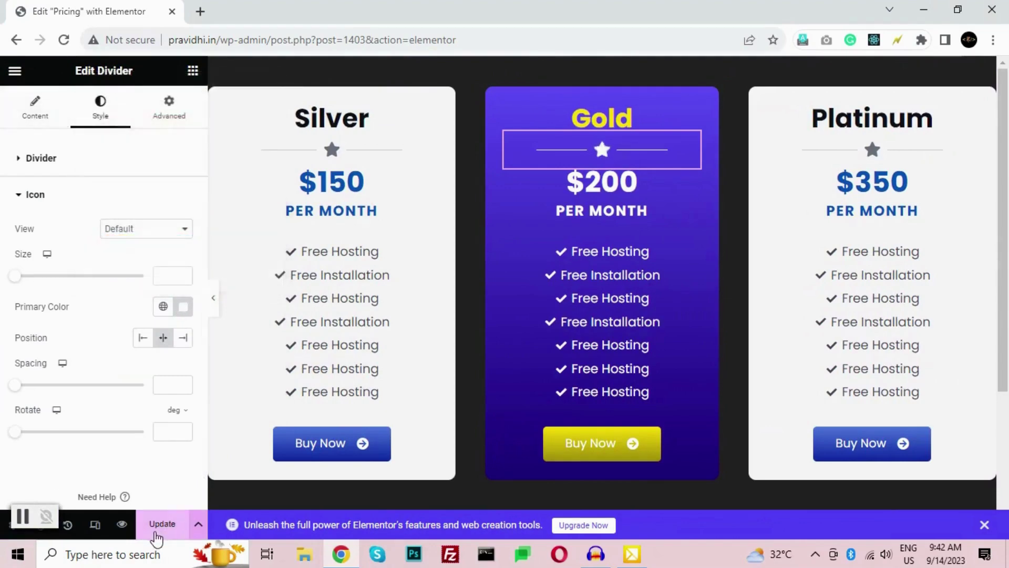
left_click(214, 299)
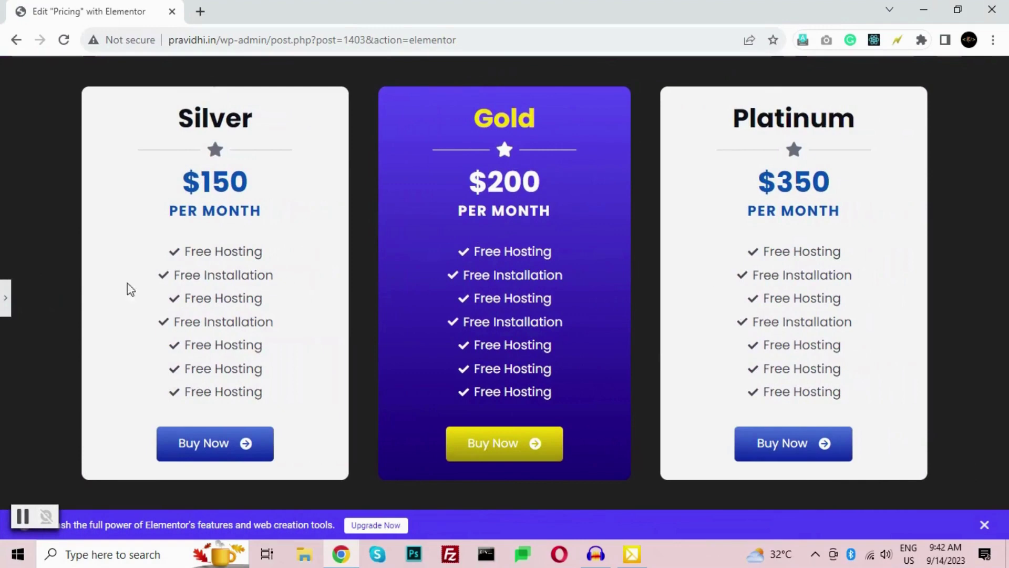
left_click(6, 305)
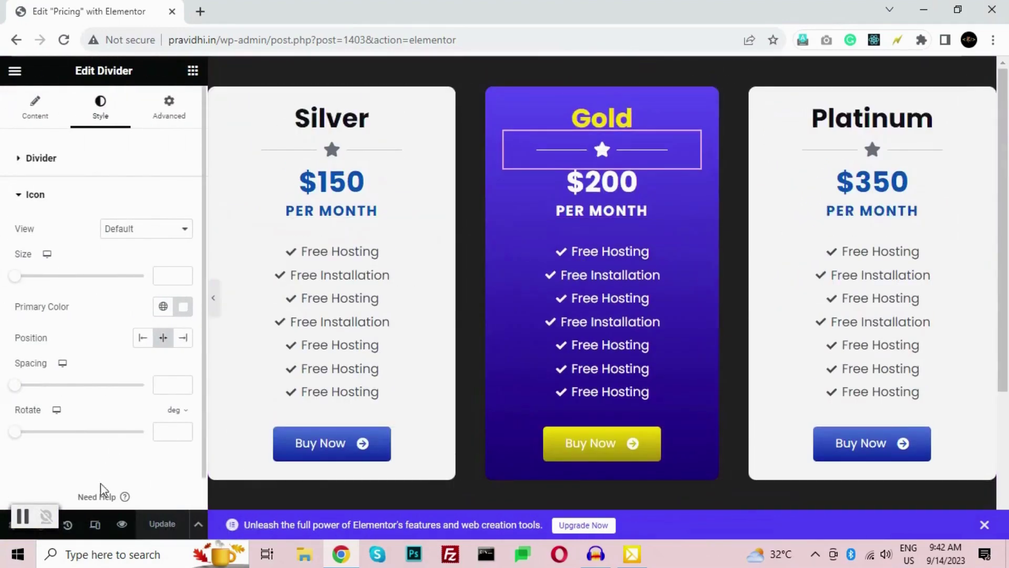
Switch the responsive preview to Tablet Portrait and open the pricing section's layout settings.
left_click(96, 524)
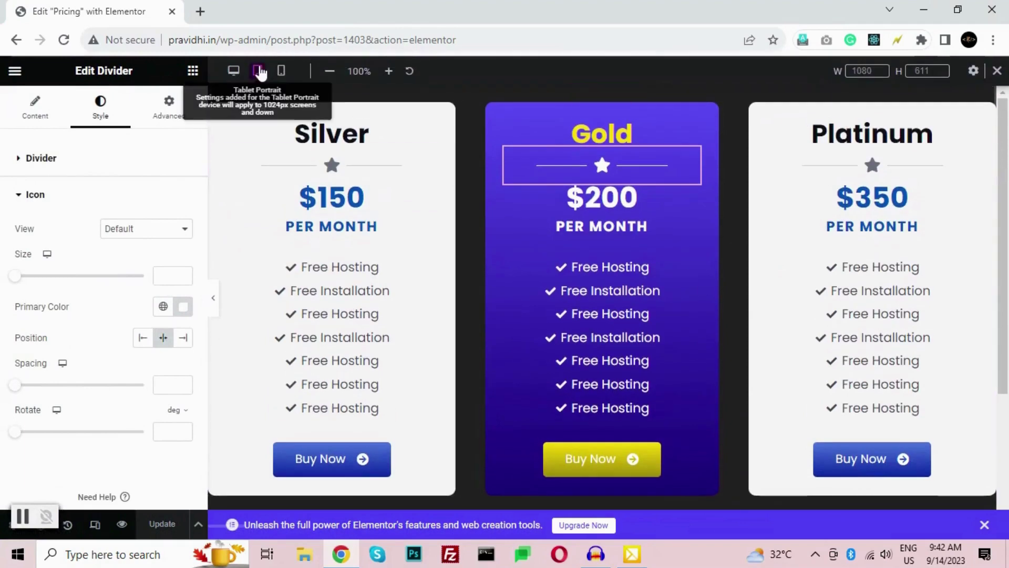
left_click(257, 71)
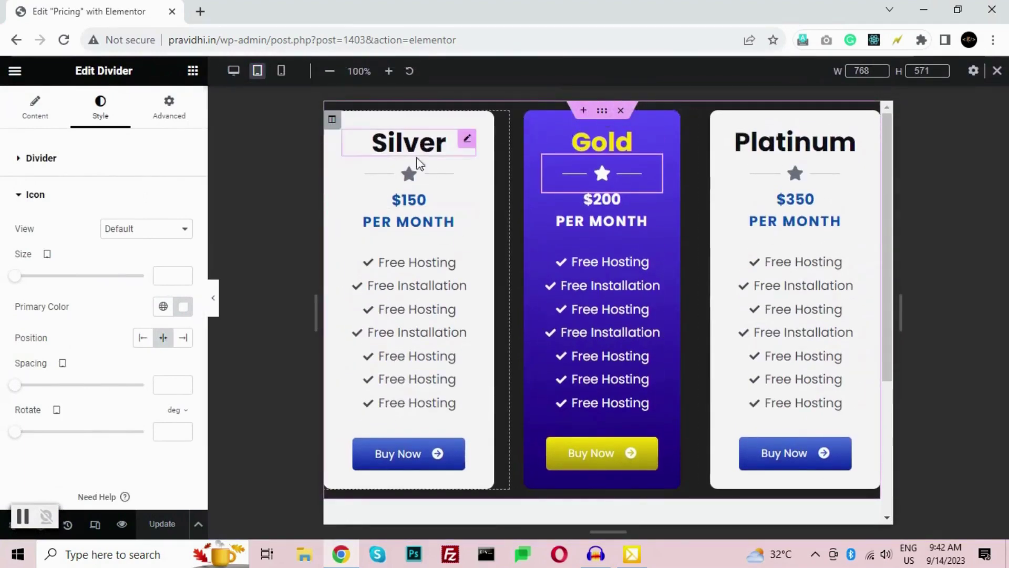
left_click(602, 110)
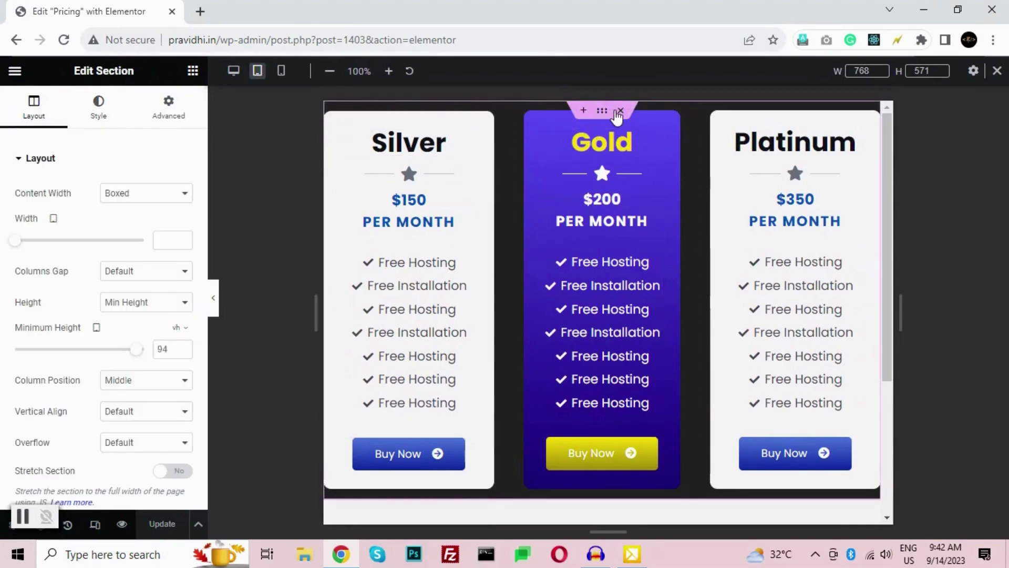
Set the Silver column's width to 100% for the tablet layout.
left_click(331, 120)
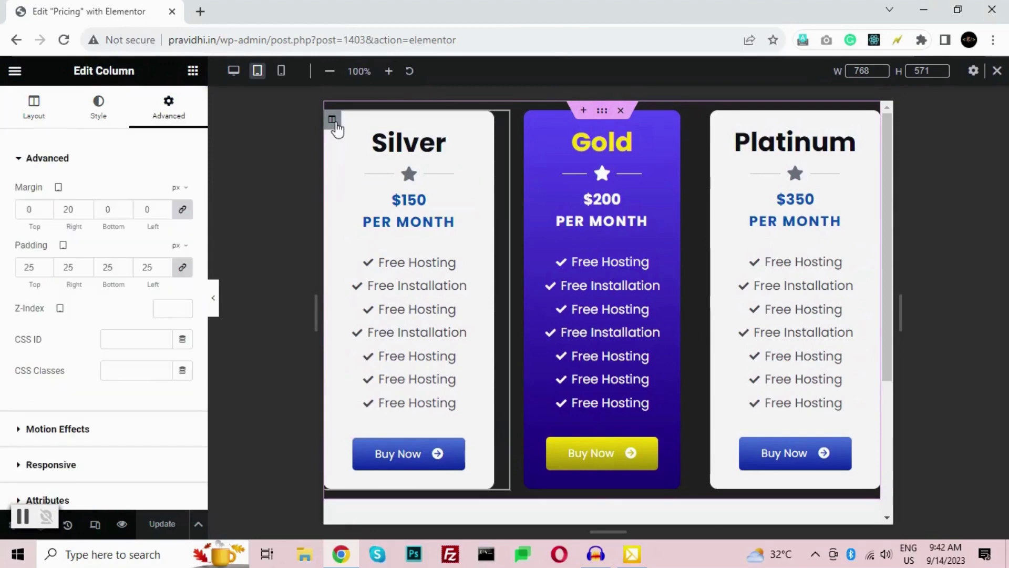
left_click(34, 105)
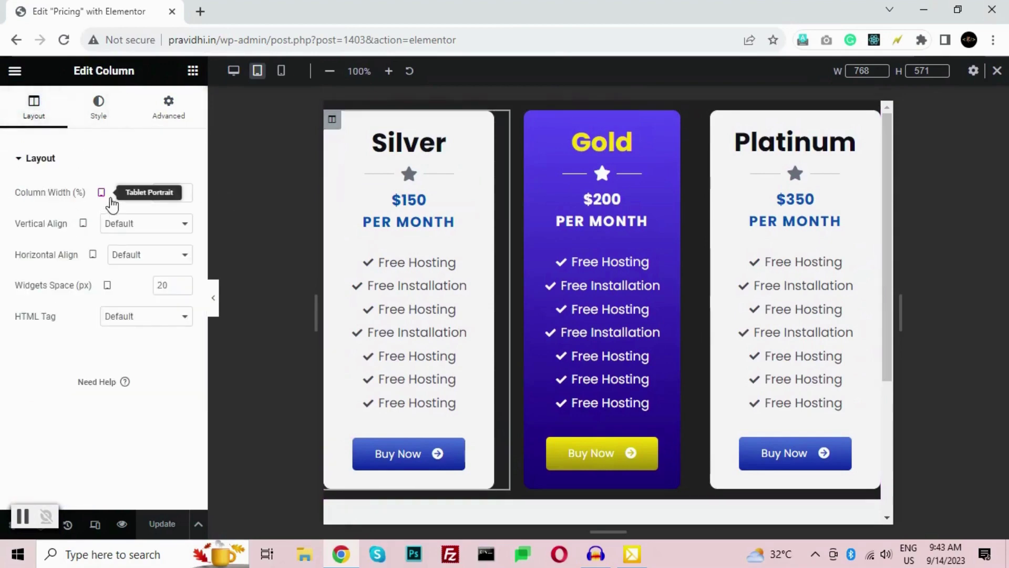
left_click(170, 189)
type("100")
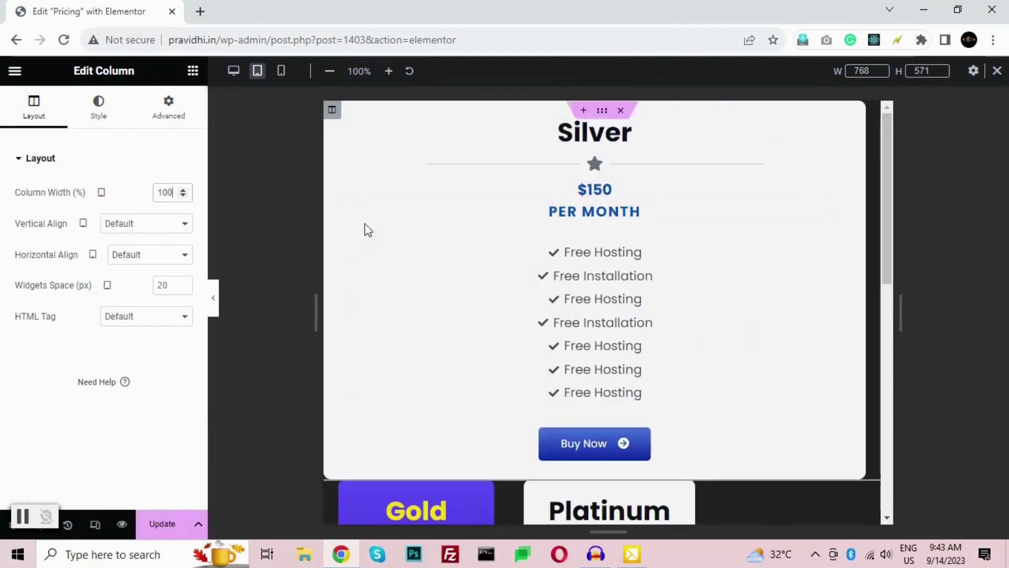
Set the Gold column's width to 100% for the tablet layout.
scroll(368, 229, "down", 4)
left_click(332, 265)
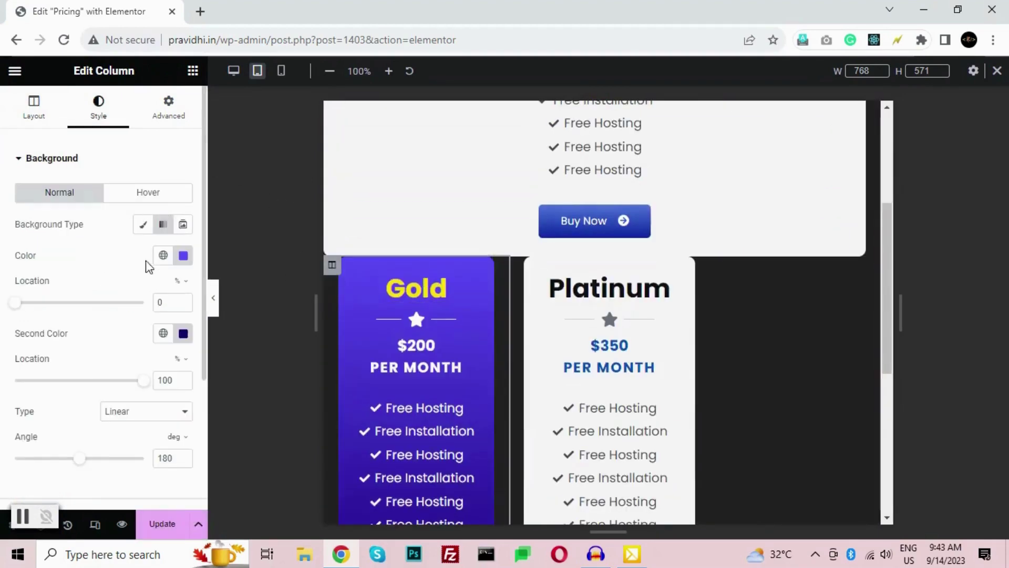
left_click(34, 106)
left_click(174, 195)
type("100")
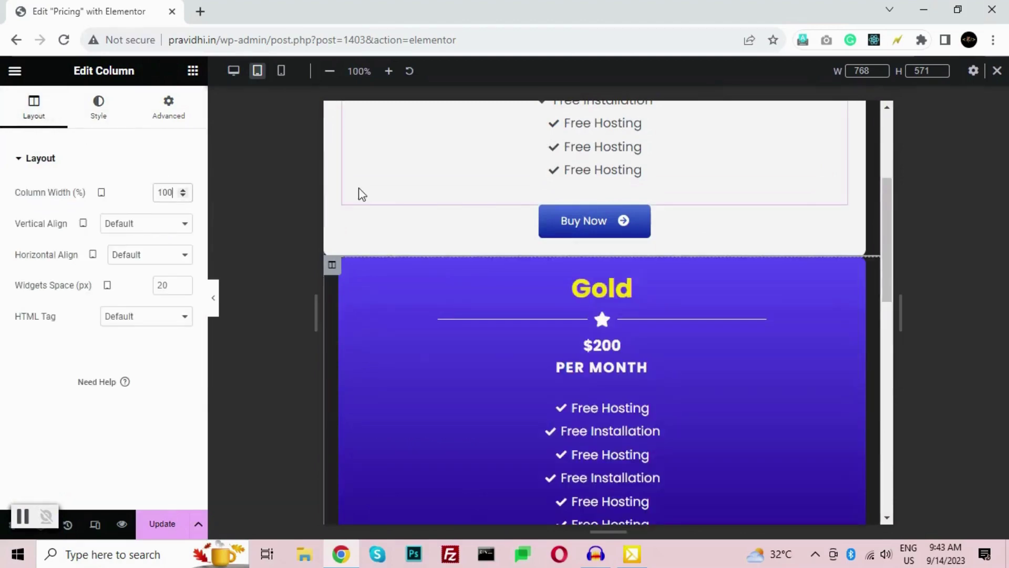
Set the Platinum column's width to 100% for the tablet layout and review the stacked cards.
scroll(358, 193, "down", 5)
left_click(332, 125)
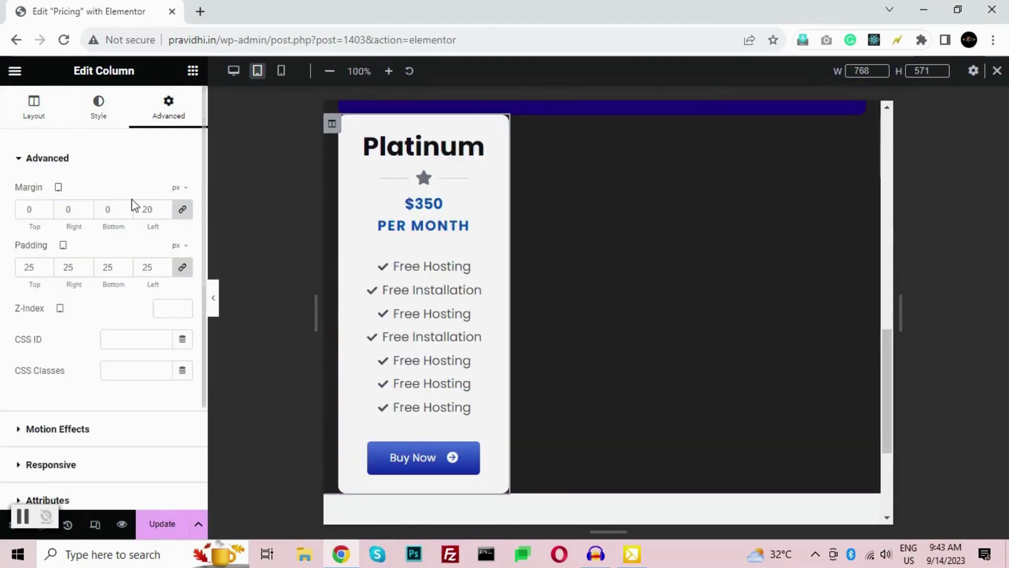
left_click(38, 110)
type("100")
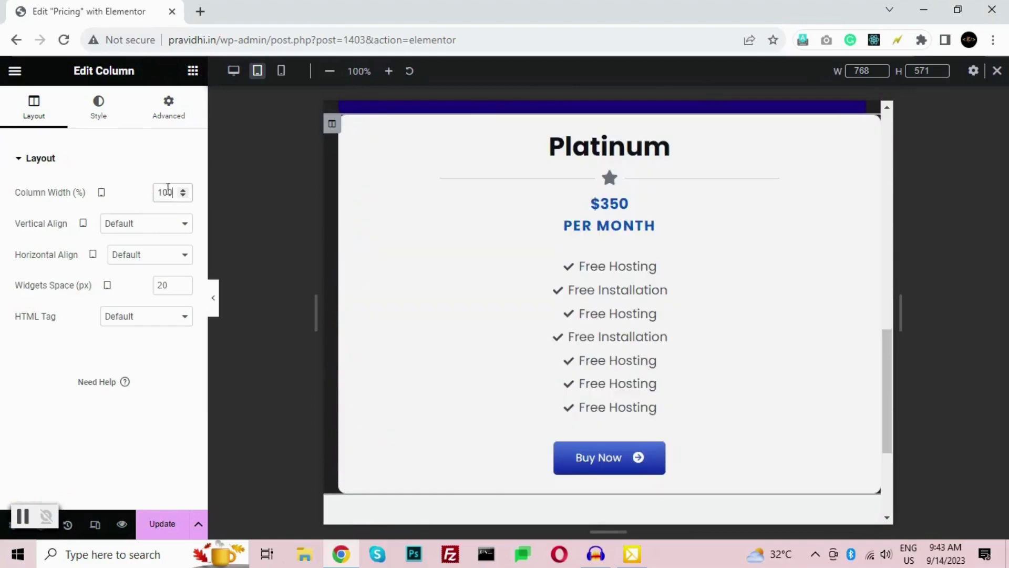
scroll(410, 249, "up", 10)
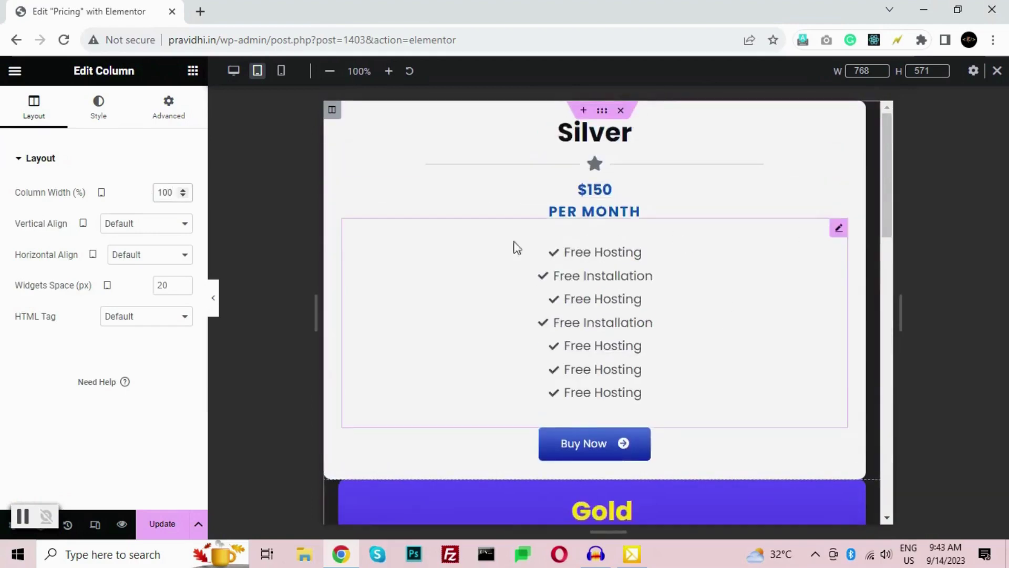
scroll(464, 336, "down", 4)
scroll(514, 267, "up", 4)
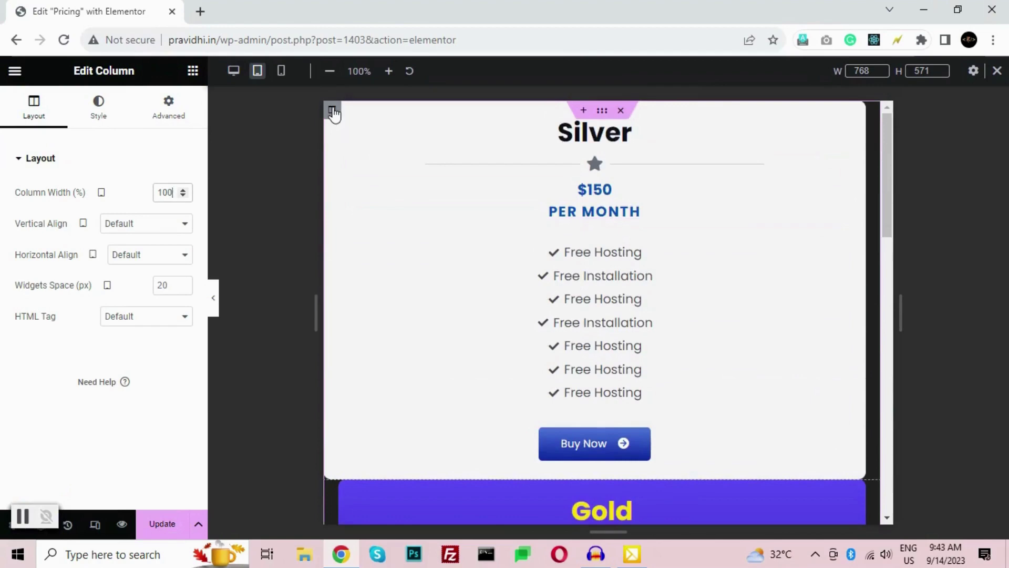
Set the Silver column's margin to 40 px on all sides for the tablet layout.
left_click(168, 107)
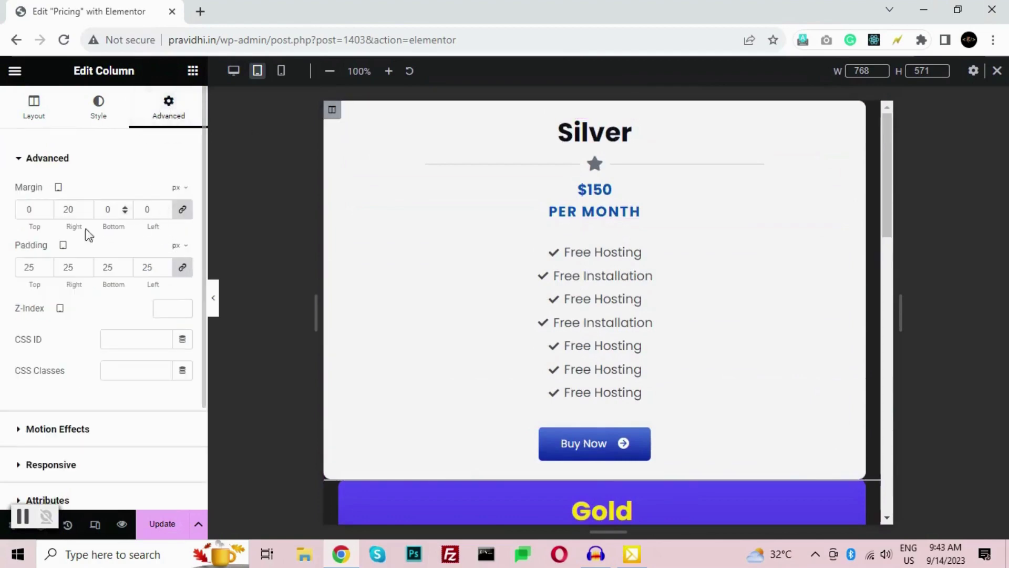
type("40")
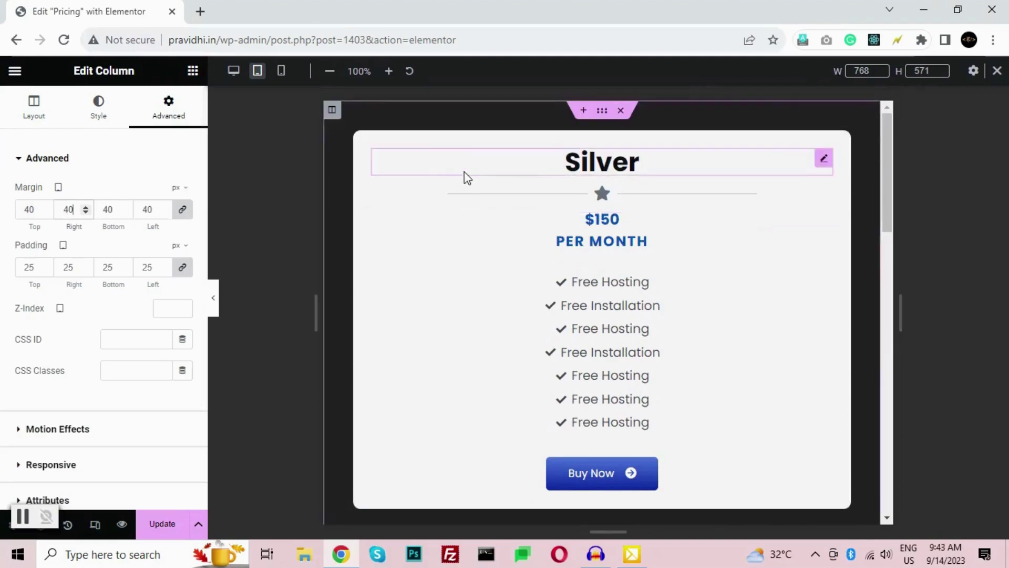
scroll(705, 250, "down", 4)
scroll(529, 297, "up", 4)
Set the Gold column's margin to 40 px on all sides for the tablet layout.
scroll(529, 296, "down", 7)
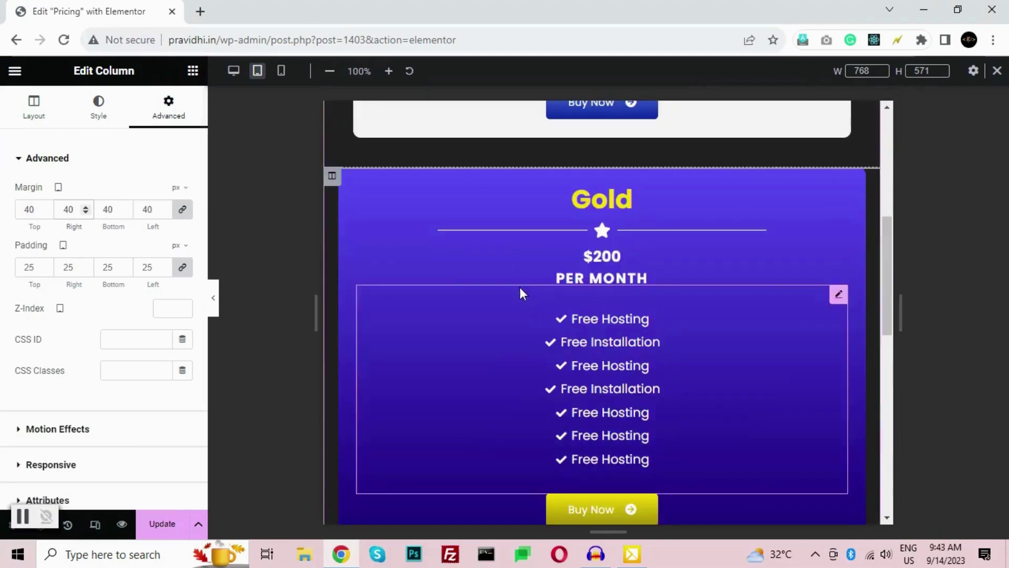
left_click(333, 177)
left_click(169, 108)
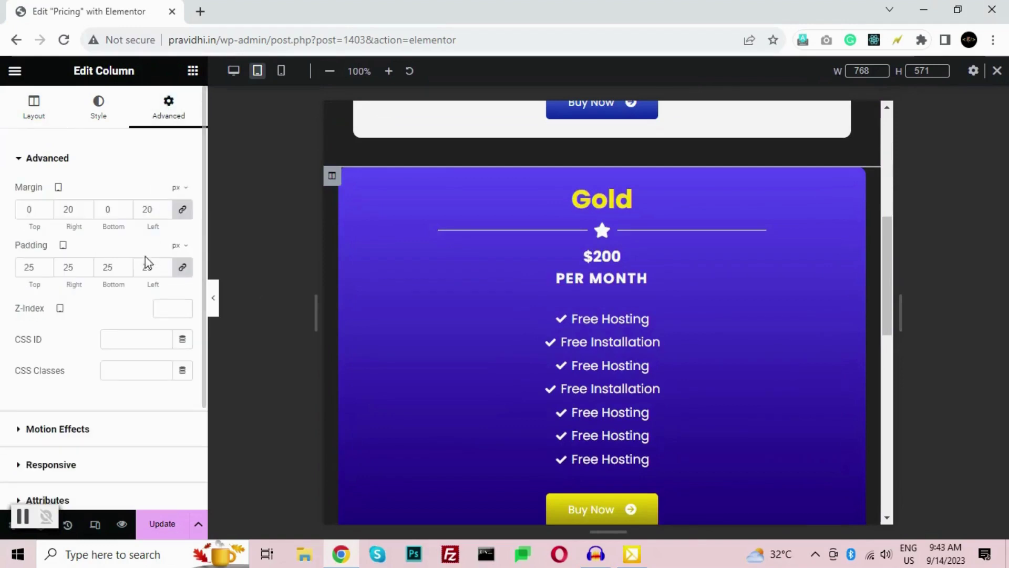
type("40")
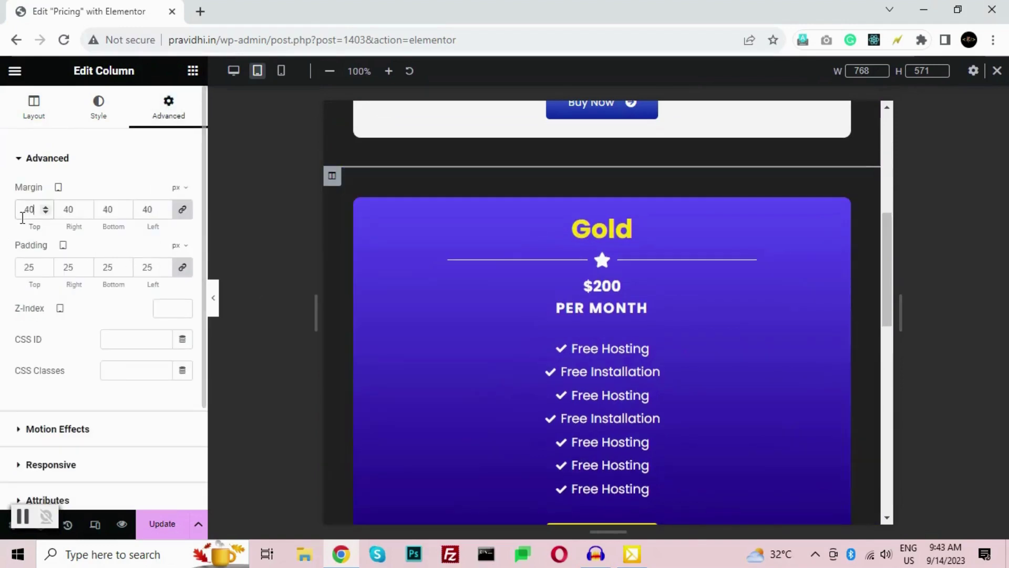
Set the Platinum column's margin to 40 px on all sides for the tablet layout.
scroll(371, 248, "down", 7)
left_click(332, 247)
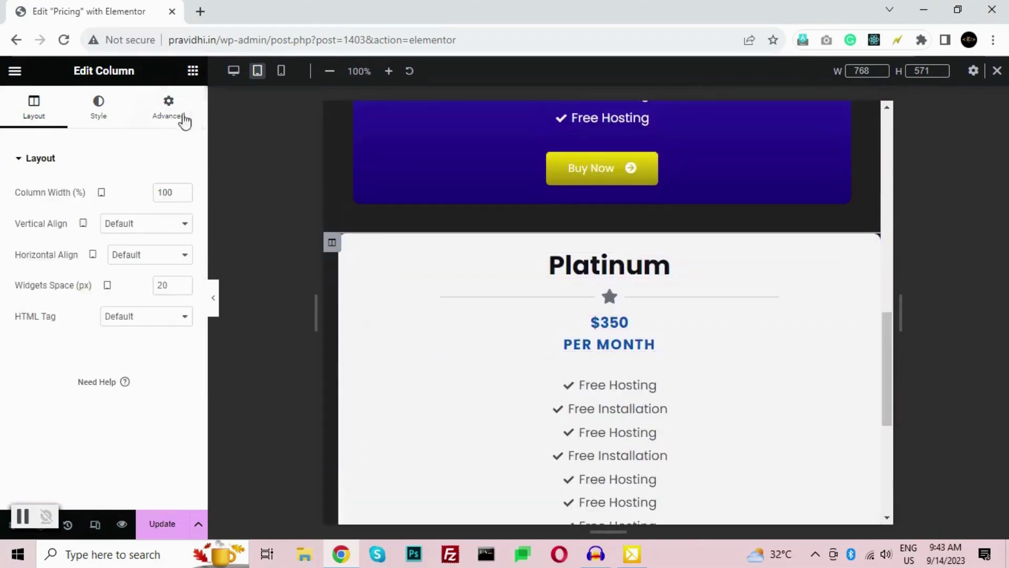
left_click(169, 109)
double_click(35, 209)
type("40")
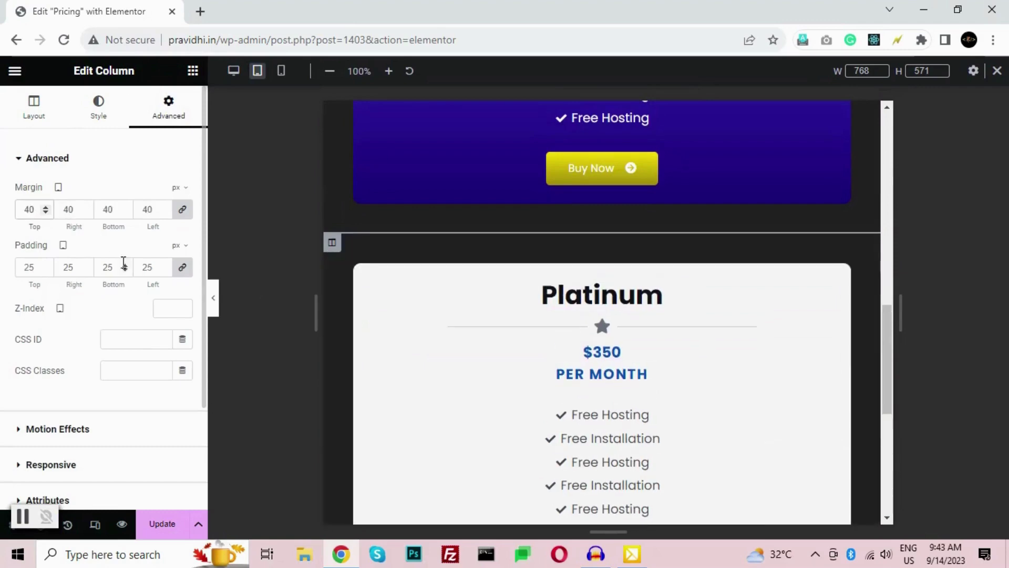
Review the stacked cards in the tablet preview with the editing panel hidden, and update the page.
left_click(210, 294)
scroll(673, 331, "up", 10)
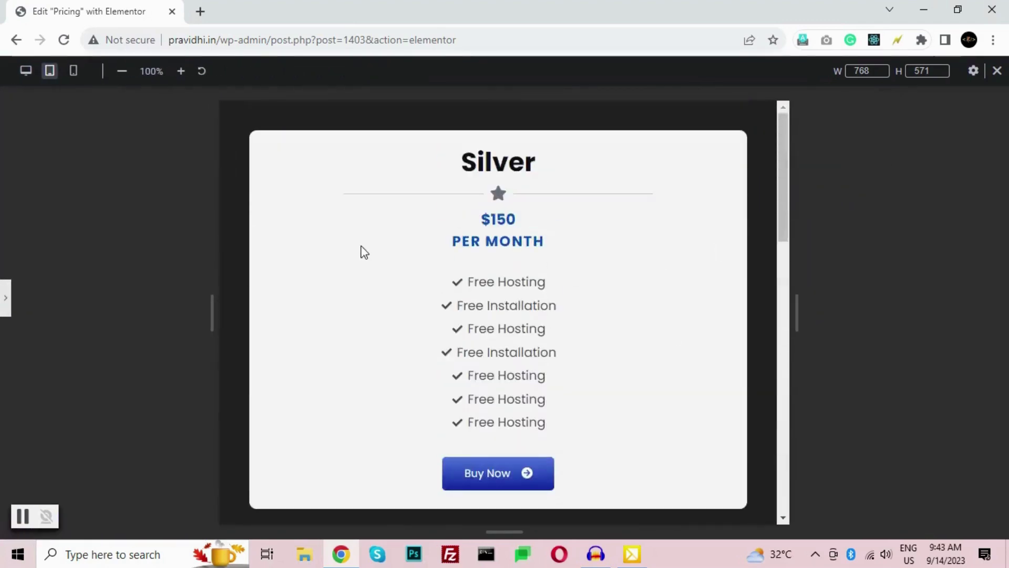
left_click(6, 304)
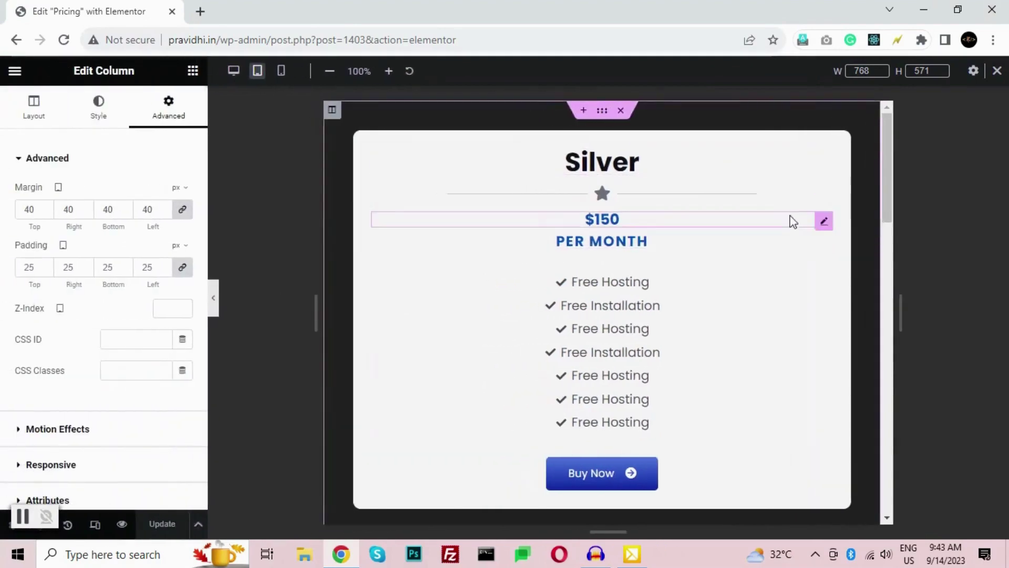
scroll(788, 268, "down", 4)
scroll(788, 268, "up", 4)
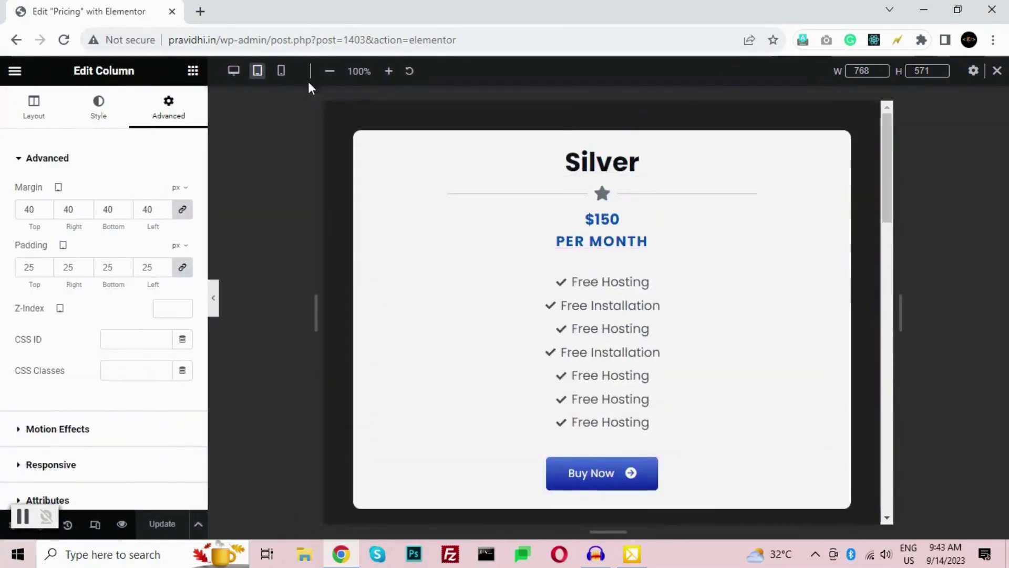
Switch the responsive preview to mobile and check all three stacked cards, with and without the editing panel.
left_click(281, 71)
scroll(573, 177, "down", 6)
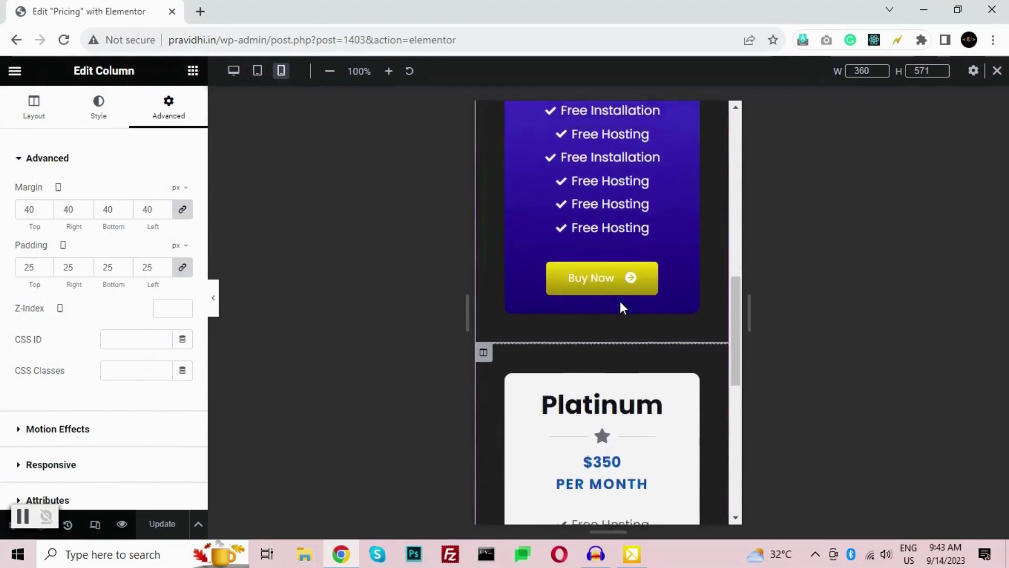
scroll(623, 305, "up", 6)
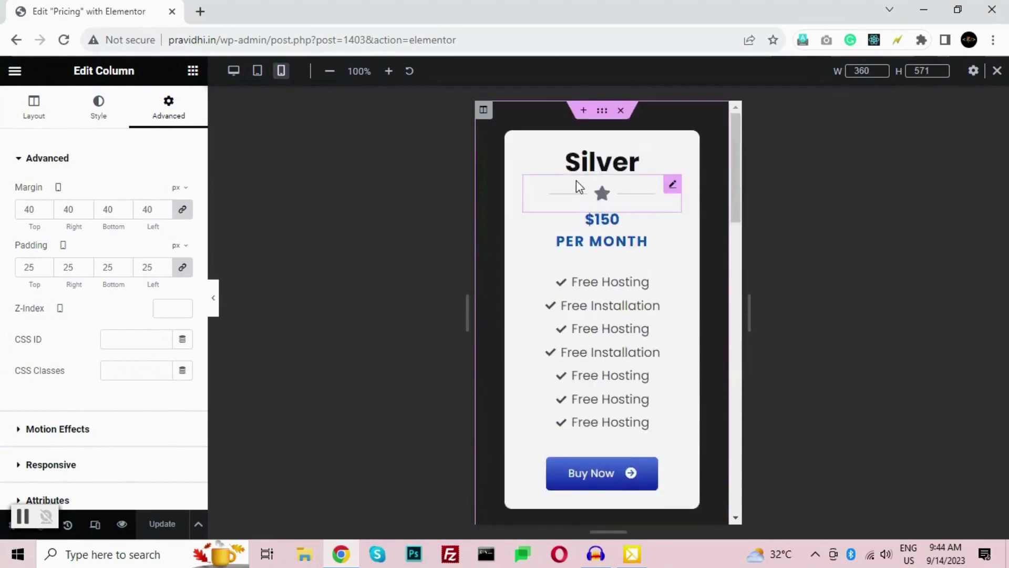
left_click(212, 297)
scroll(550, 199, "down", 3)
scroll(550, 199, "up", 3)
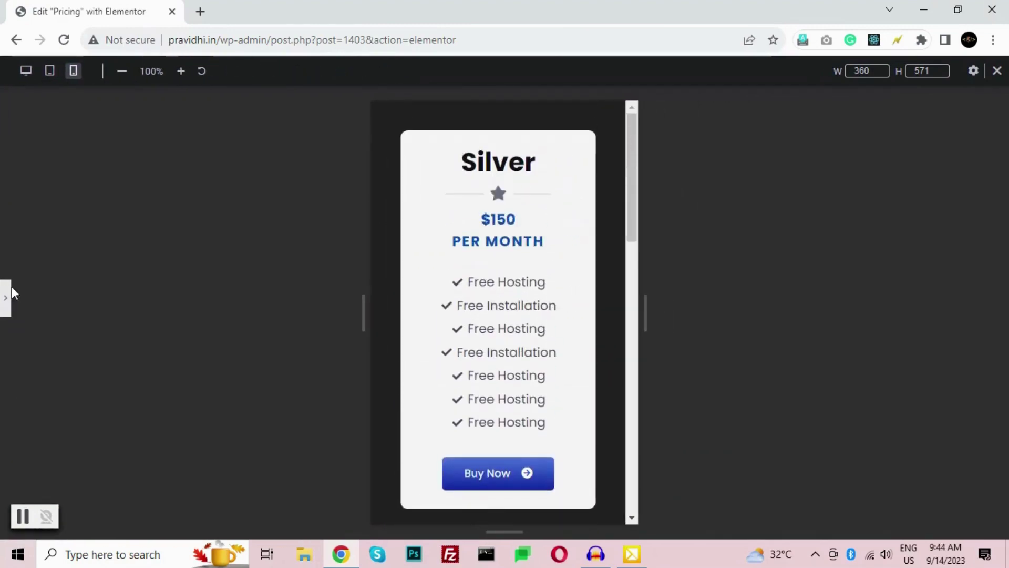
left_click(5, 298)
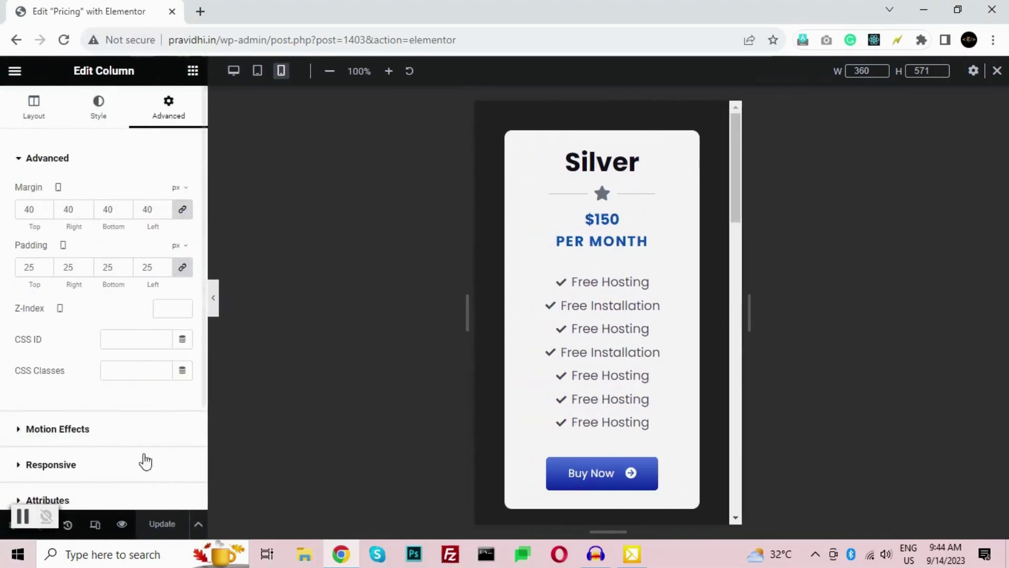
Exit the responsive preview and review the three-column desktop layout, with and without the editing panel.
left_click(105, 523)
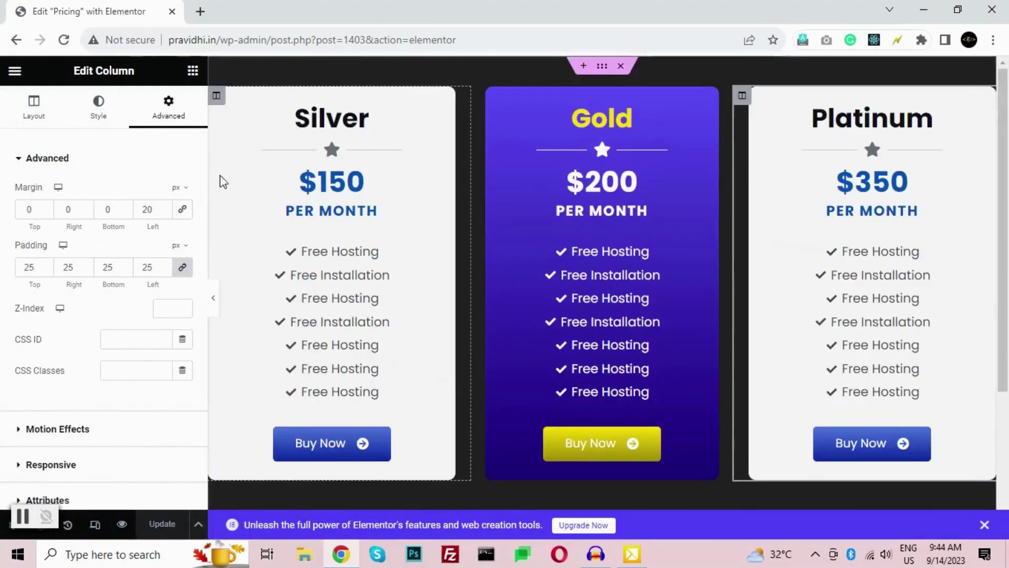
left_click(213, 298)
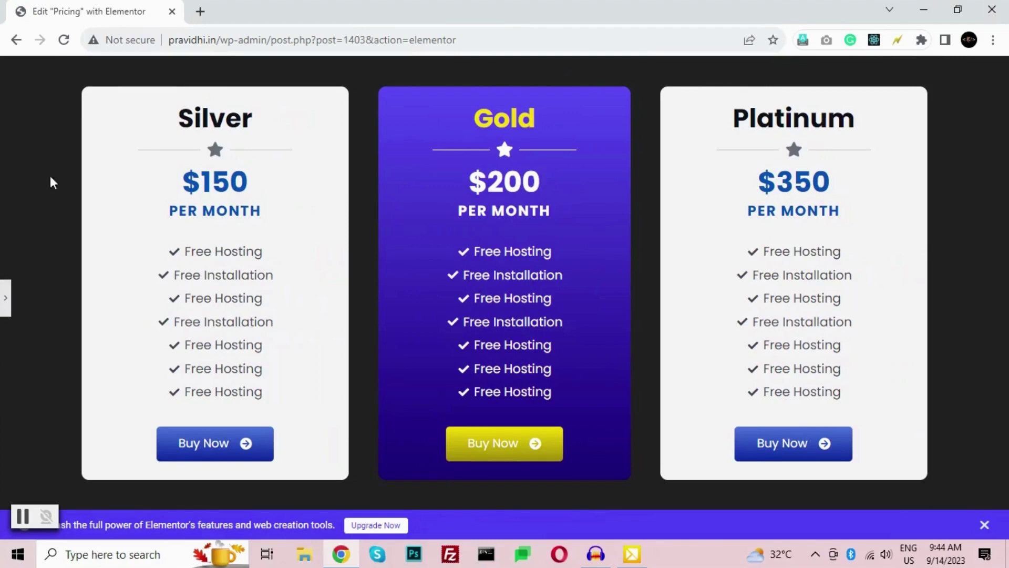
left_click(6, 297)
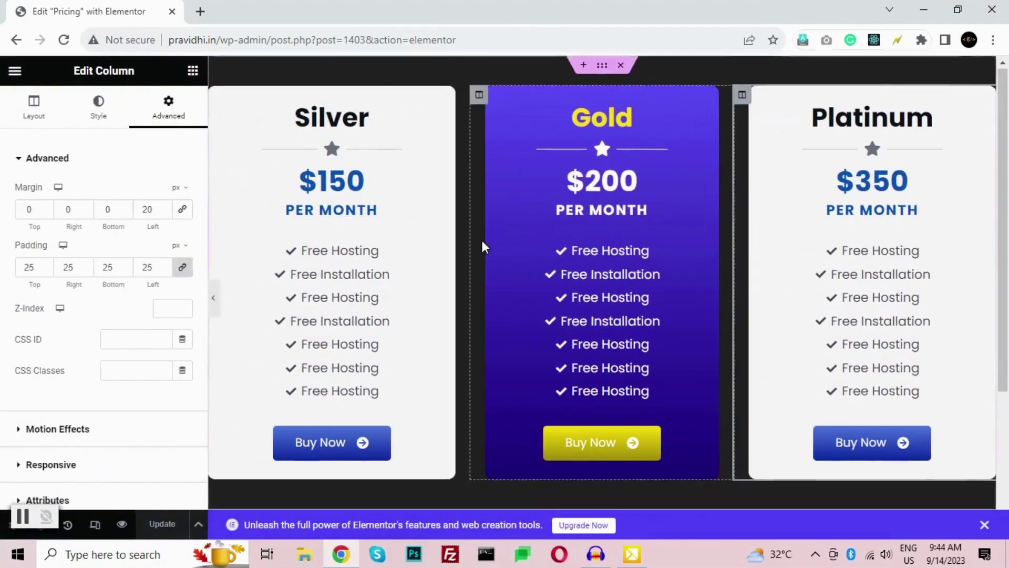
scroll(482, 241, "down", 3)
scroll(481, 240, "up", 3)
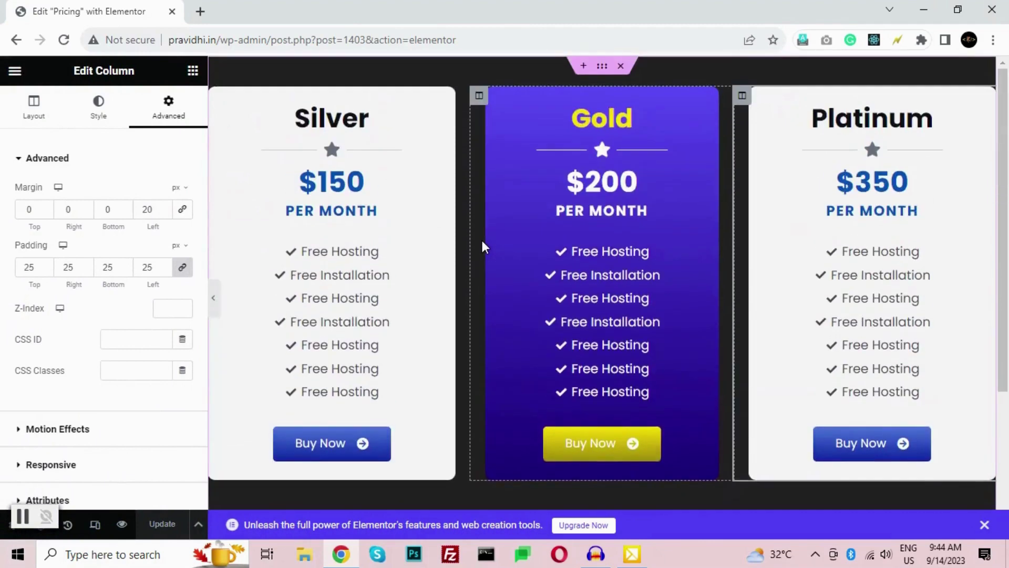